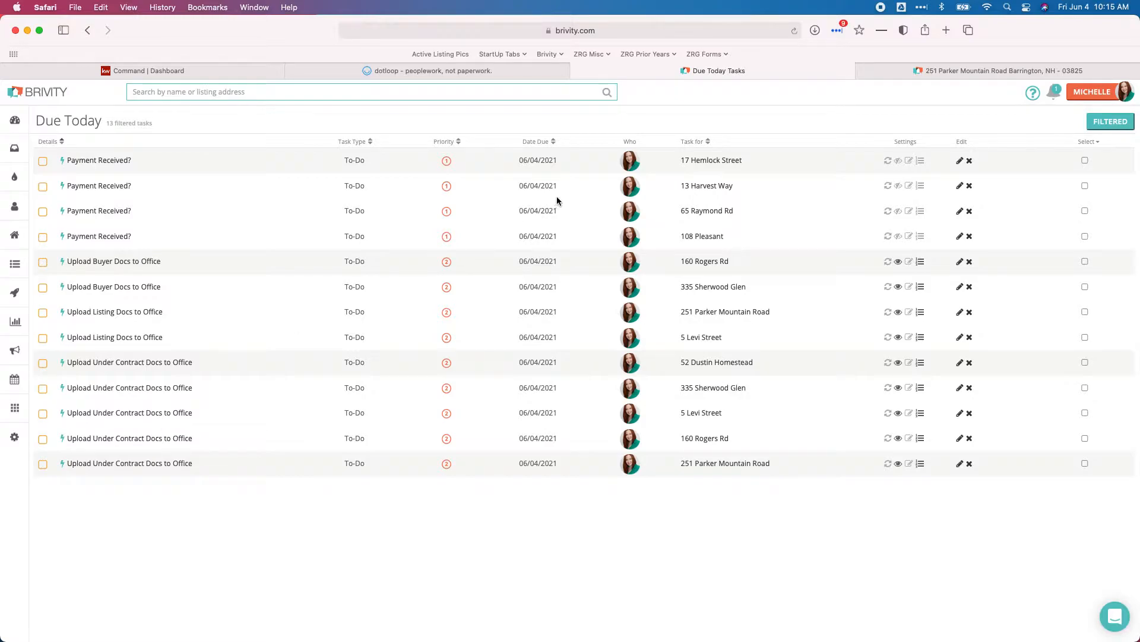
pyautogui.moveTo(895, 72)
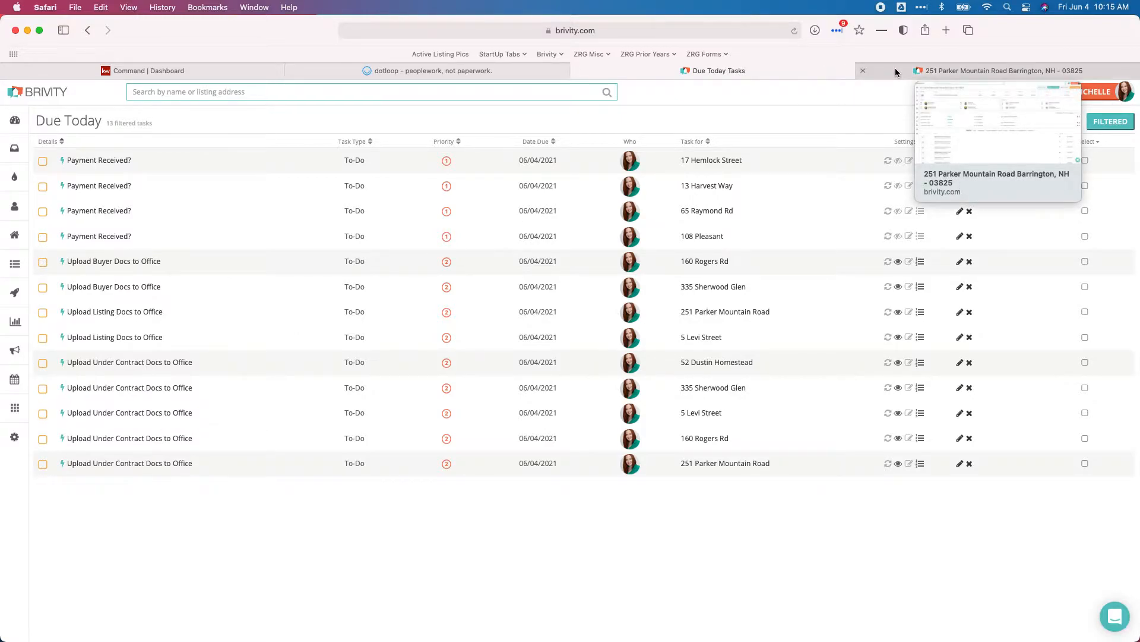
pyautogui.click(893, 74)
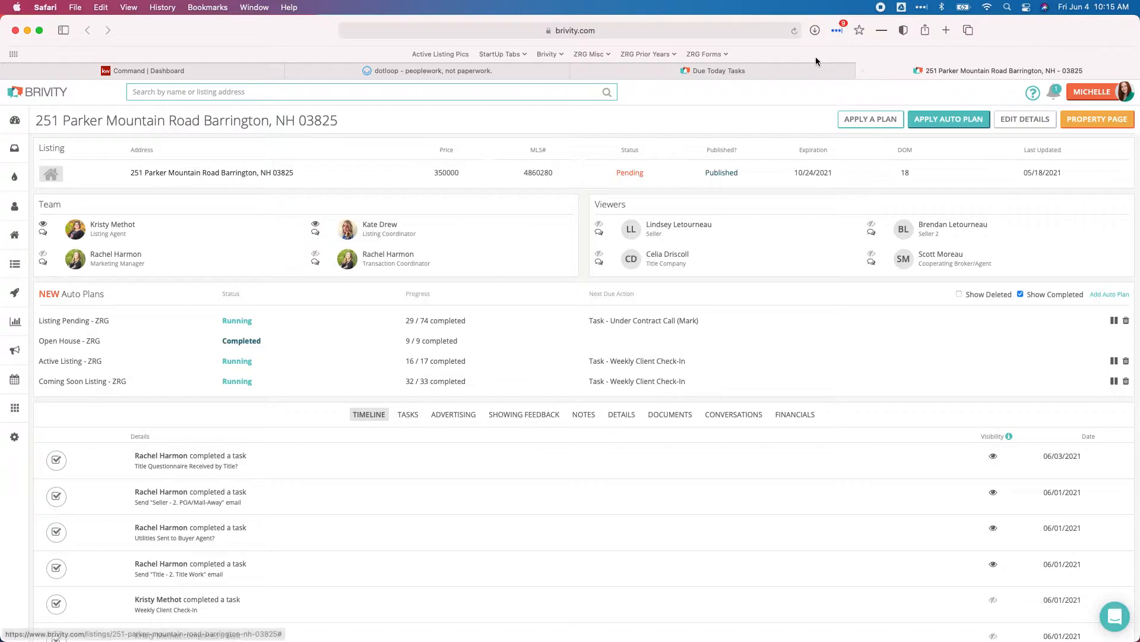
pyautogui.click(408, 416)
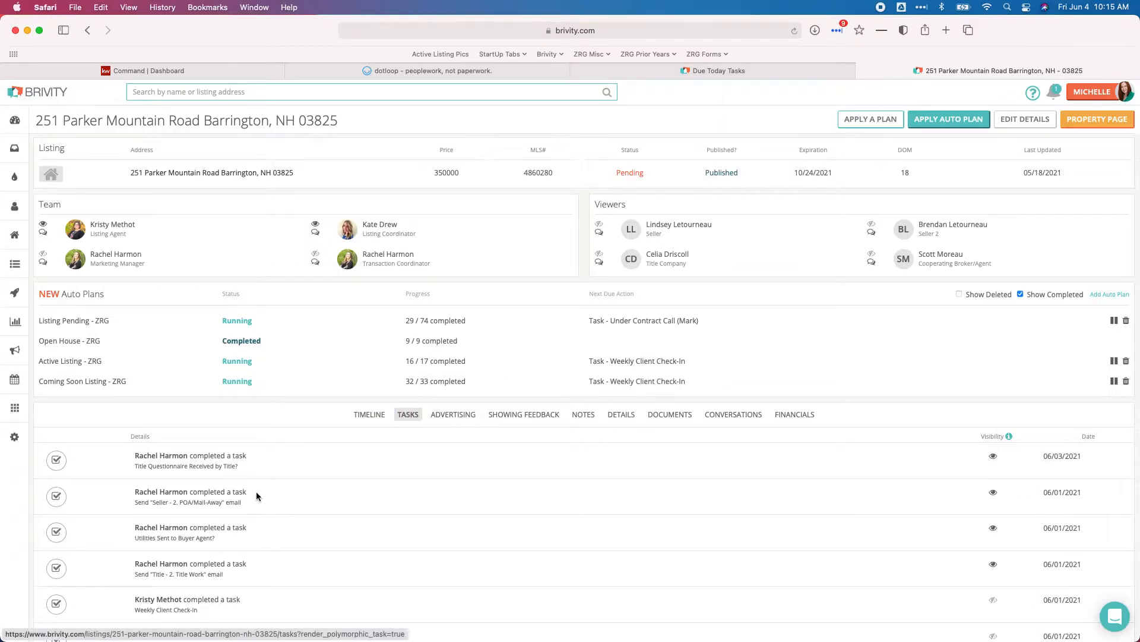
pyautogui.scroll(-5, 136, 506)
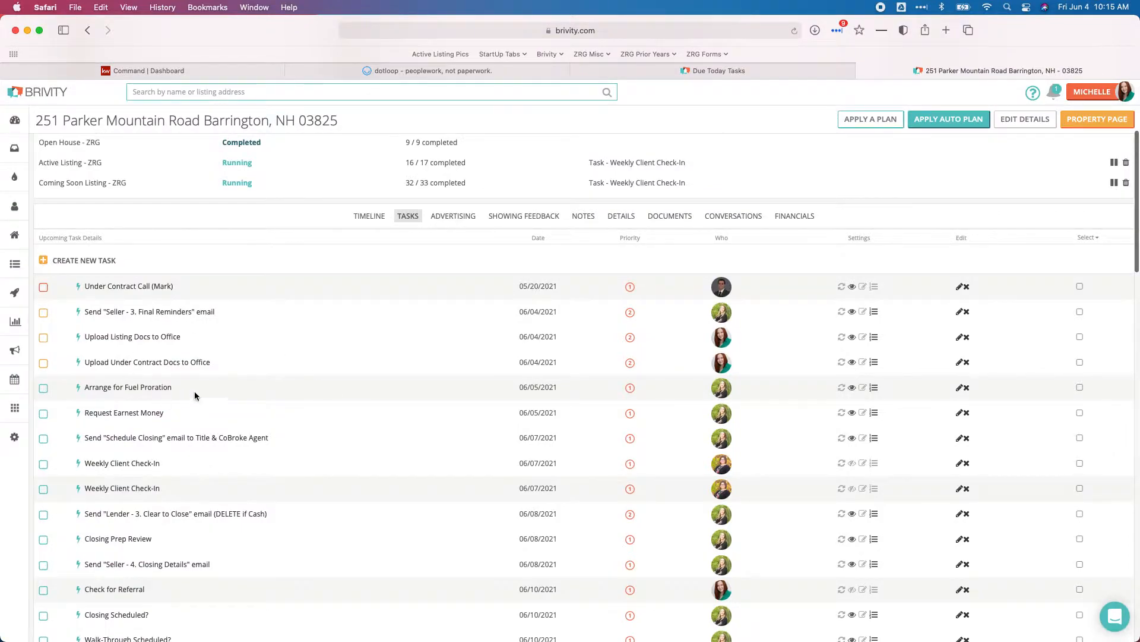
pyautogui.click(347, 75)
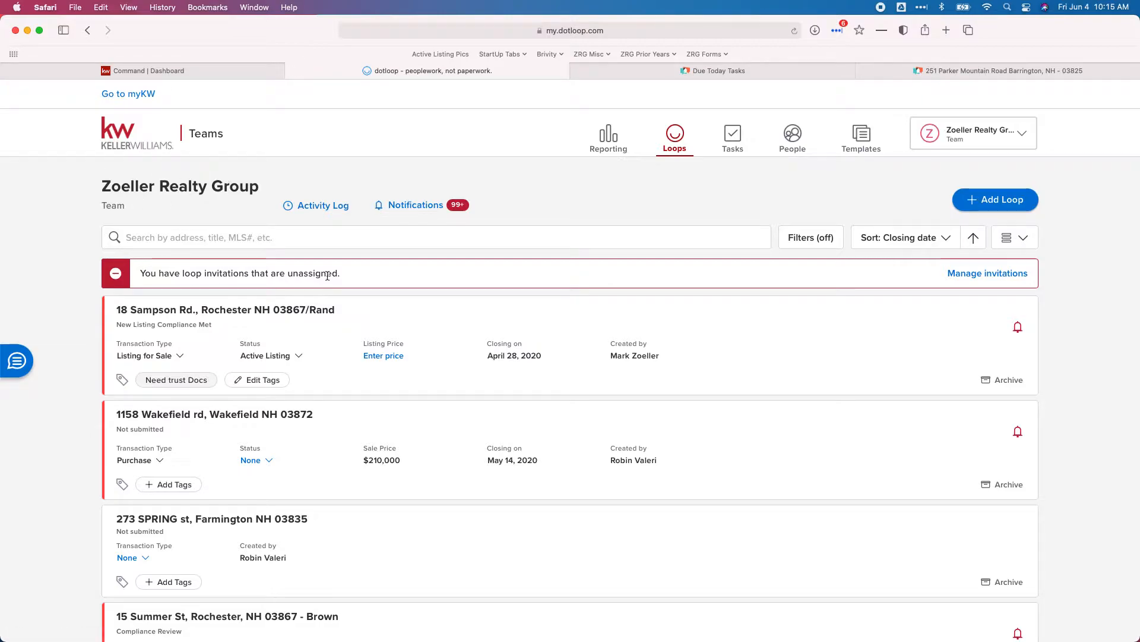
pyautogui.click(169, 72)
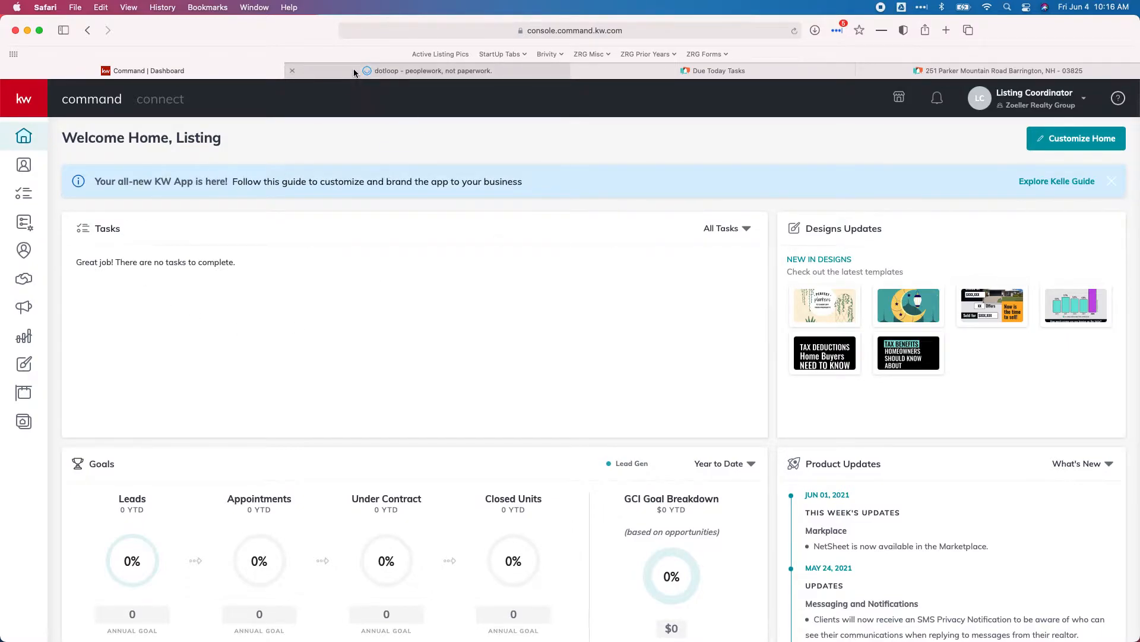
pyautogui.moveTo(928, 76)
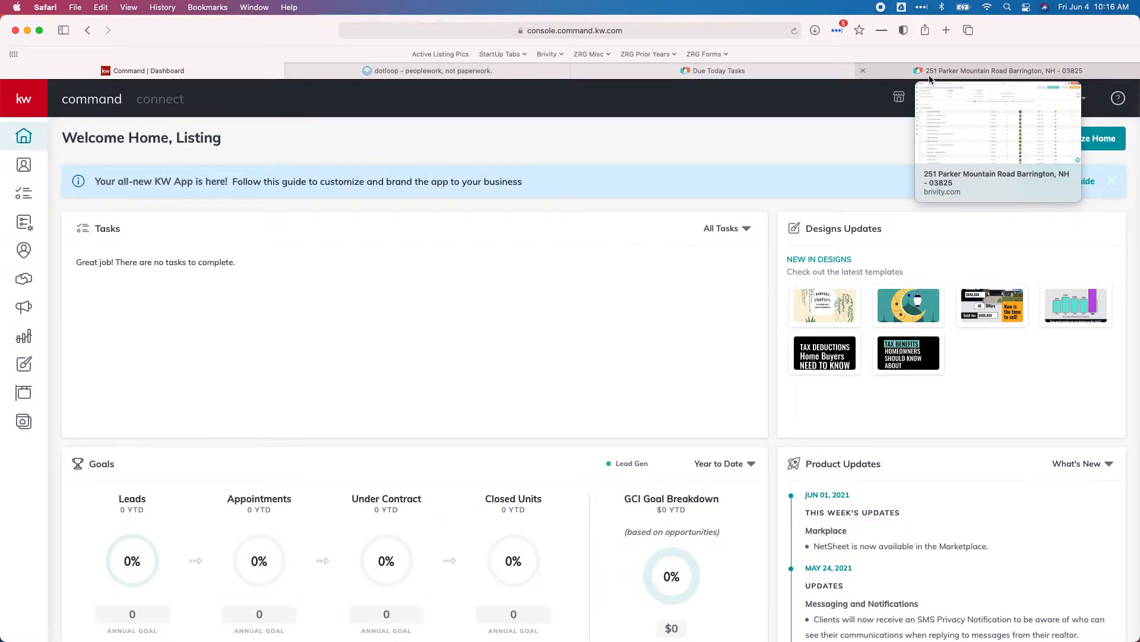
pyautogui.click(377, 70)
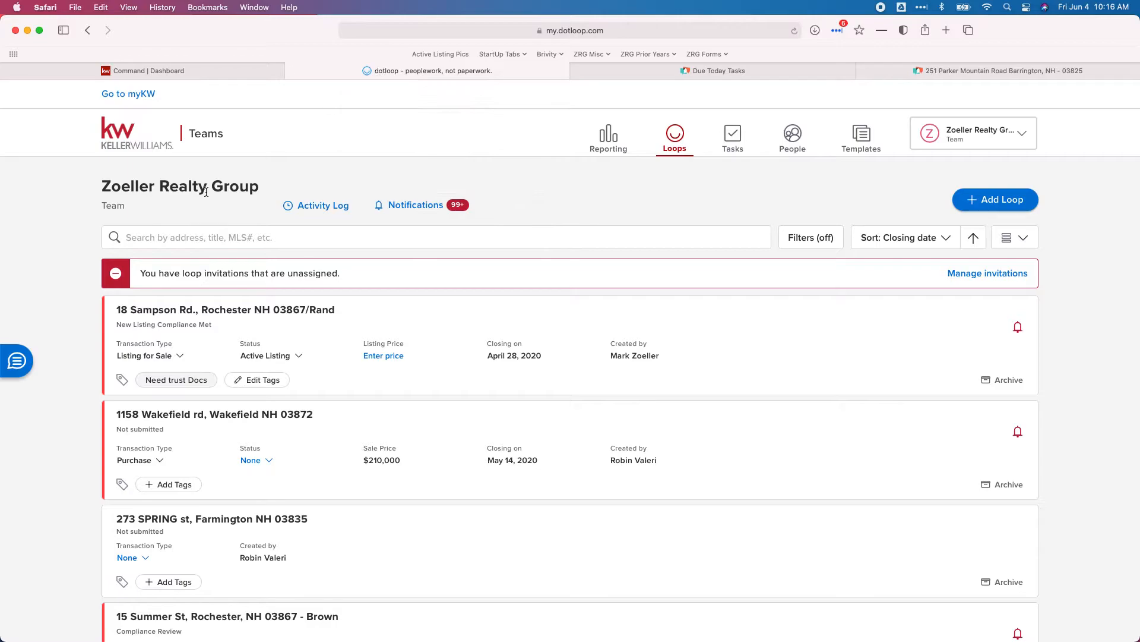
pyautogui.click(186, 235)
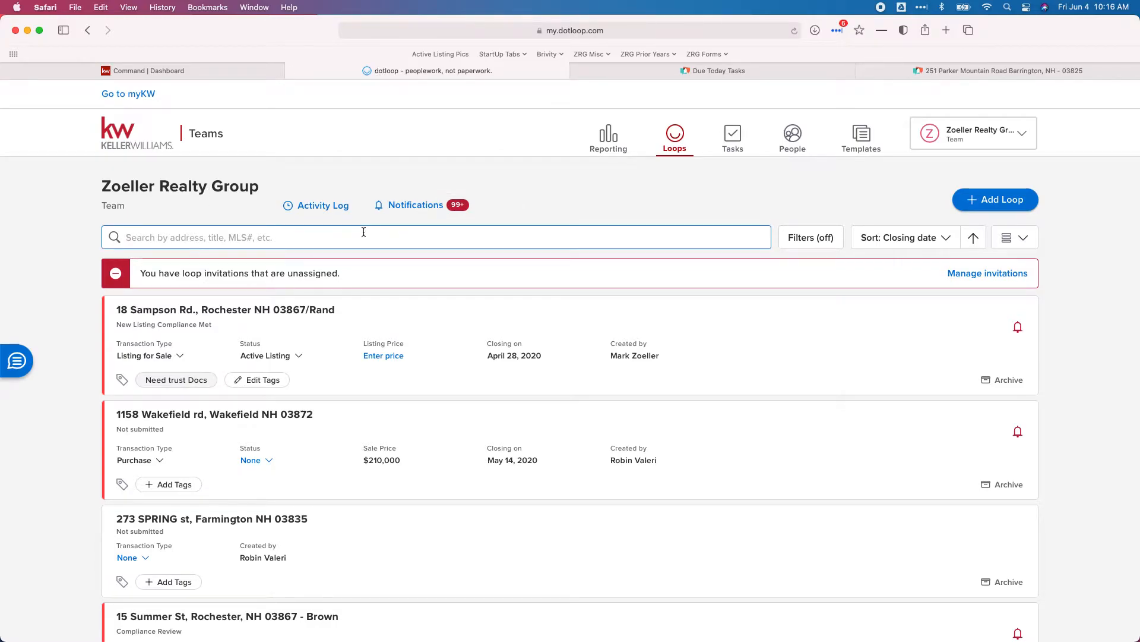
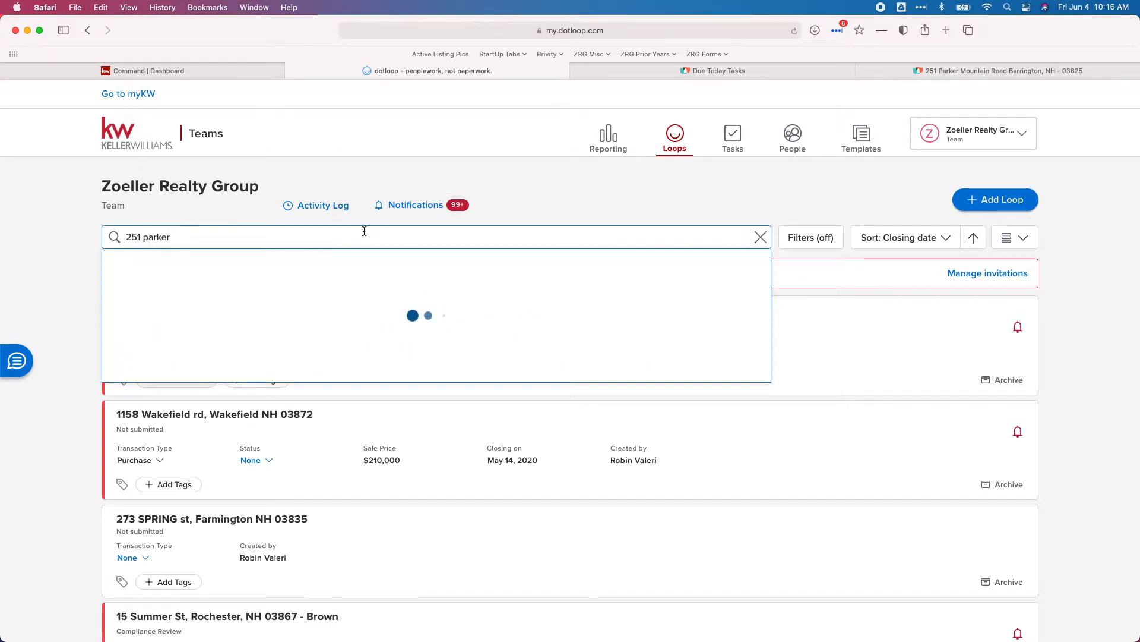
pyautogui.click(221, 331)
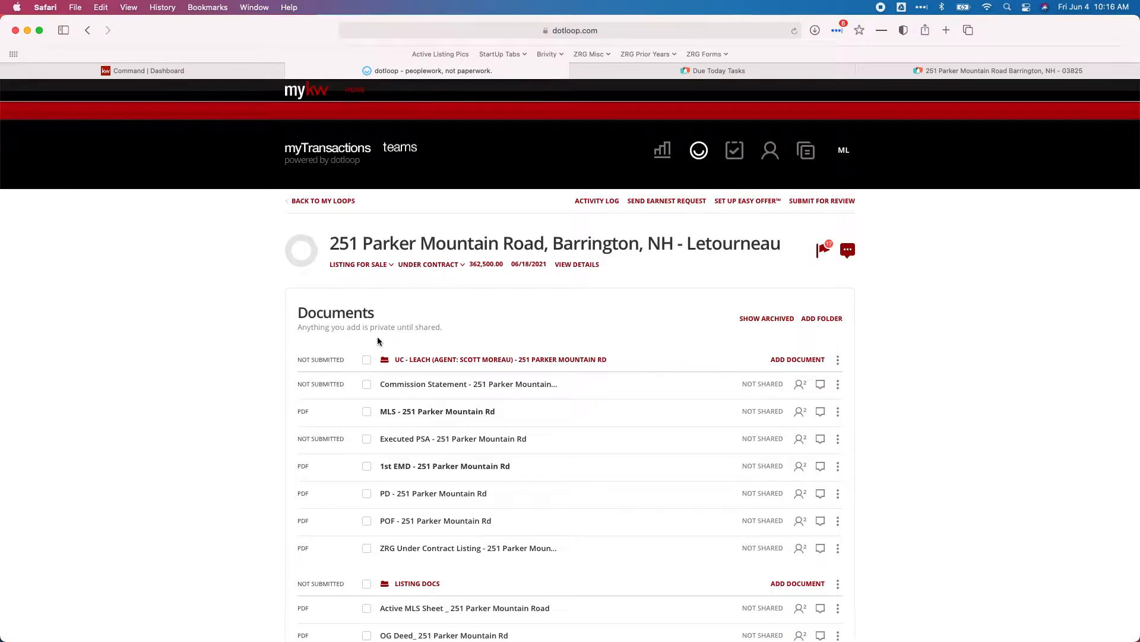
pyautogui.scroll(-3, 378, 341)
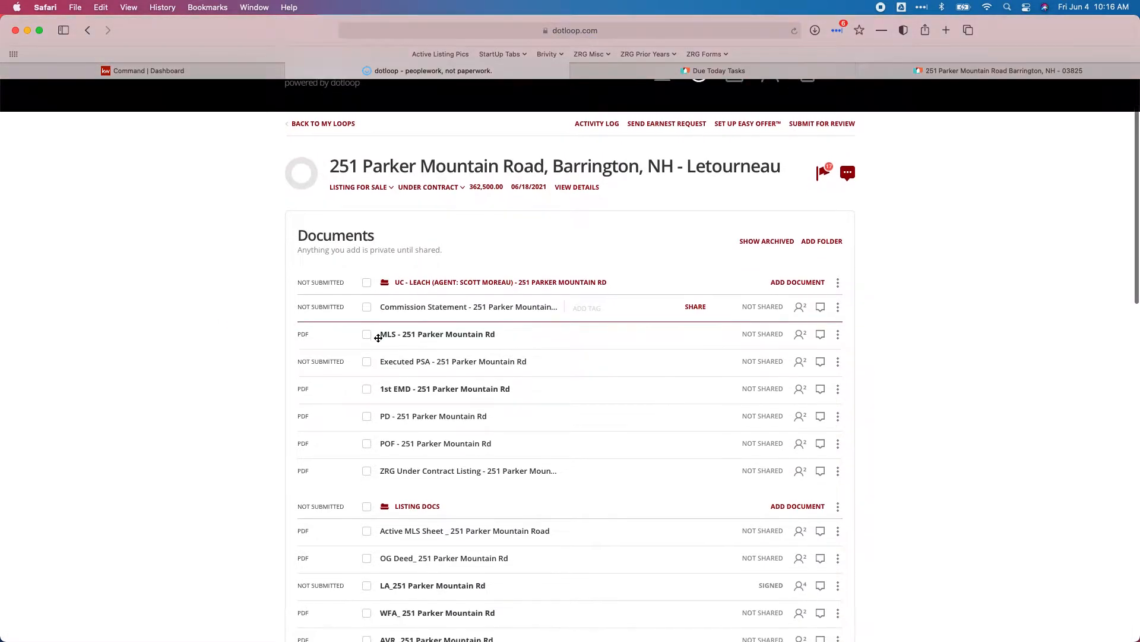
pyautogui.scroll(-1, 378, 338)
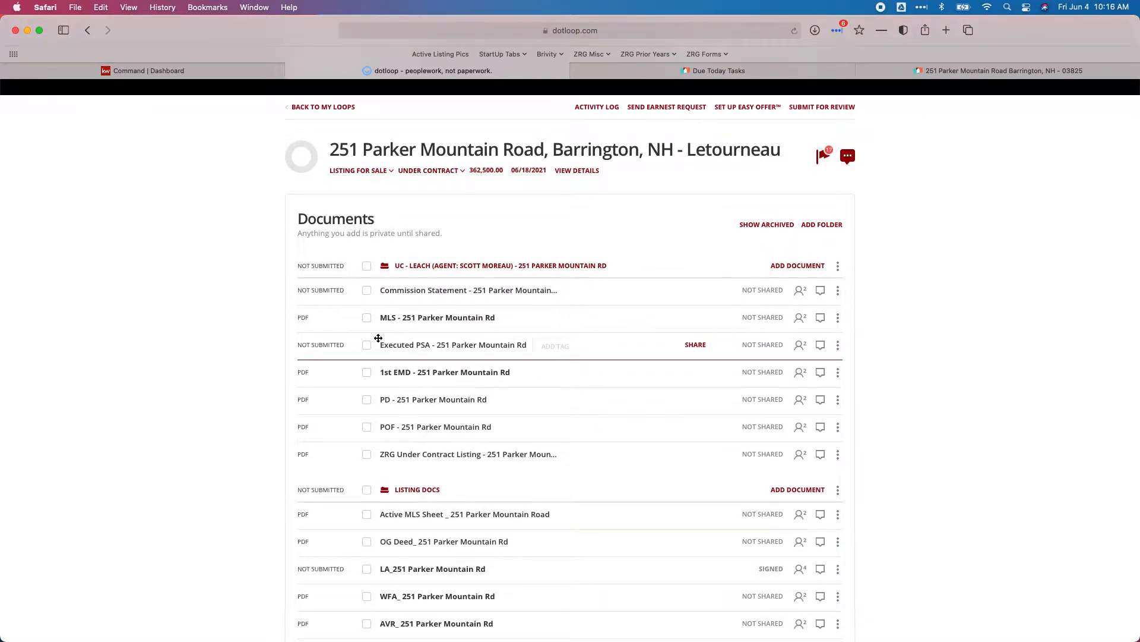
pyautogui.scroll(-2, 378, 338)
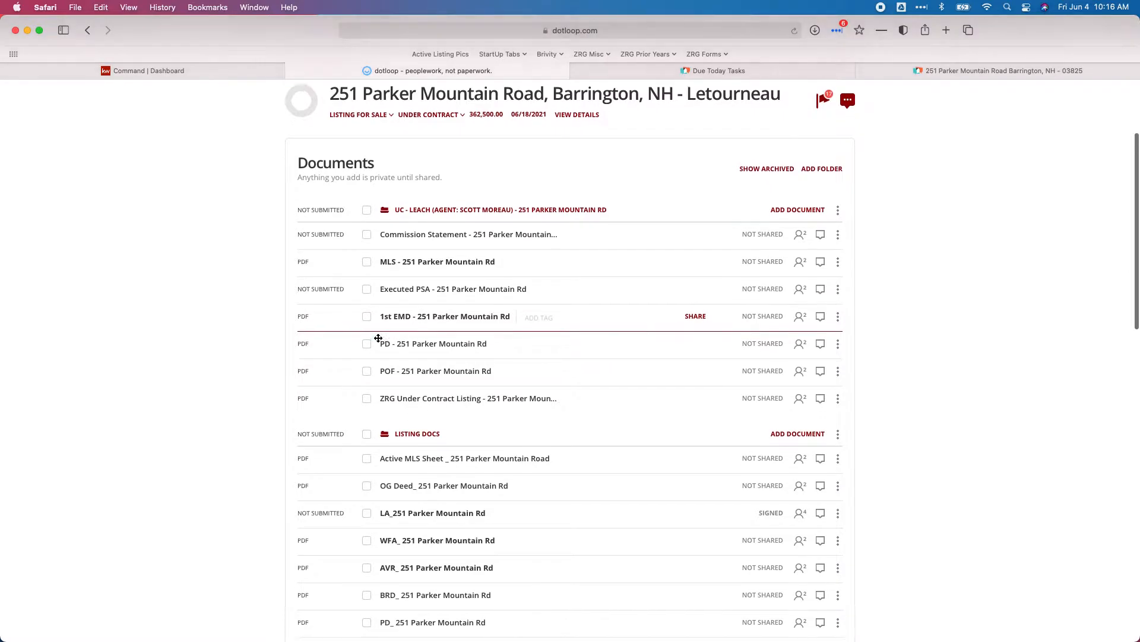
pyautogui.scroll(-8, 378, 338)
pyautogui.scroll(-6, 378, 340)
pyautogui.scroll(6, 378, 338)
pyautogui.scroll(10, 379, 338)
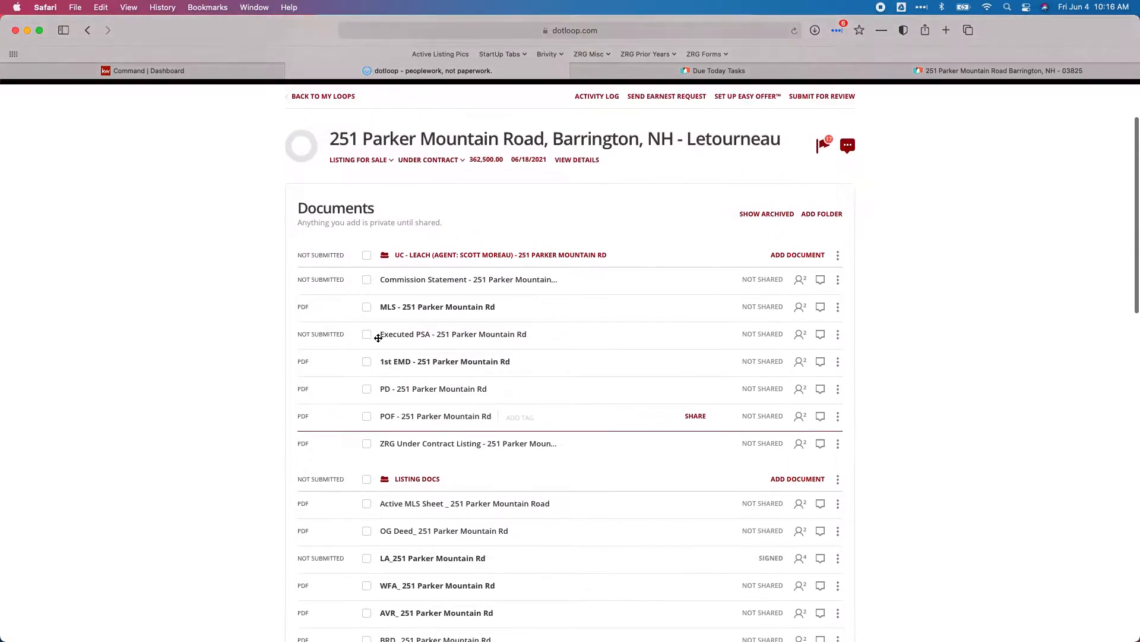
pyautogui.click(178, 73)
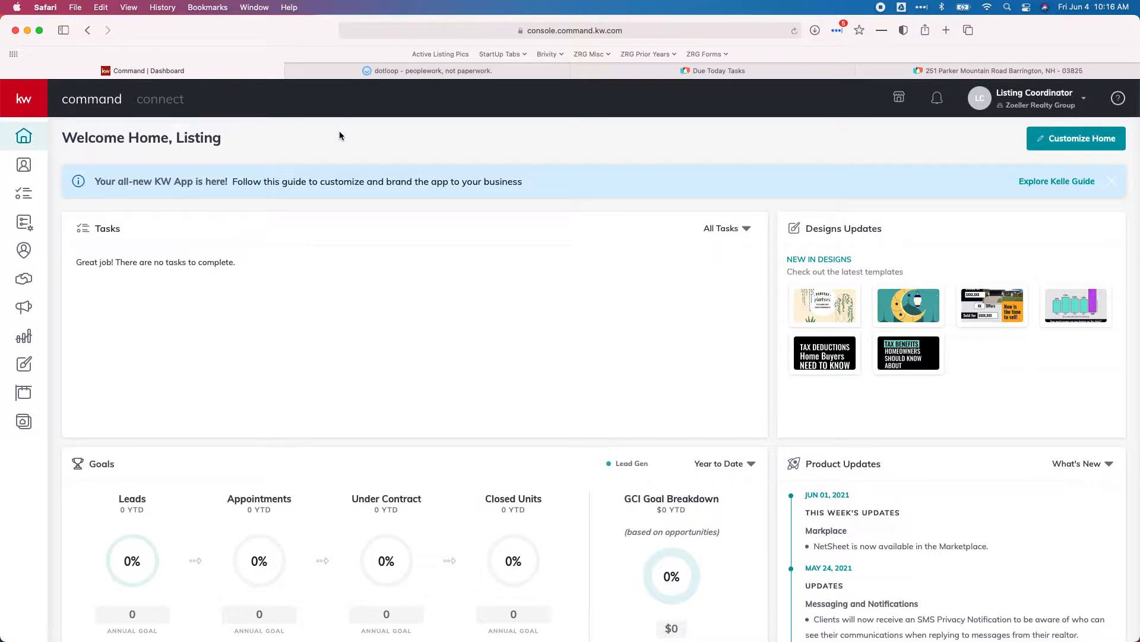
# - Open the opportunities pipeline, try a new opportunity's client lookup, then cancel the form
pyautogui.click(32, 284)
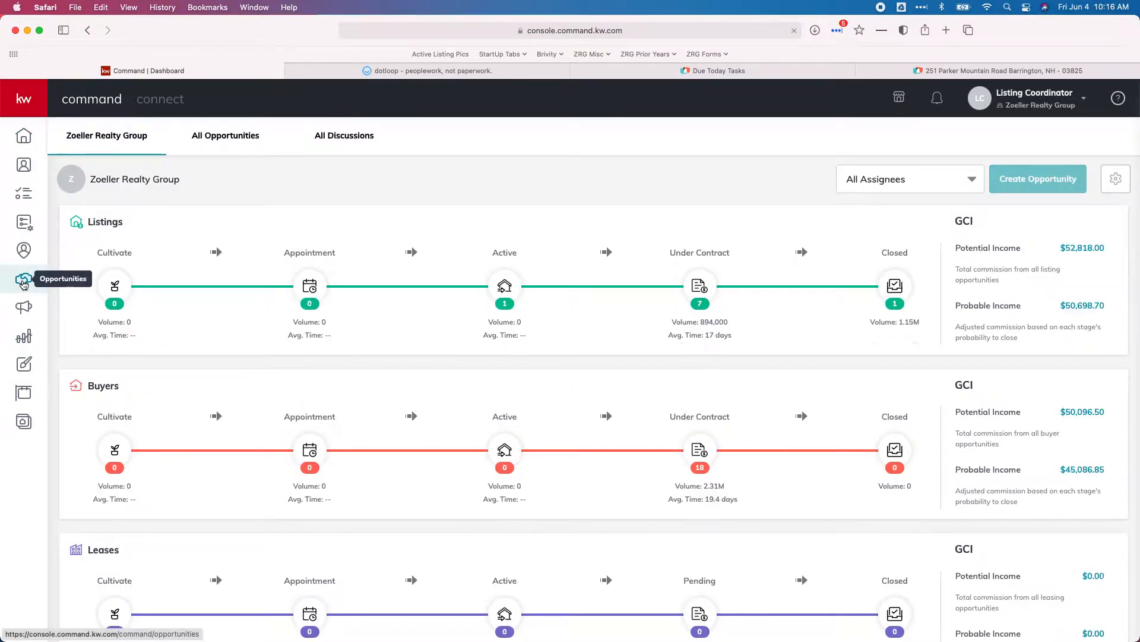
pyautogui.click(1072, 191)
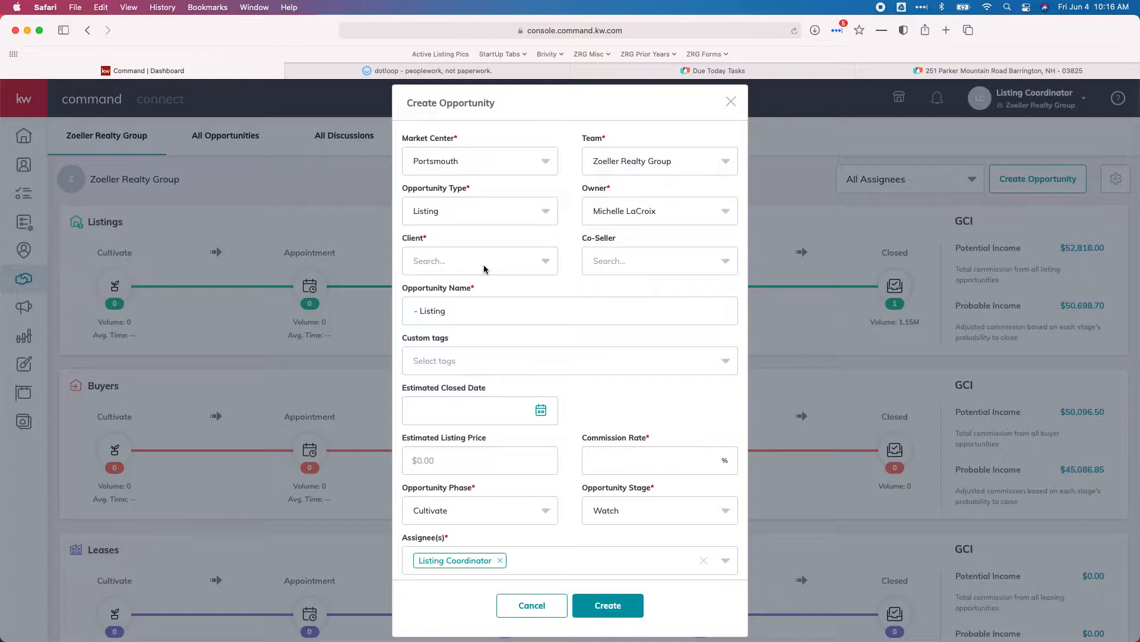
pyautogui.click(484, 269)
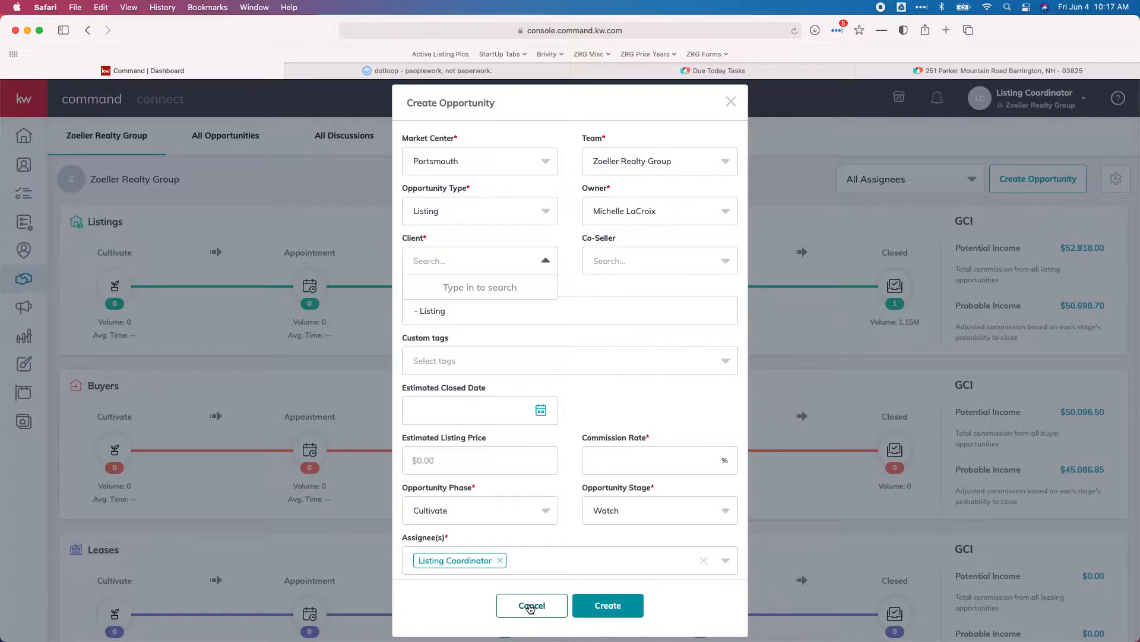
pyautogui.click(530, 607)
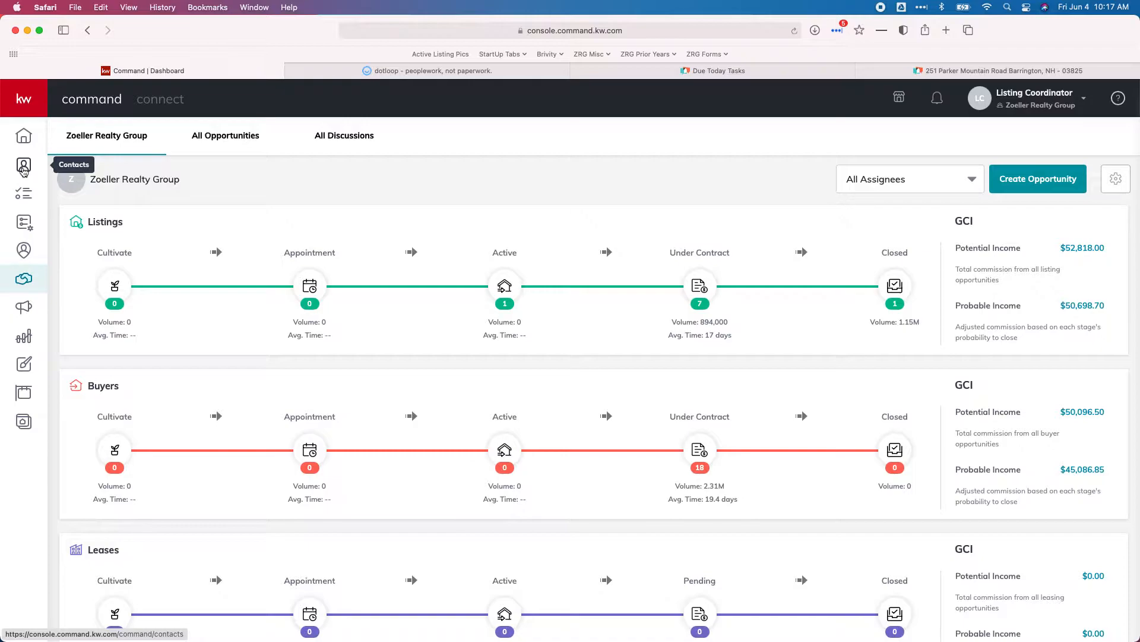
# - Go to the team's Contacts, begin a new contact's full name, then discard the form
pyautogui.click(24, 169)
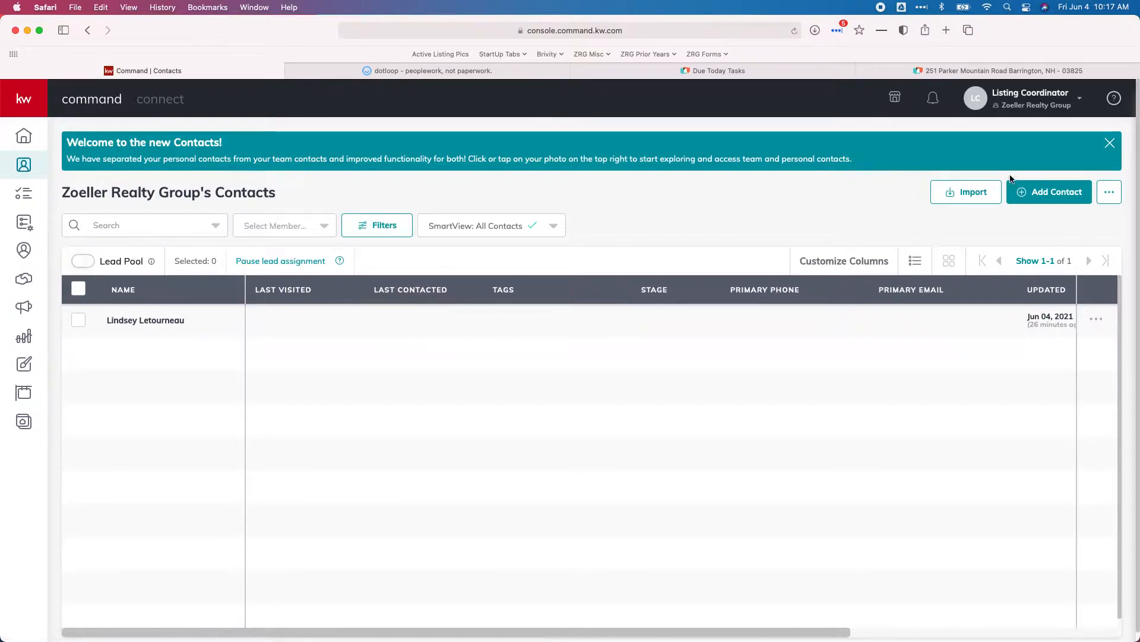
pyautogui.click(1043, 191)
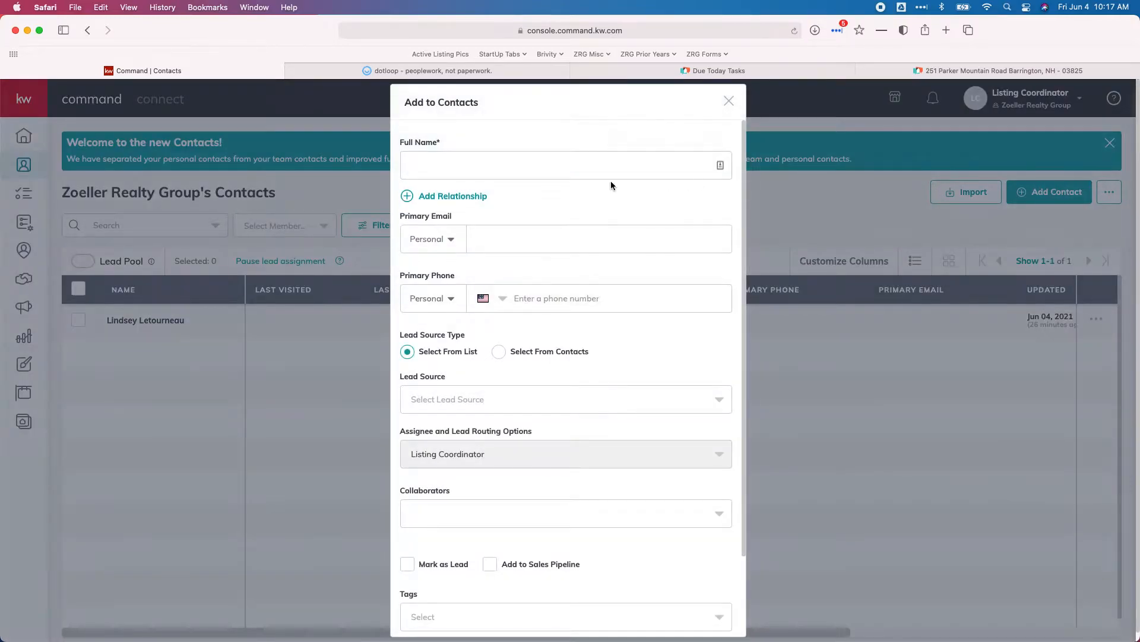
pyautogui.click(548, 169)
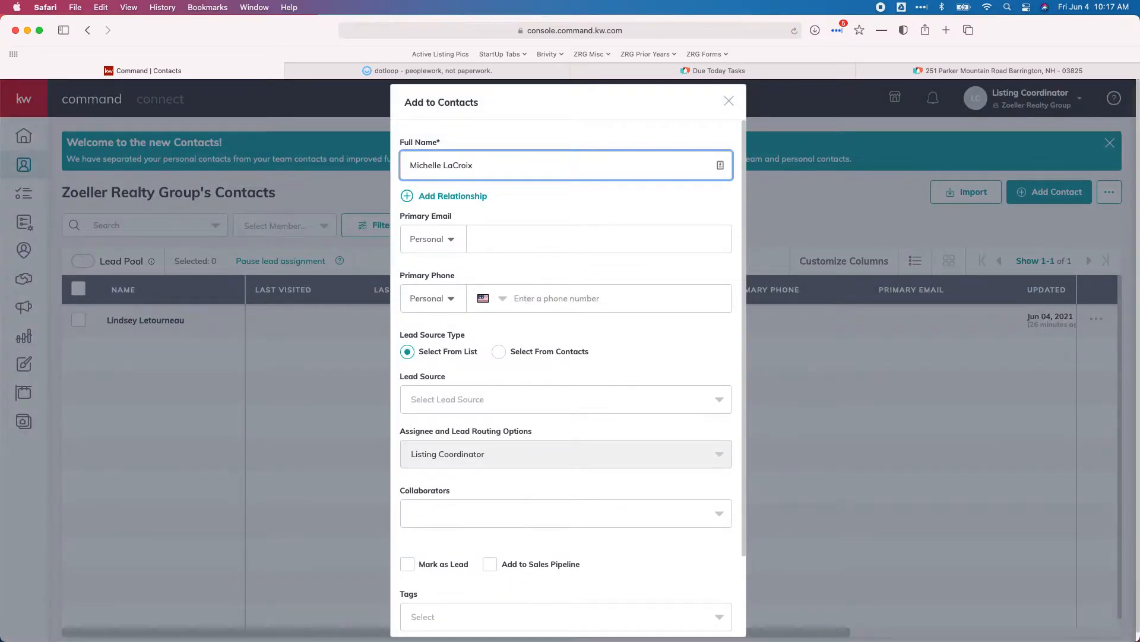
pyautogui.scroll(-3, 708, 272)
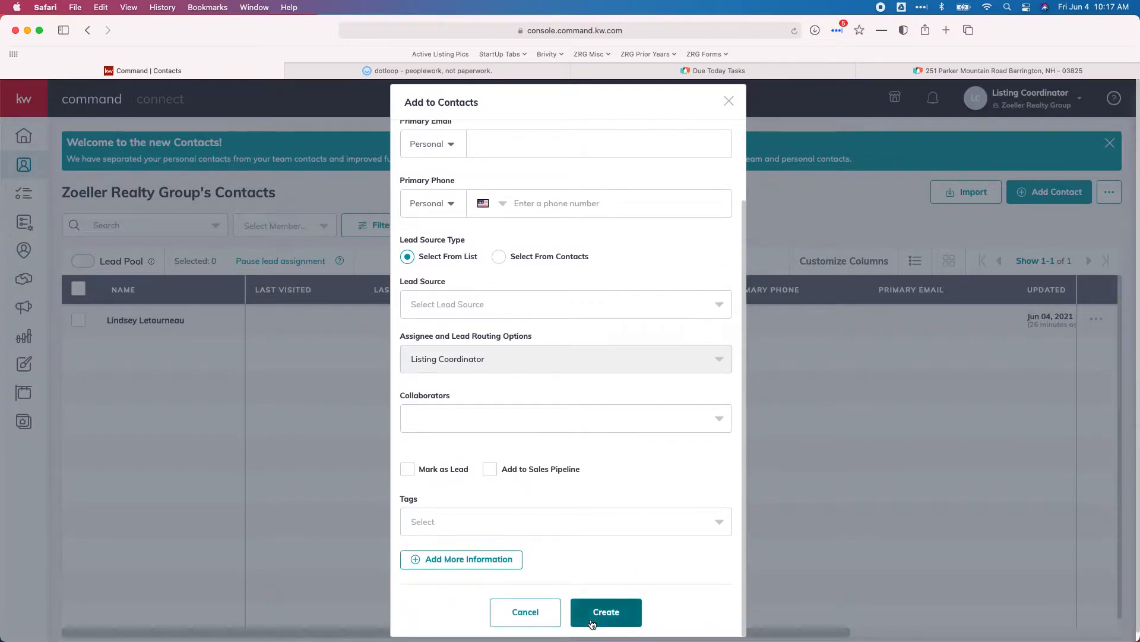
pyautogui.scroll(3, 576, 458)
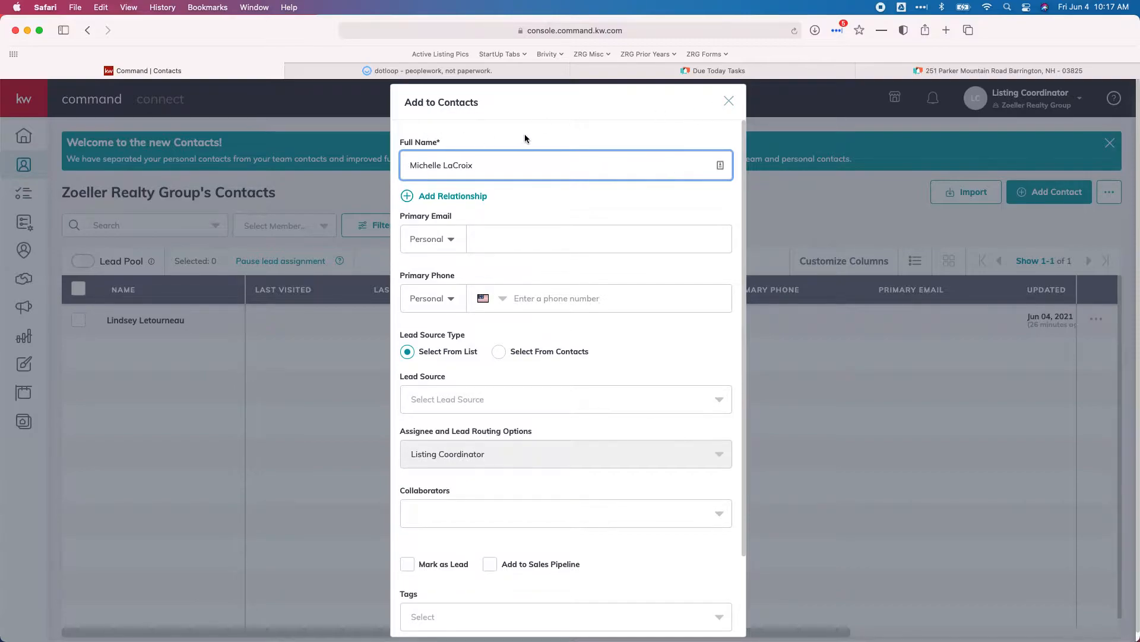
pyautogui.click(727, 104)
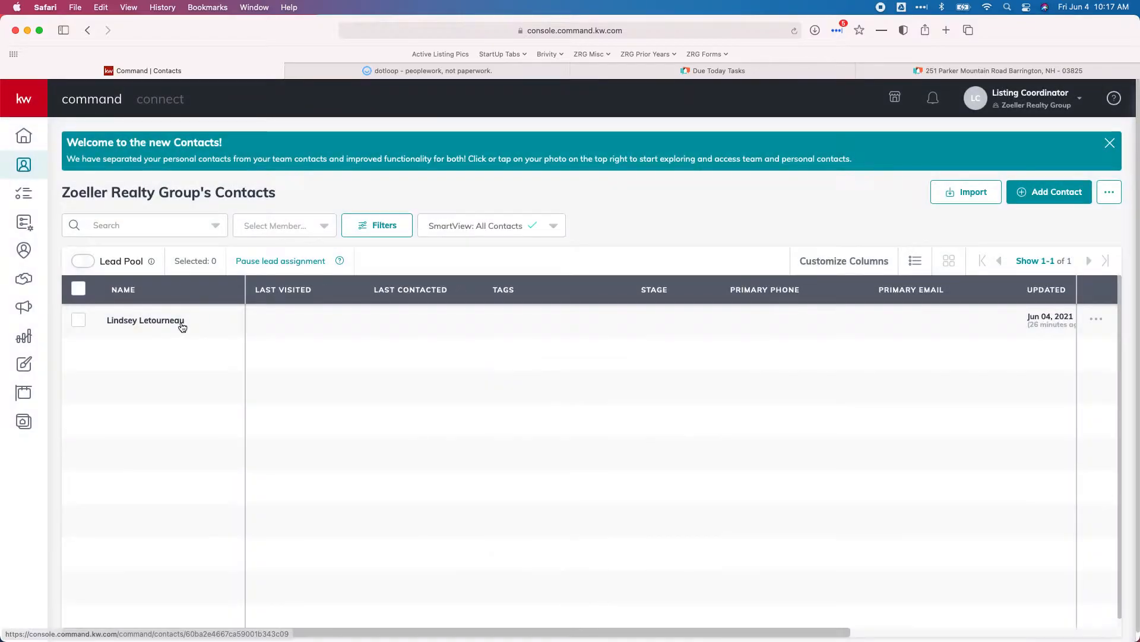
# - Start a new opportunity from the pipeline and check its Opportunity Type options
pyautogui.click(24, 283)
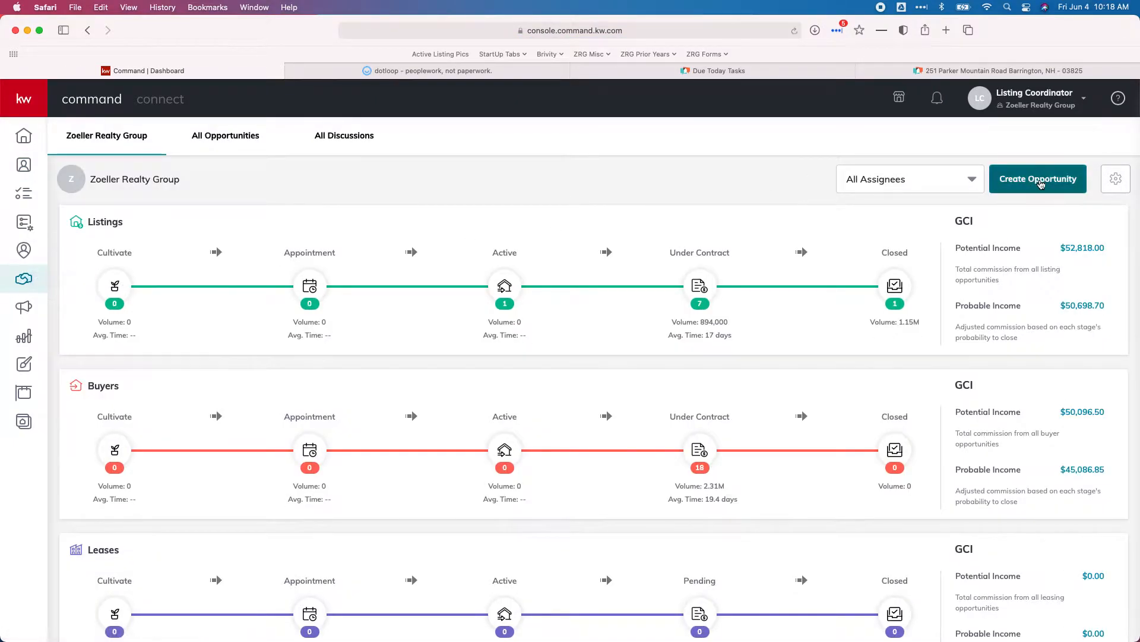
pyautogui.click(1040, 185)
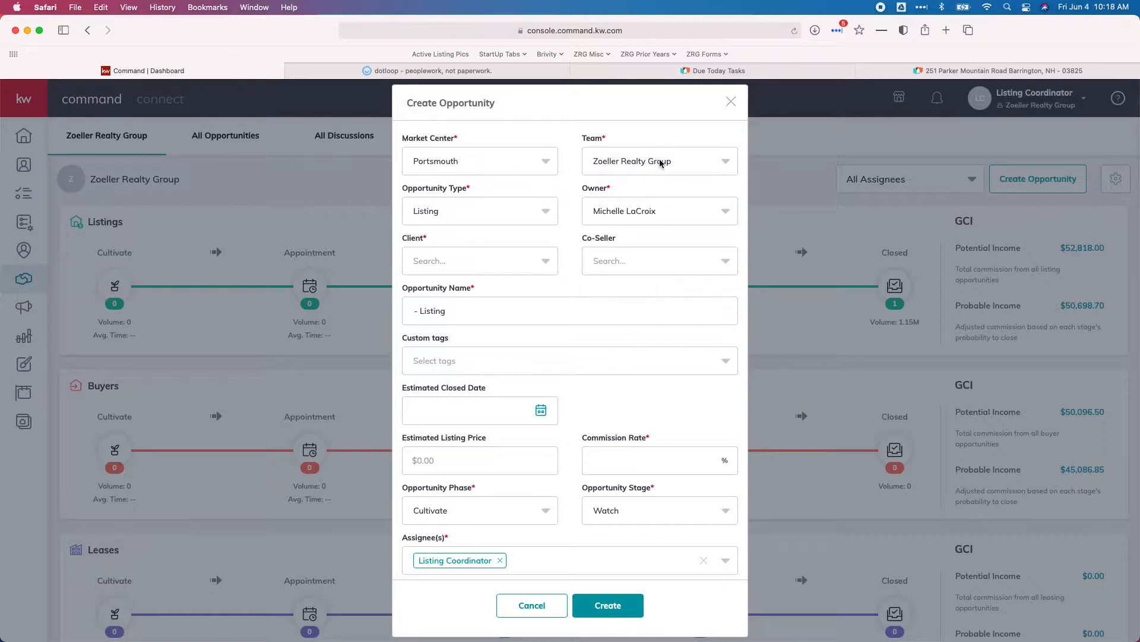
pyautogui.click(486, 215)
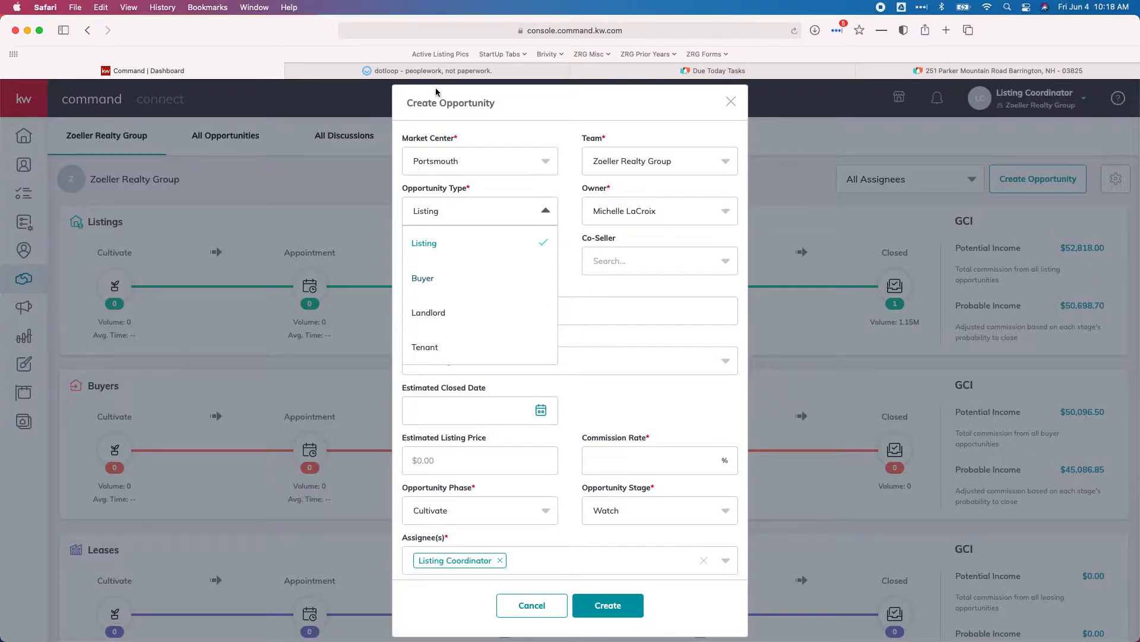
pyautogui.click(435, 72)
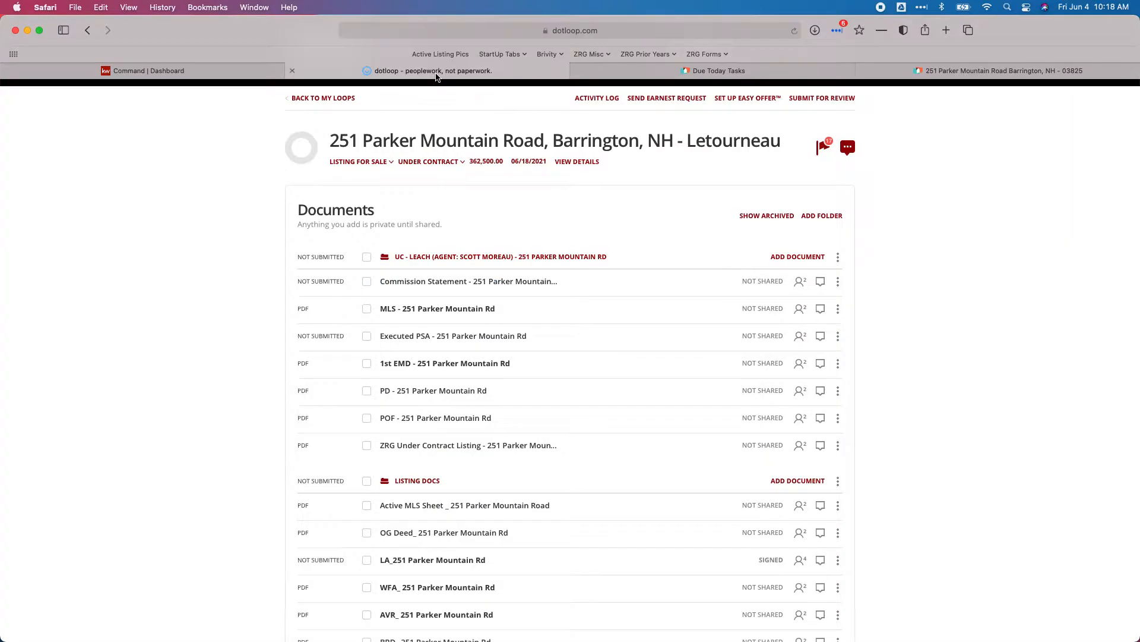
# - Check that the dotloop loop's transaction type is Listing for Sale
pyautogui.click(391, 162)
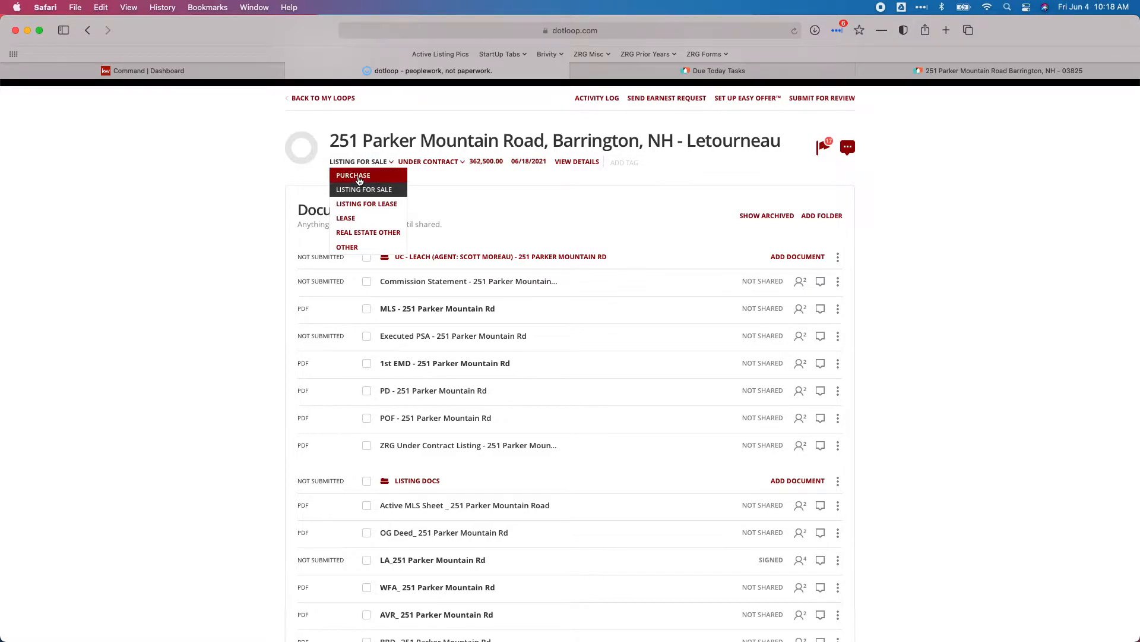
pyautogui.click(200, 72)
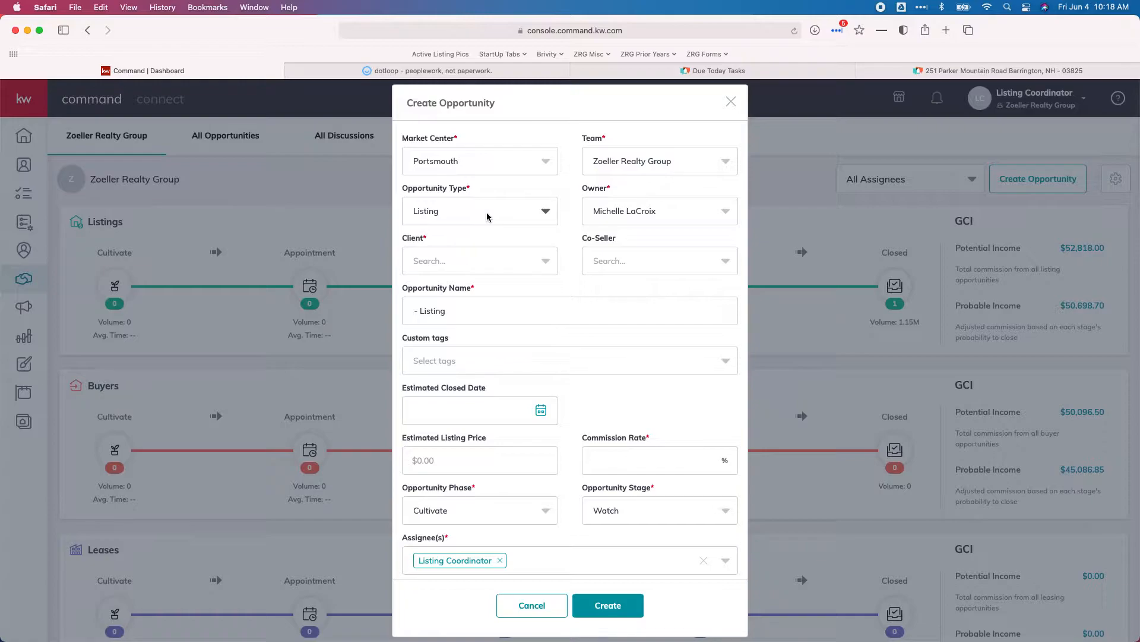
# - Keep the current owner and set the opportunity's client to the seller, searched by first name
pyautogui.click(615, 213)
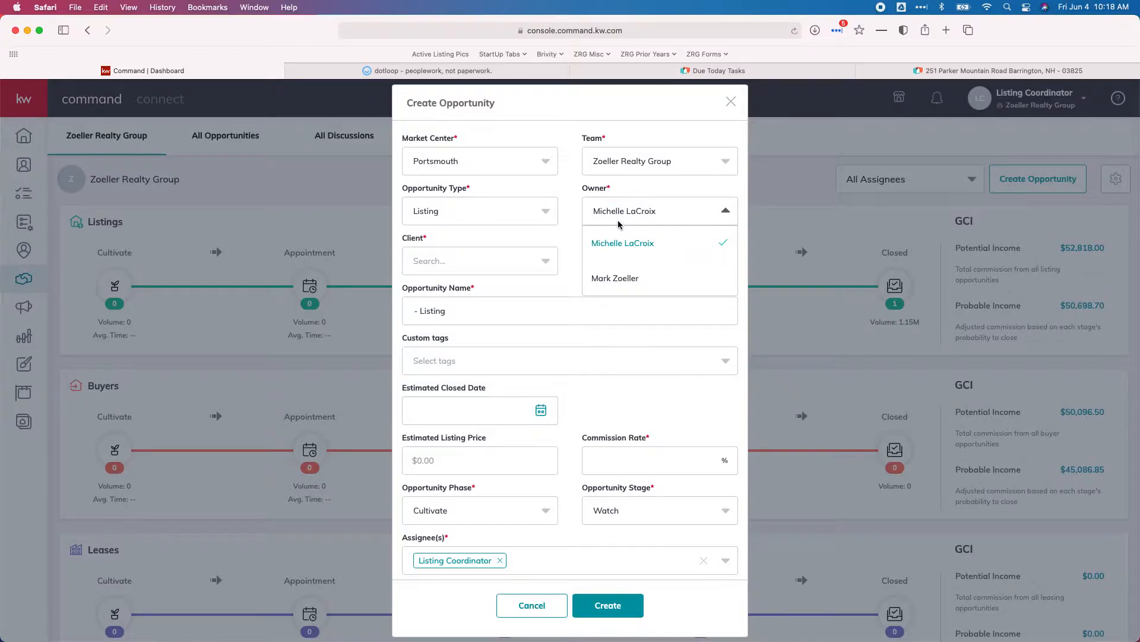
pyautogui.click(576, 245)
pyautogui.click(499, 260)
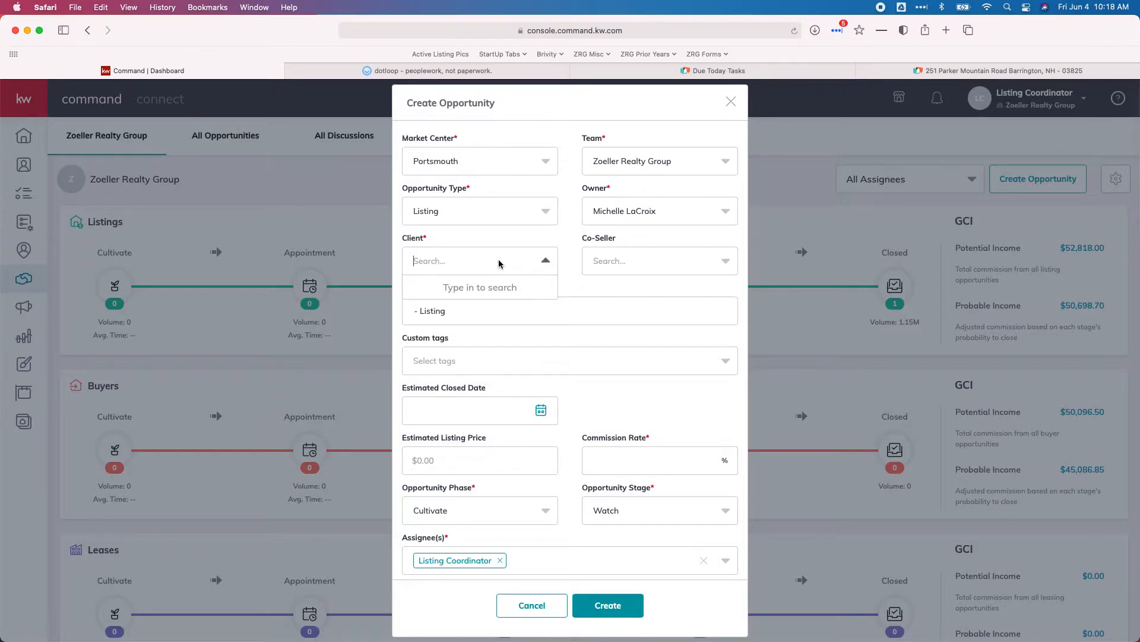
pyautogui.write('Lindsey')
pyautogui.click(469, 289)
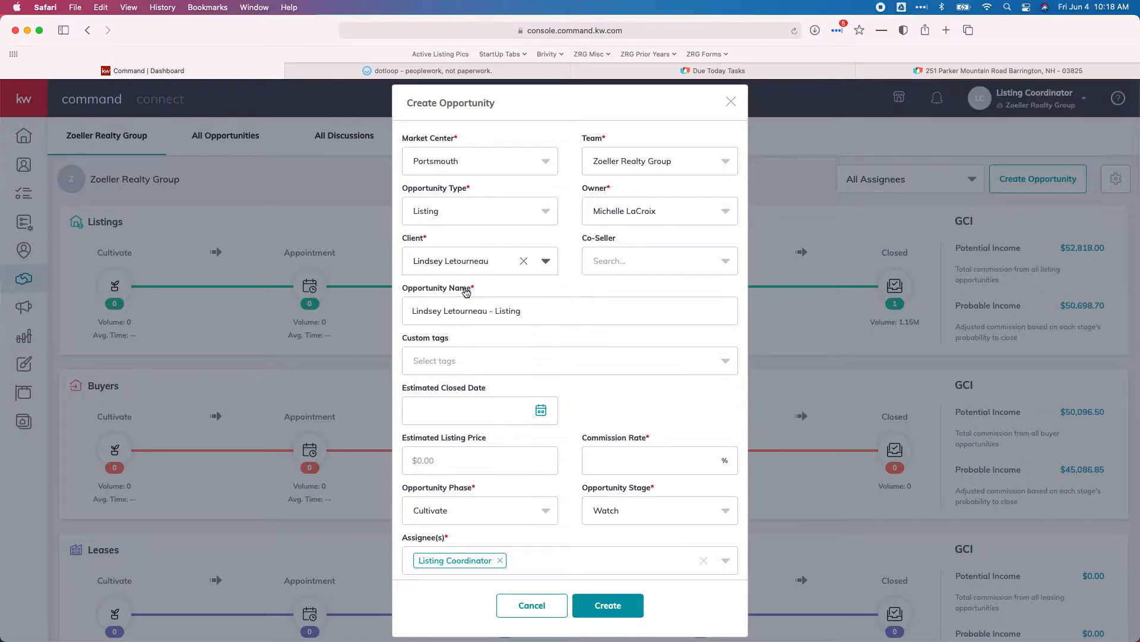
pyautogui.click(427, 71)
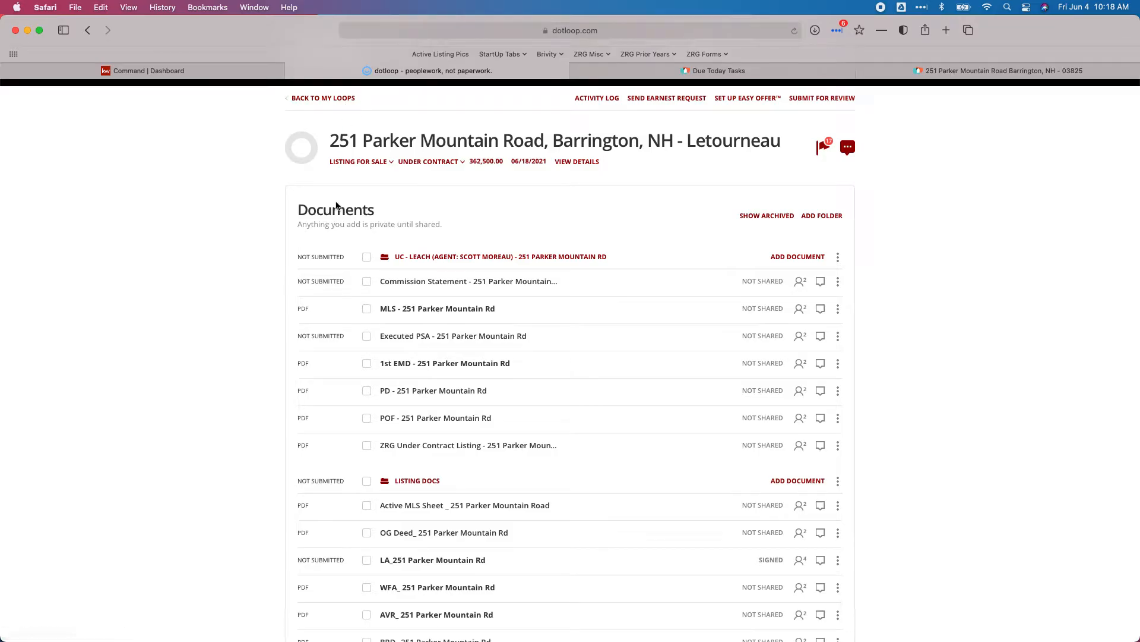
# - Scroll through the loop to review the sellers in the People section
pyautogui.scroll(-1, 336, 205)
pyautogui.scroll(-15, 336, 205)
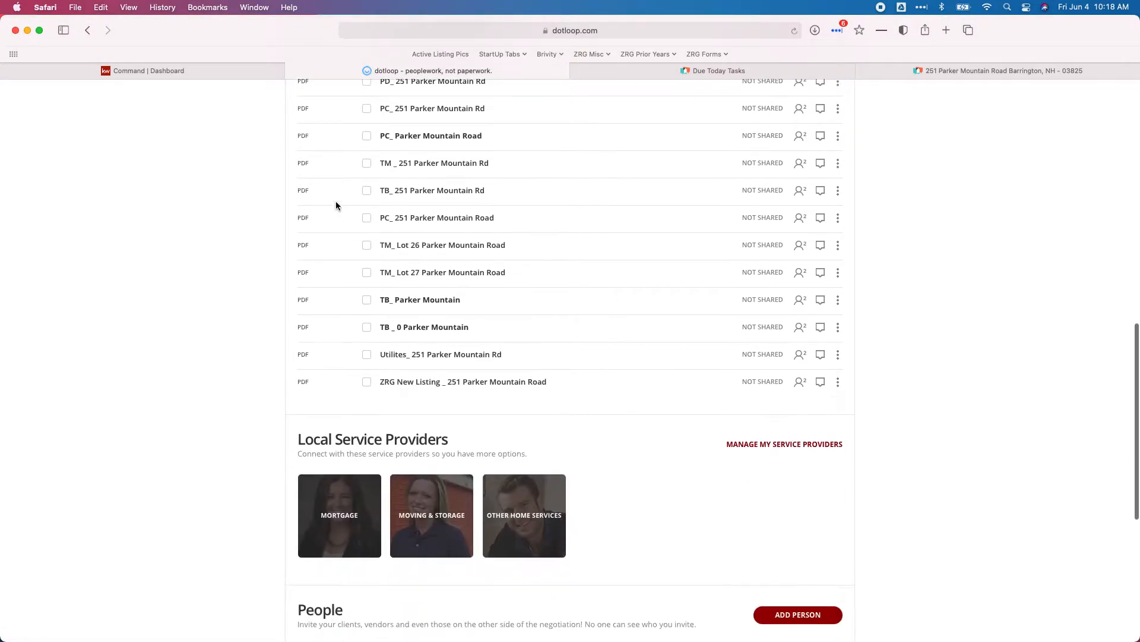
pyautogui.scroll(-2, 336, 205)
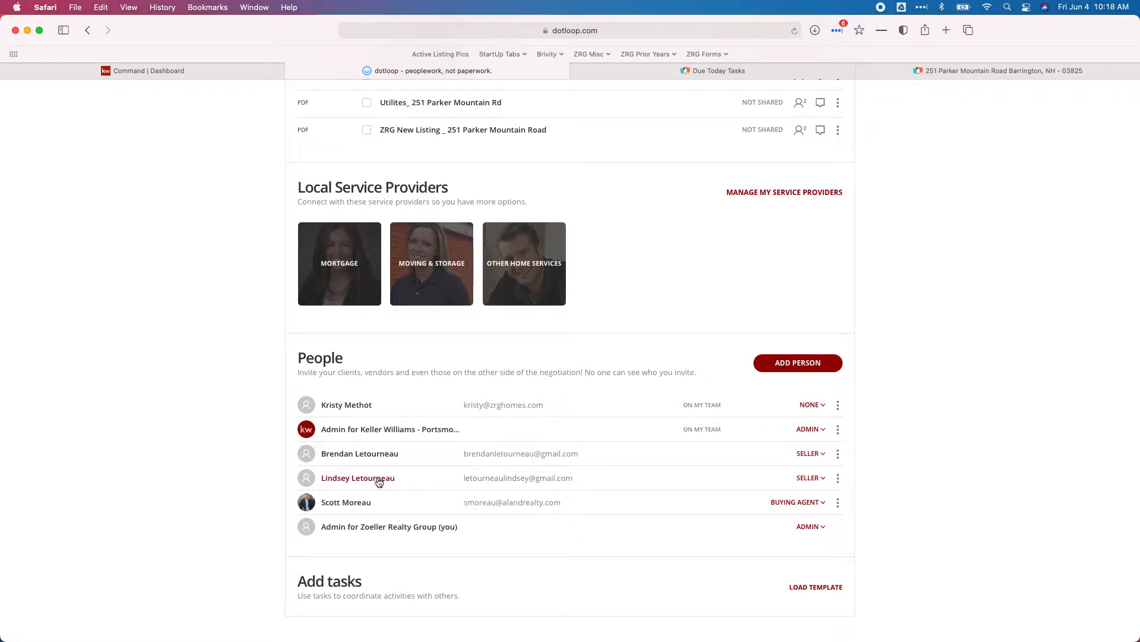
pyautogui.scroll(1, 438, 490)
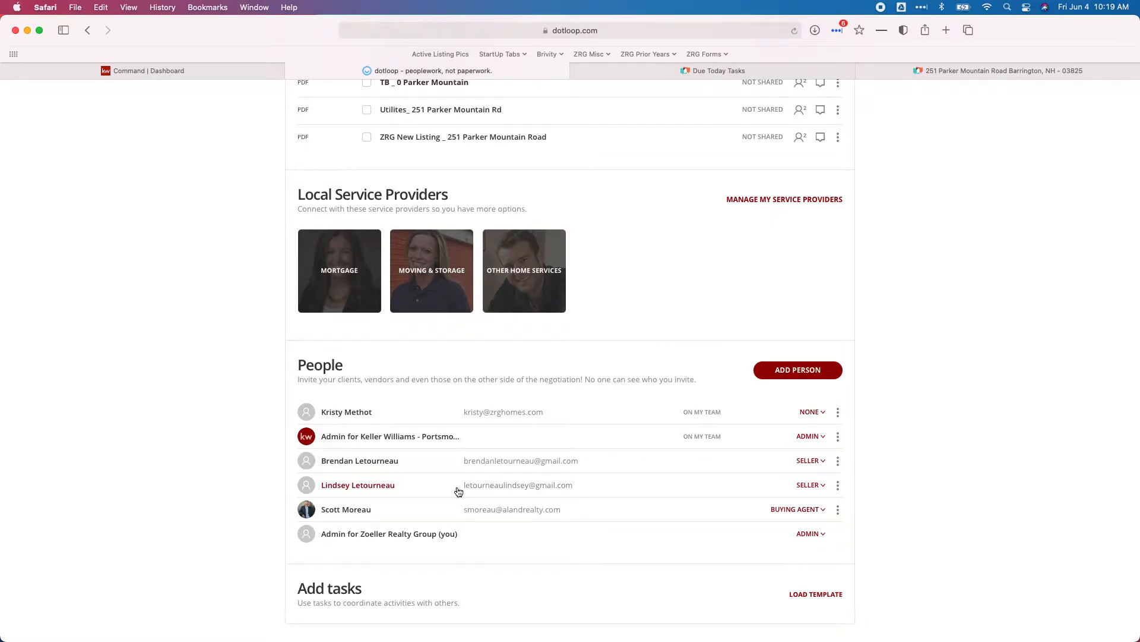
pyautogui.scroll(5, 459, 492)
pyautogui.scroll(-4, 459, 491)
pyautogui.scroll(10, 440, 538)
pyautogui.scroll(2, 439, 532)
pyautogui.scroll(1, 442, 360)
pyautogui.click(415, 280)
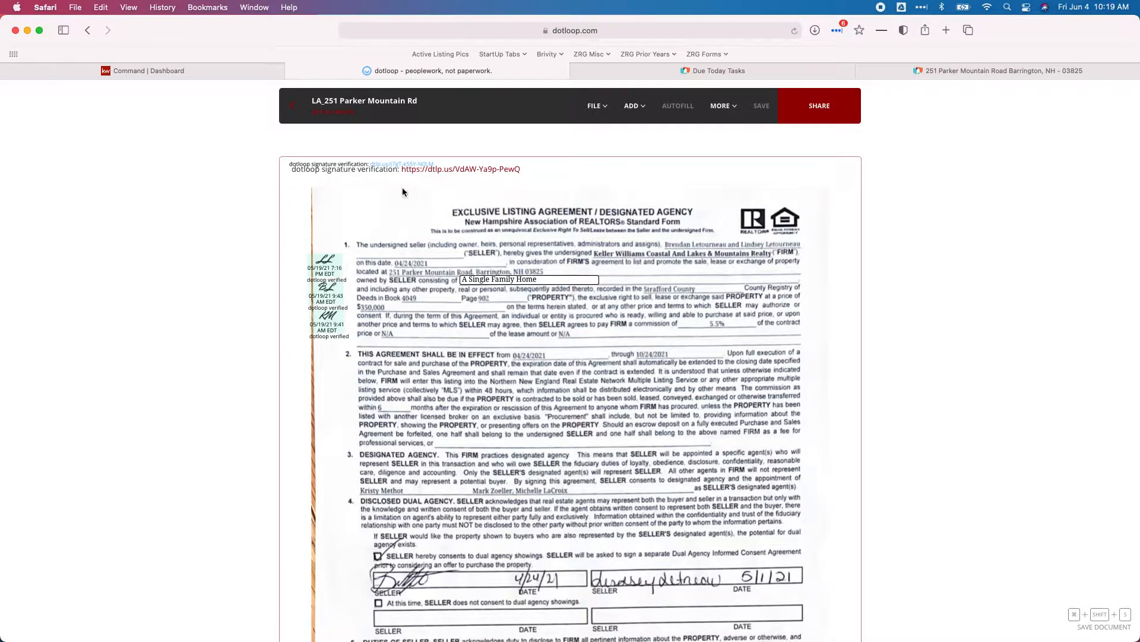
pyautogui.click(292, 107)
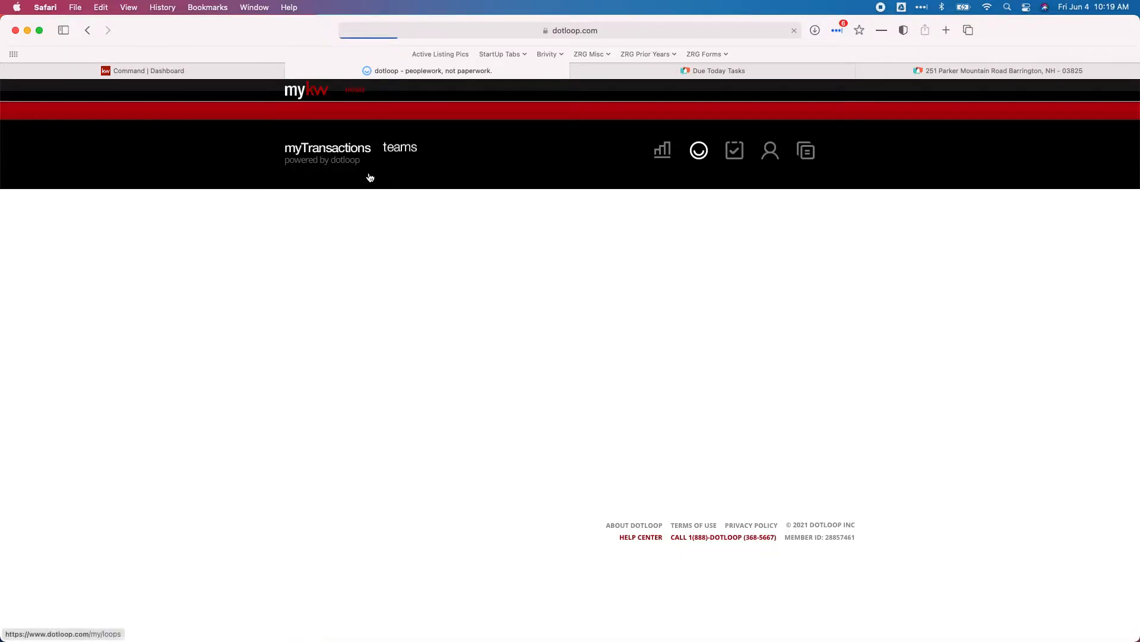
pyautogui.click(185, 73)
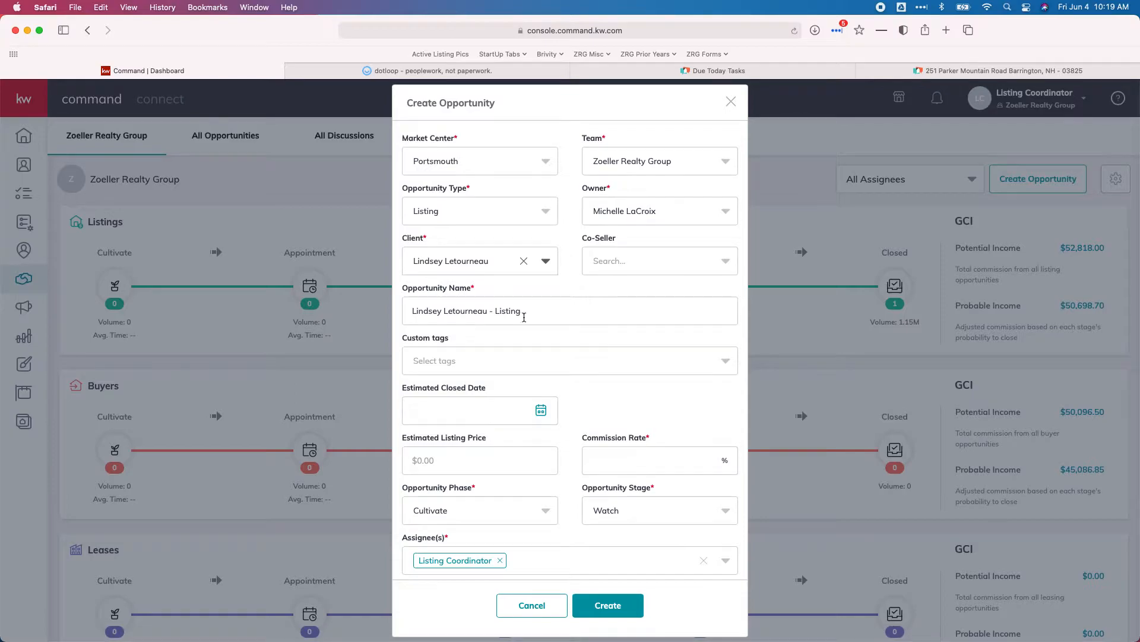
# - Paste the dotloop custom loop name as the opportunity name, drop Barrington's comma, add 03825
pyautogui.tripleClick(536, 316)
pyautogui.click(431, 71)
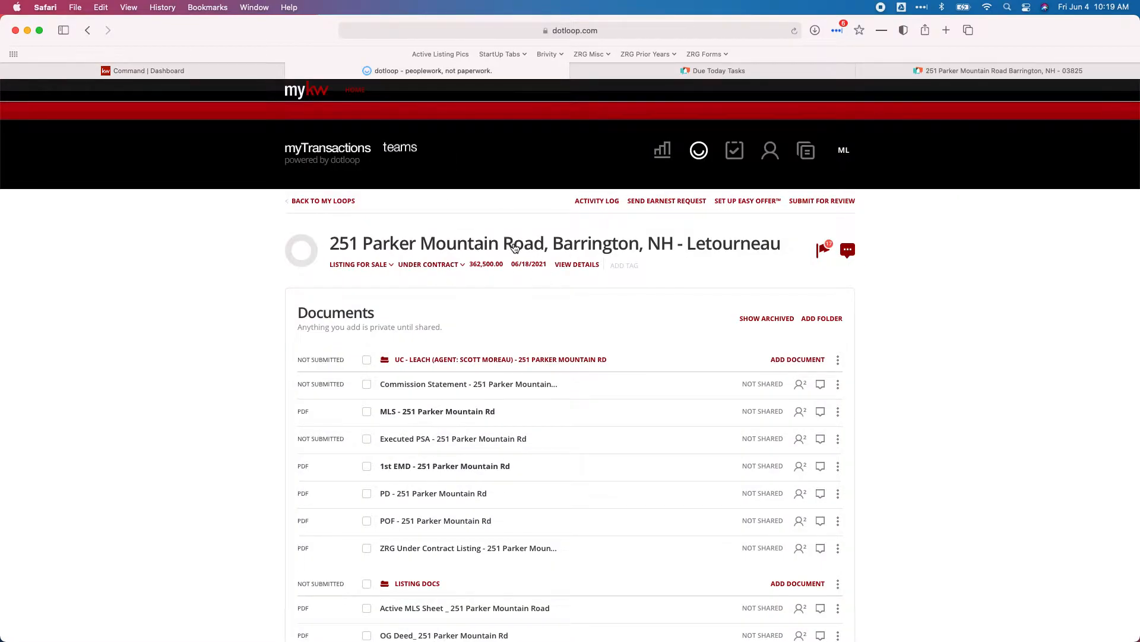
pyautogui.click(441, 249)
pyautogui.doubleClick(780, 364)
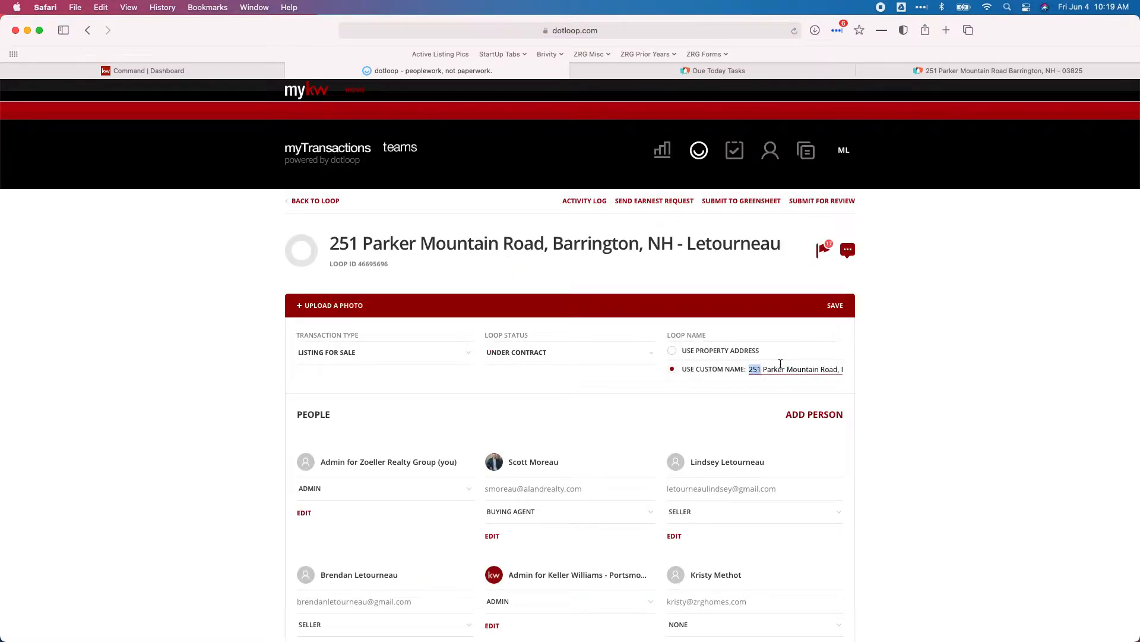
pyautogui.tripleClick(780, 363)
pyautogui.press('cmd+c')
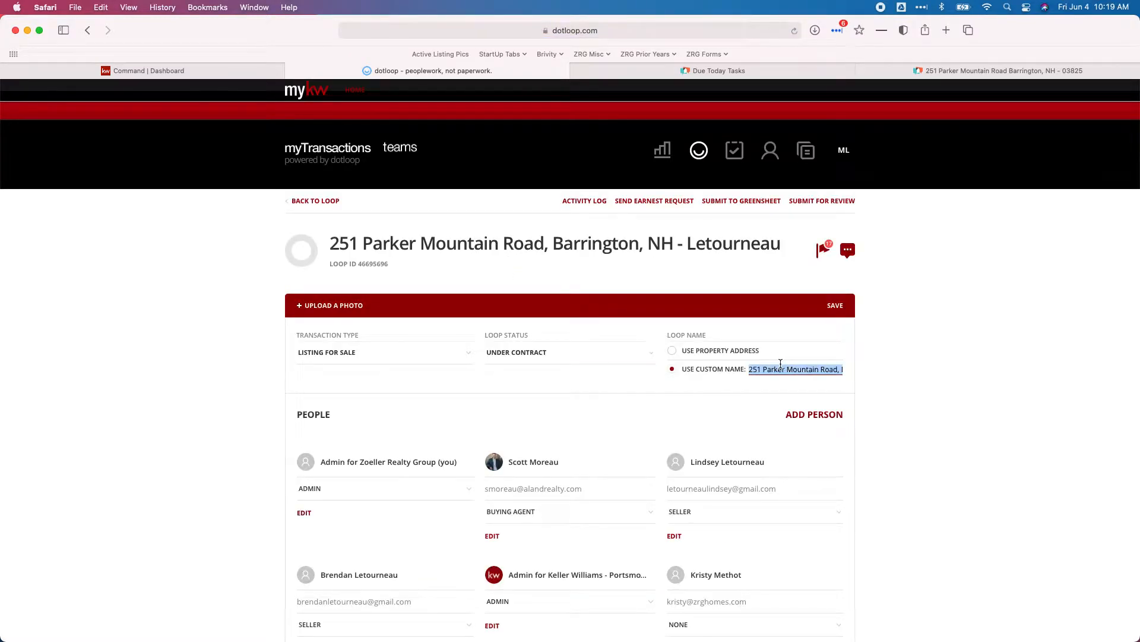
pyautogui.click(215, 78)
pyautogui.press('cmd+v')
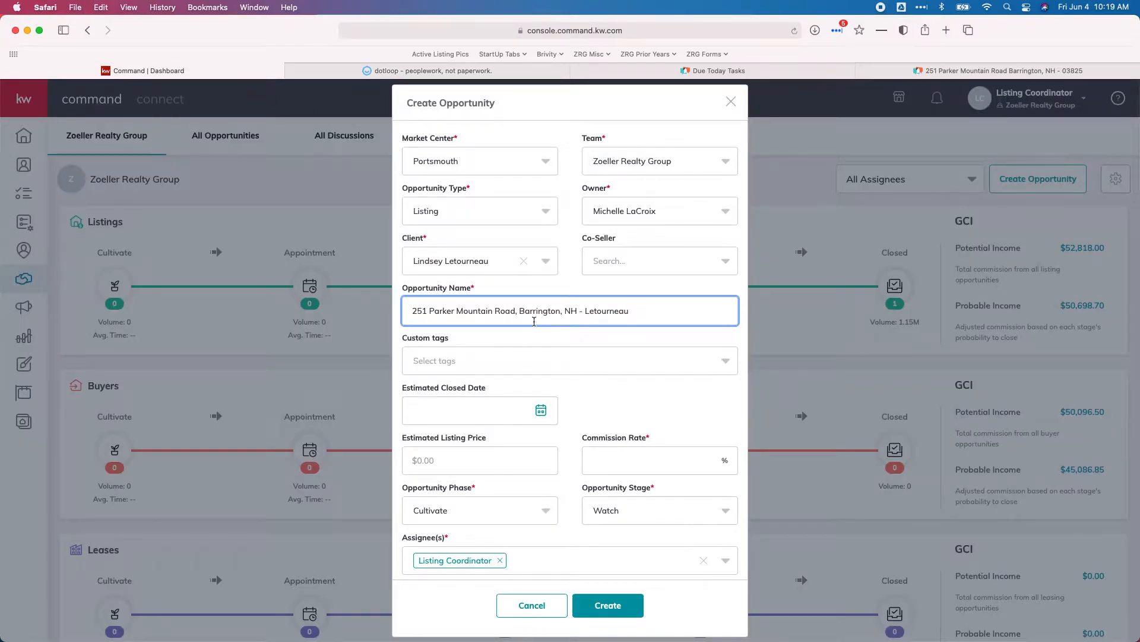
pyautogui.press('BackSpace')
pyautogui.press('BackSpace')
pyautogui.write('03825')
pyautogui.scroll(-3, 509, 355)
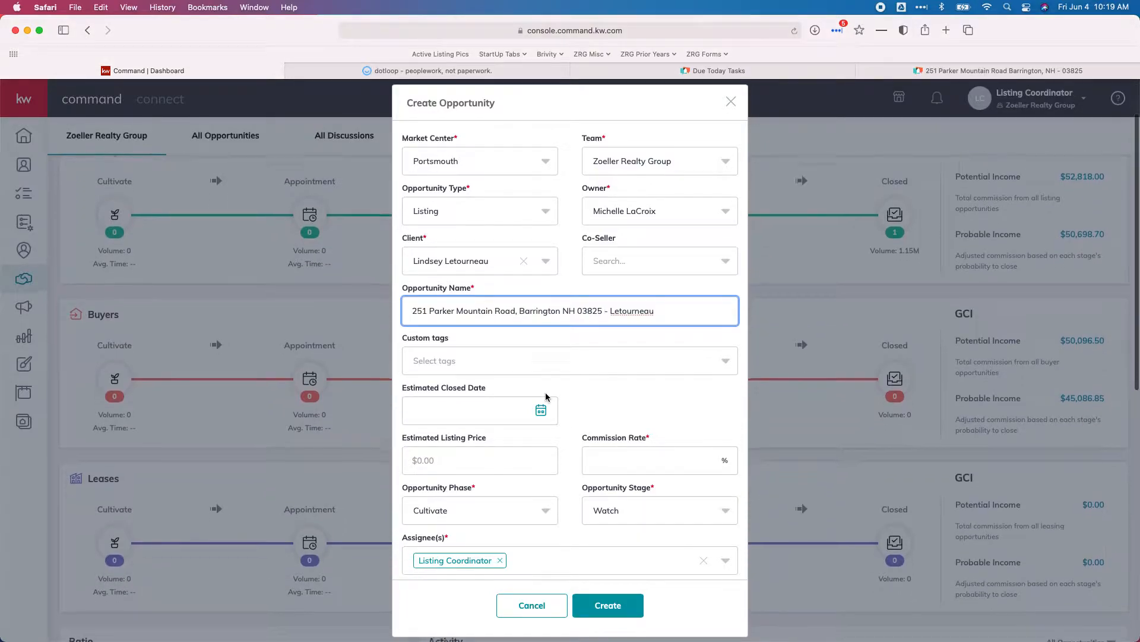
# - Read the transfer-of-title date in dotloop's Executed PSA and set the estimated closed date to June 15, 2021
pyautogui.click(455, 416)
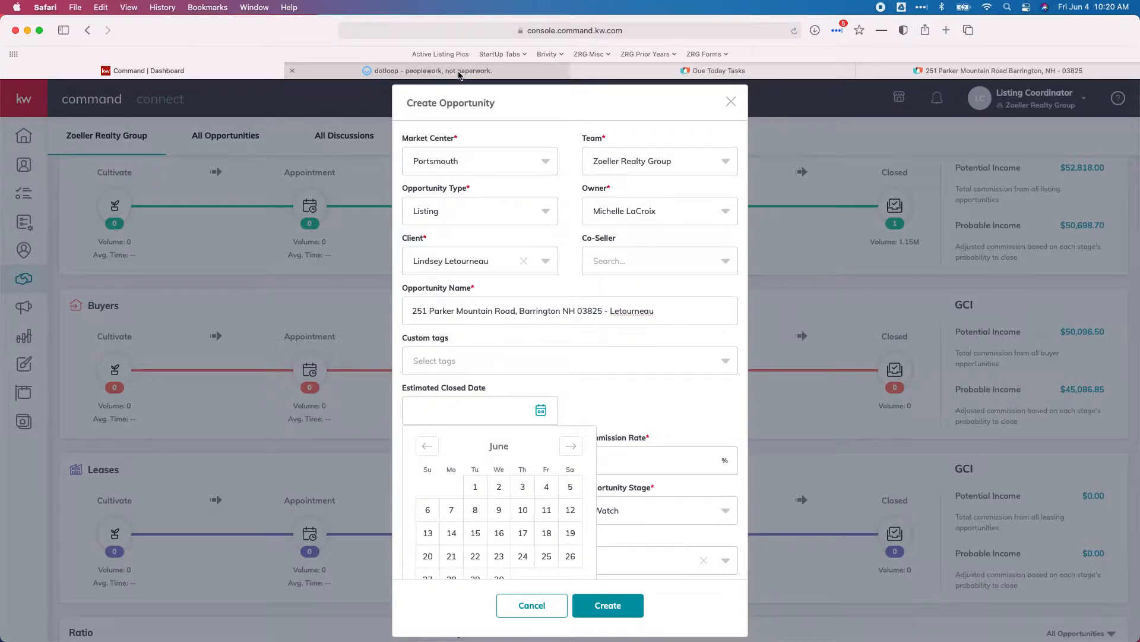
pyautogui.moveTo(458, 74)
pyautogui.click(458, 74)
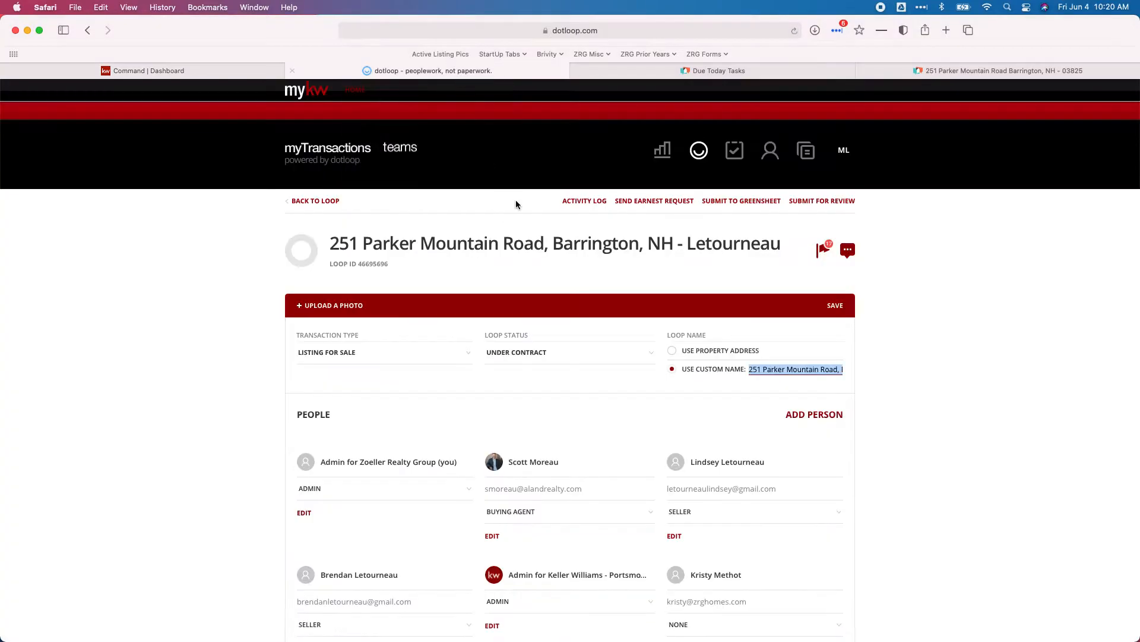
pyautogui.click(315, 202)
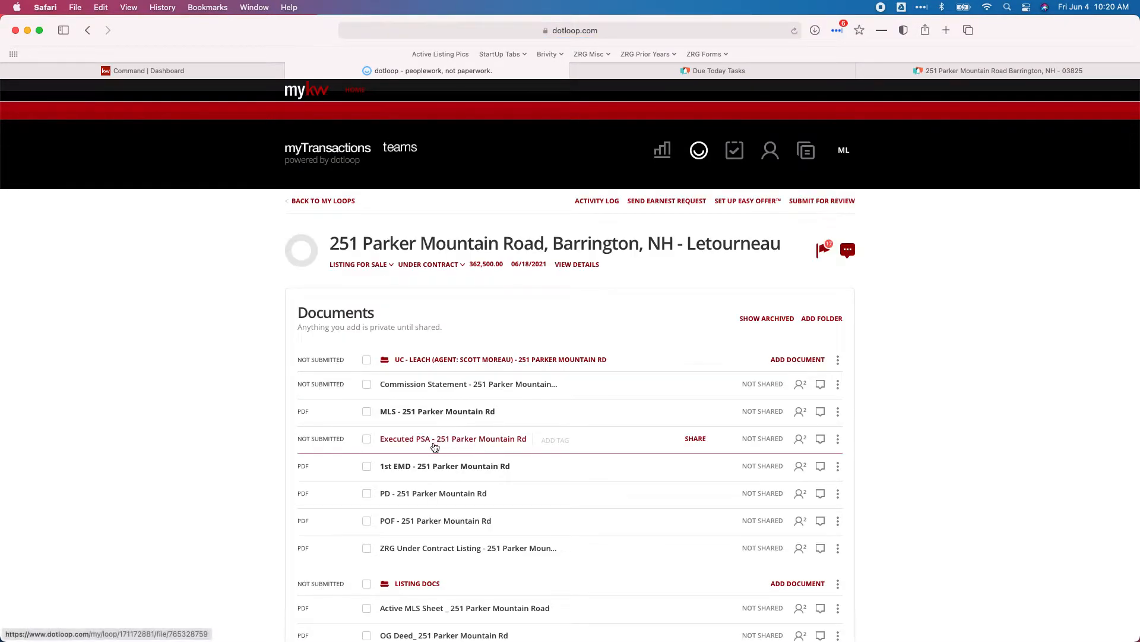
pyautogui.click(414, 441)
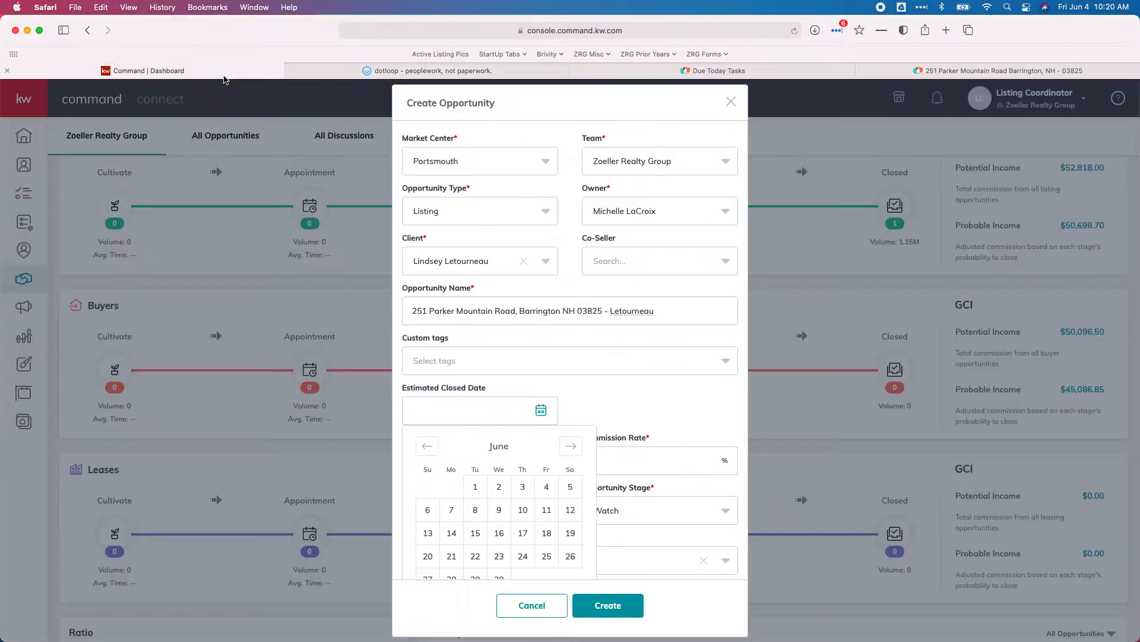
pyautogui.click(224, 75)
pyautogui.click(476, 533)
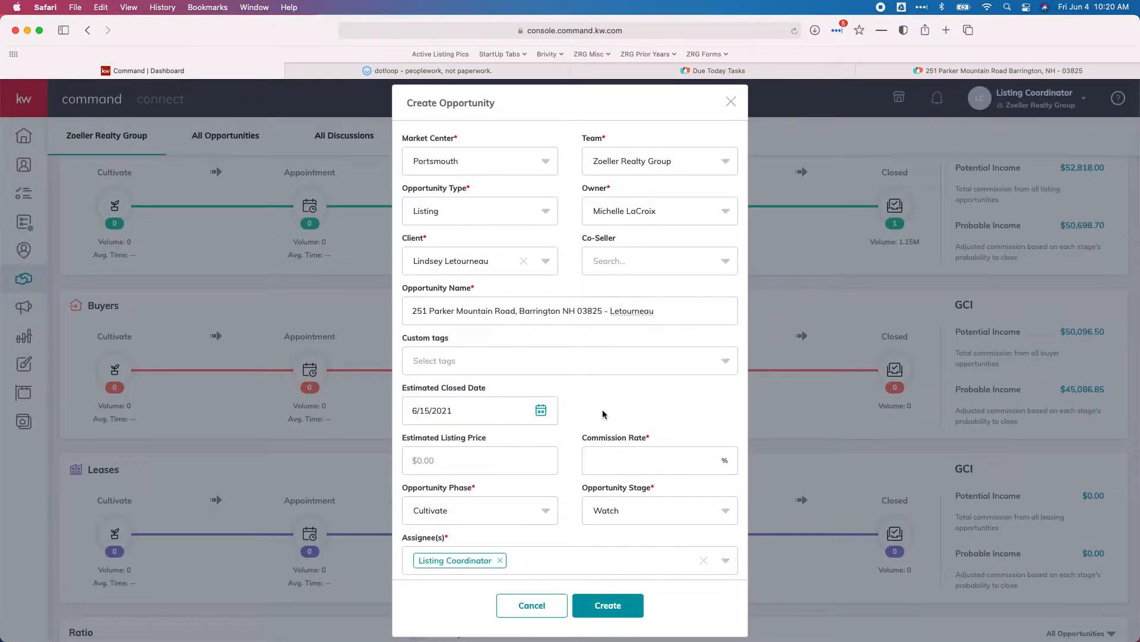
pyautogui.click(647, 467)
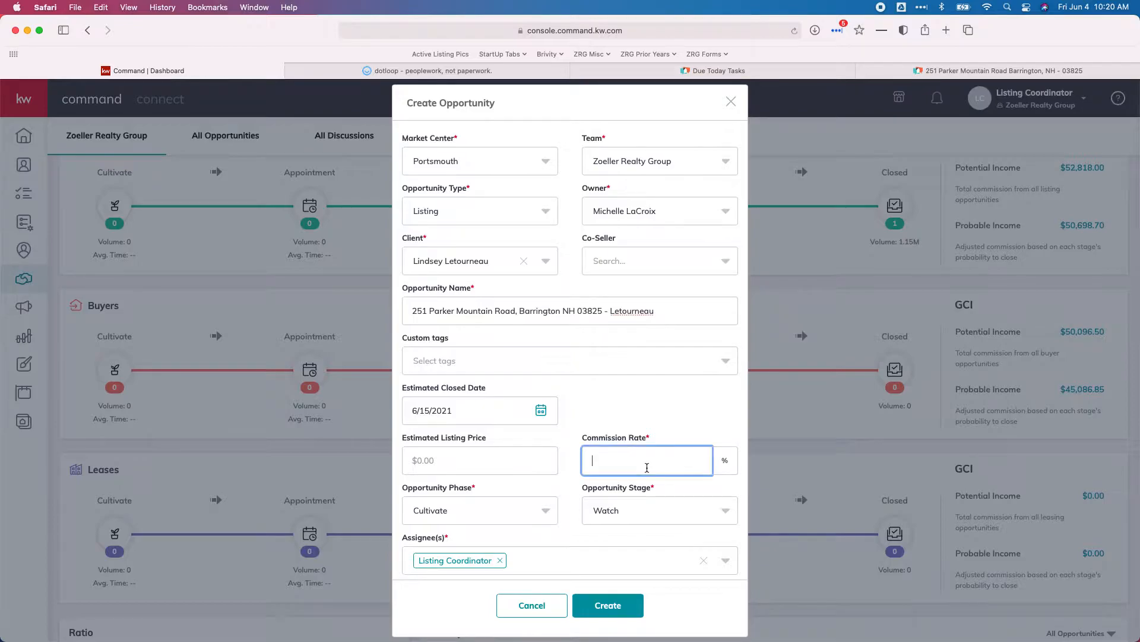
pyautogui.click(400, 72)
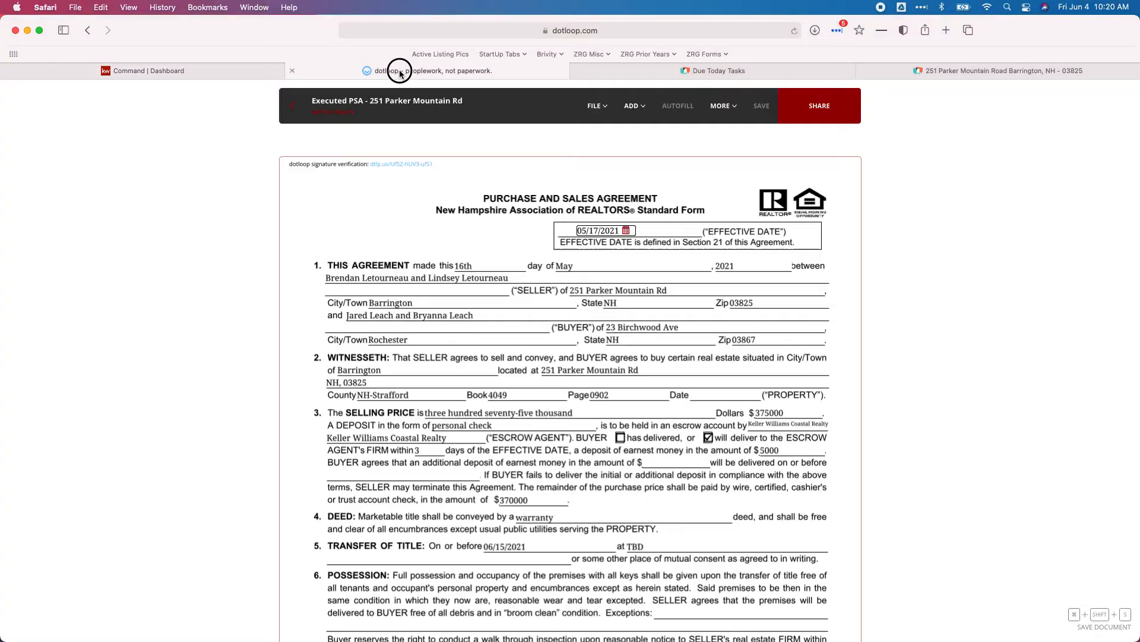
pyautogui.click(292, 108)
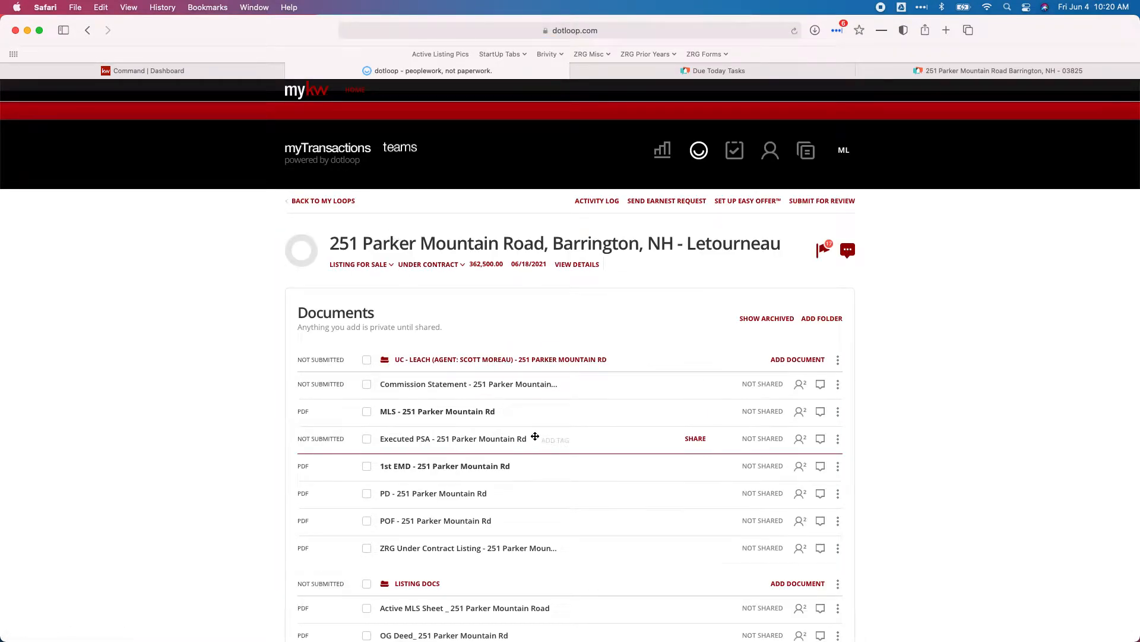
pyautogui.scroll(-3, 535, 439)
pyautogui.click(366, 443)
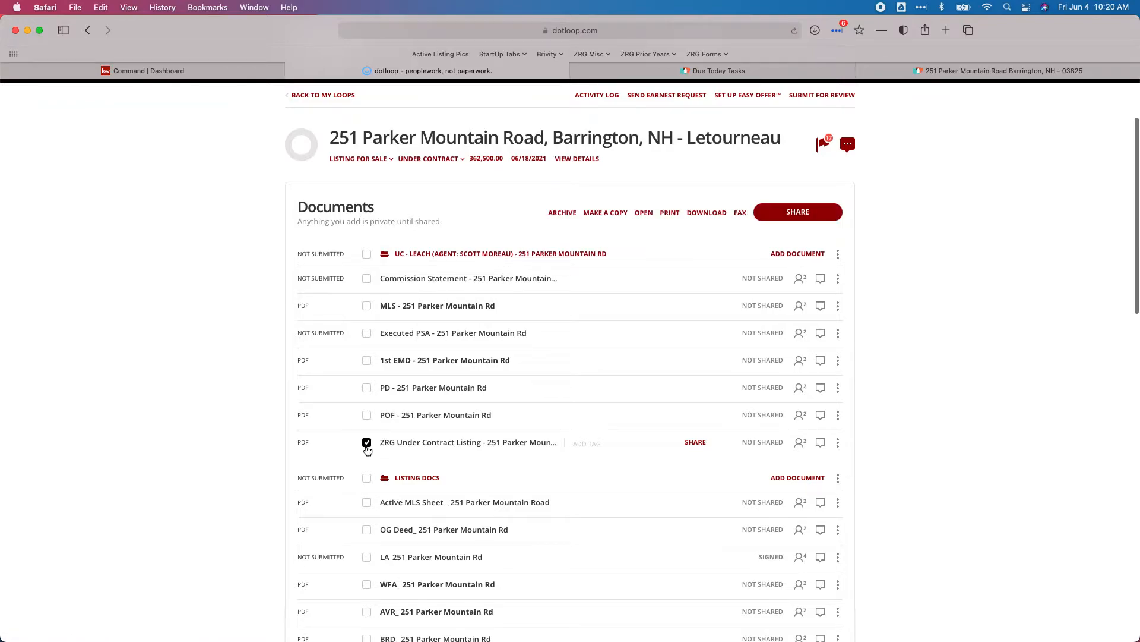
pyautogui.click(367, 556)
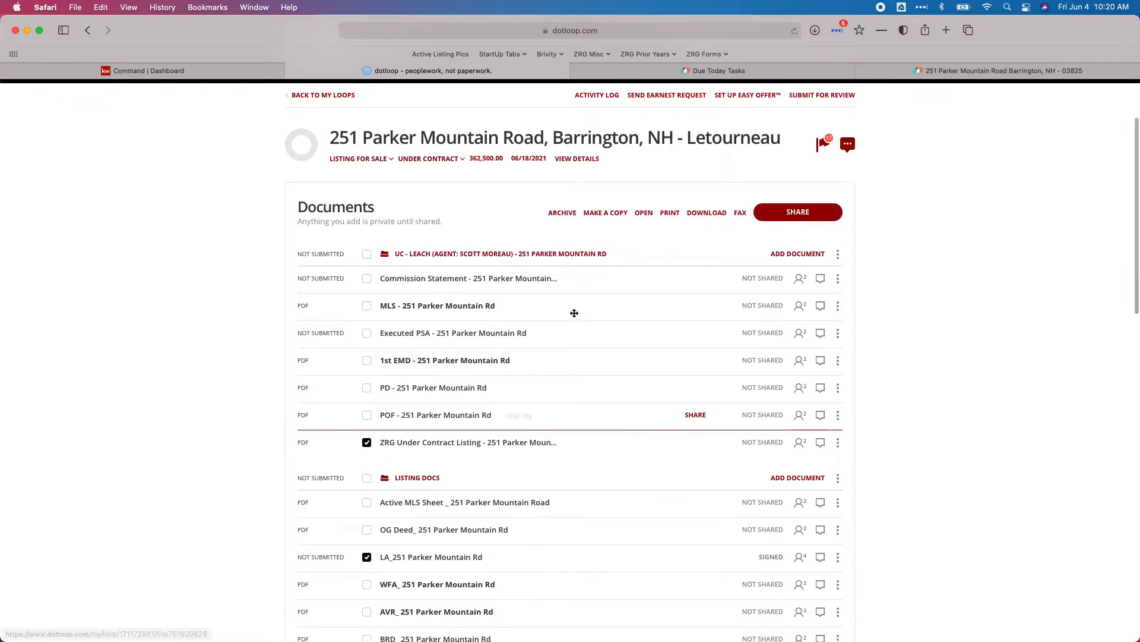
pyautogui.click(648, 216)
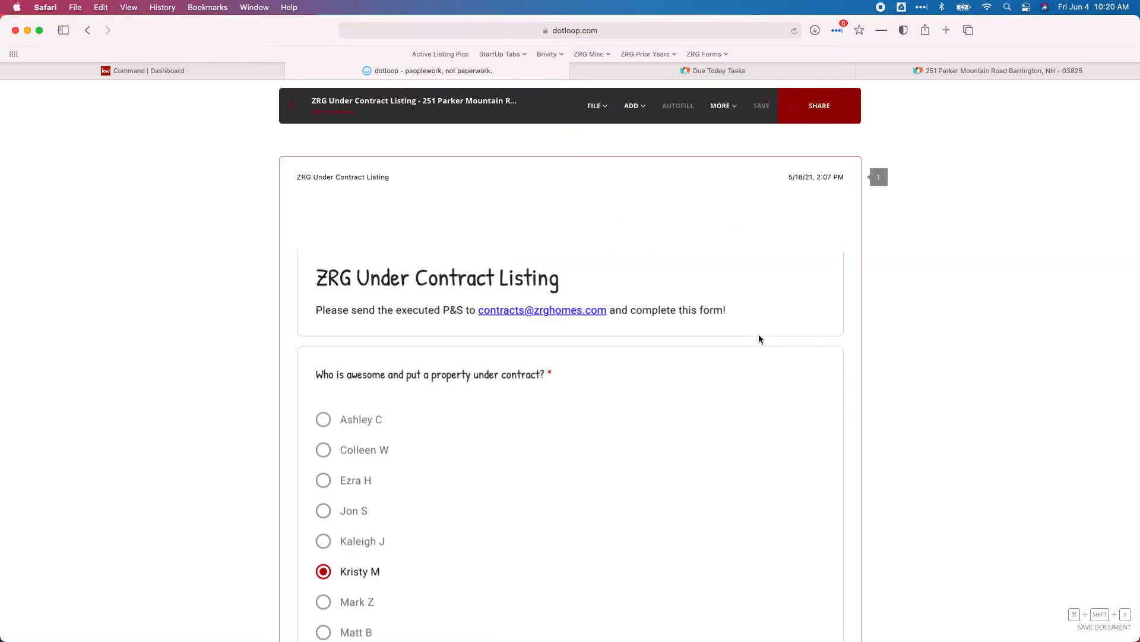
pyautogui.scroll(-20, 583, 319)
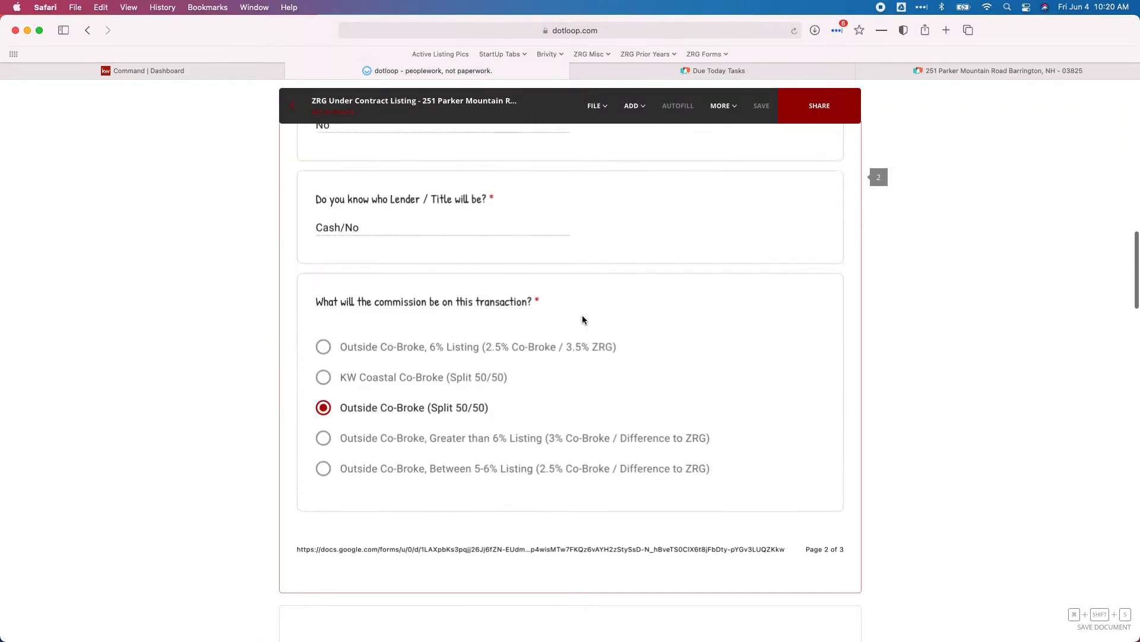
pyautogui.scroll(-18, 583, 320)
pyautogui.scroll(8, 582, 319)
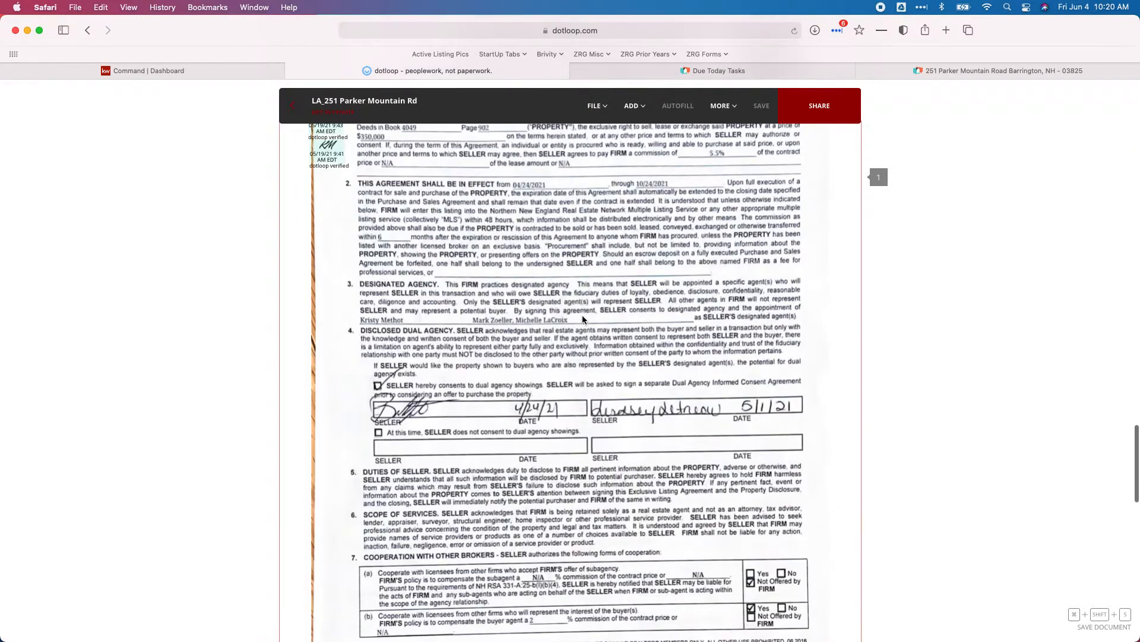
# - Confirm the 5.5% listing commission and the Outside Co-Broke (Split 50/50) answer, then return to the Command opportunity
pyautogui.scroll(3, 642, 299)
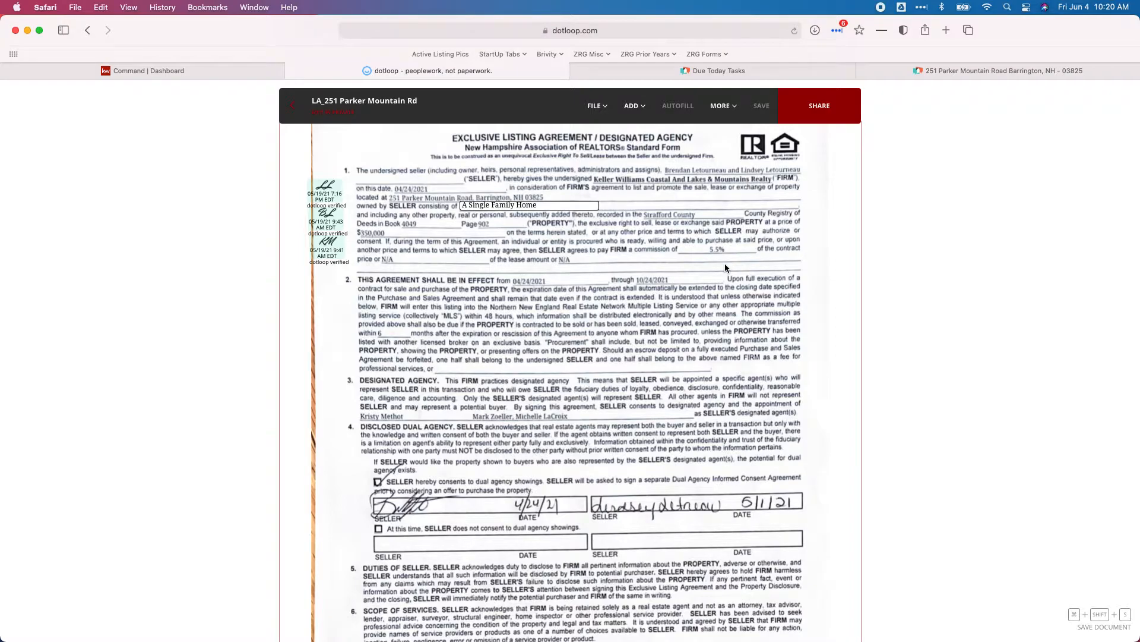
pyautogui.scroll(10, 481, 349)
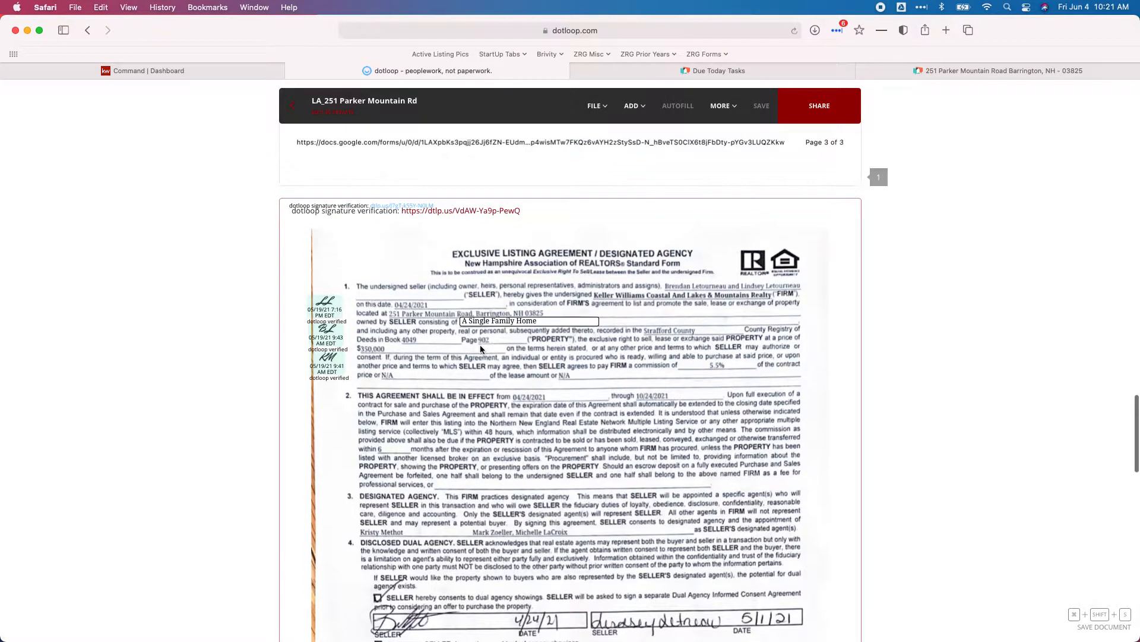
pyautogui.scroll(10, 481, 349)
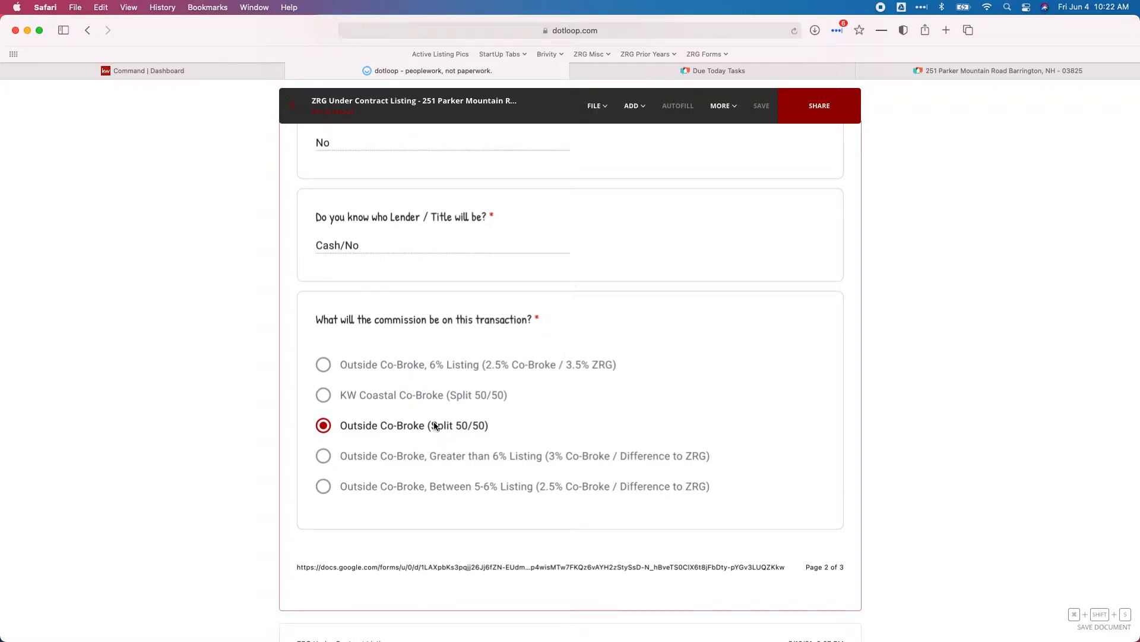
pyautogui.scroll(1, 449, 424)
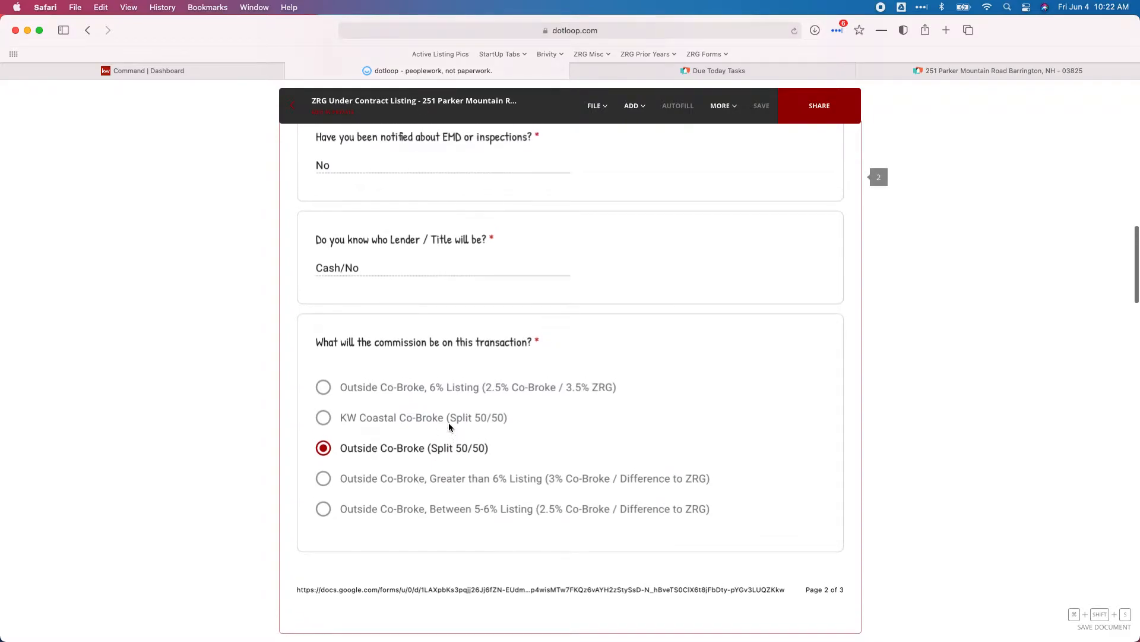
pyautogui.scroll(-5, 449, 426)
pyautogui.scroll(-1, 449, 427)
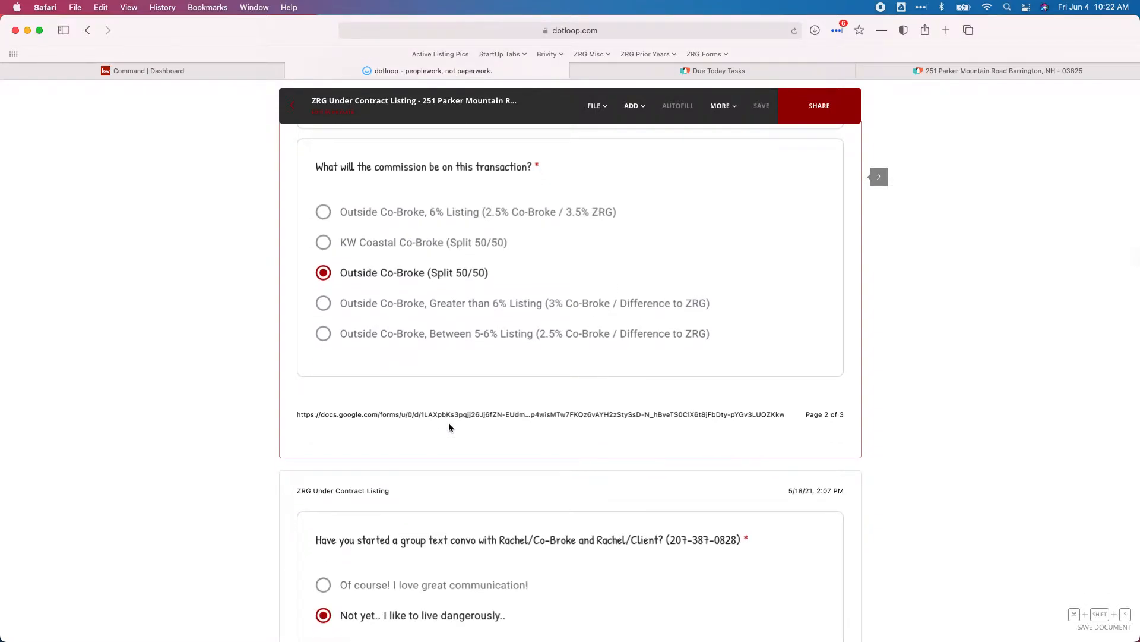
pyautogui.scroll(-2, 467, 424)
pyautogui.scroll(3, 466, 425)
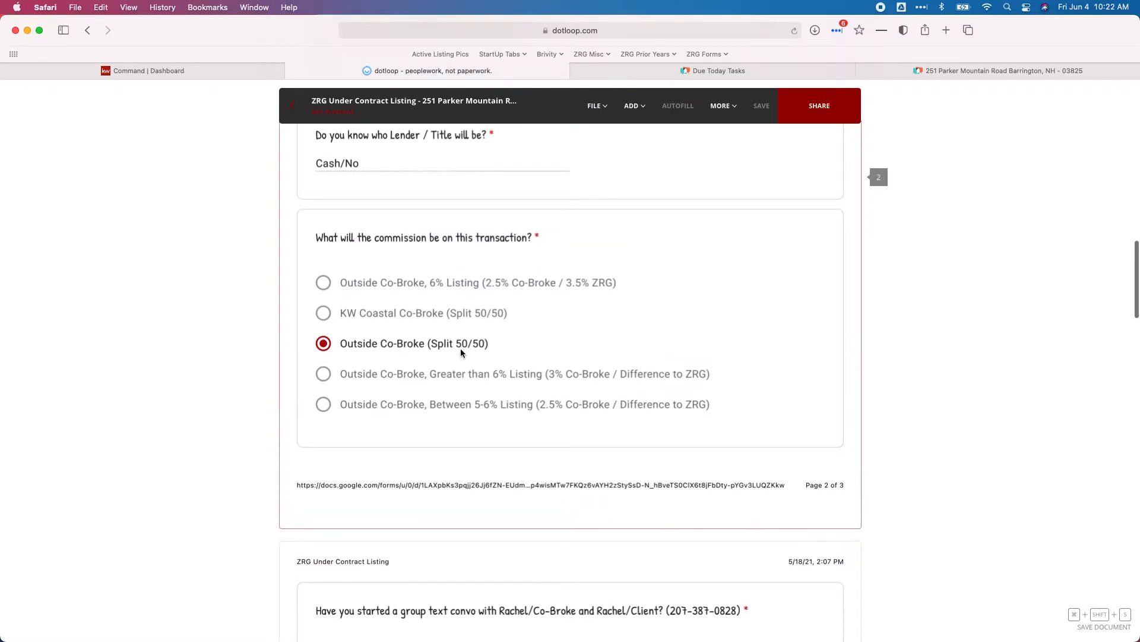
pyautogui.scroll(2, 461, 353)
pyautogui.scroll(1, 461, 353)
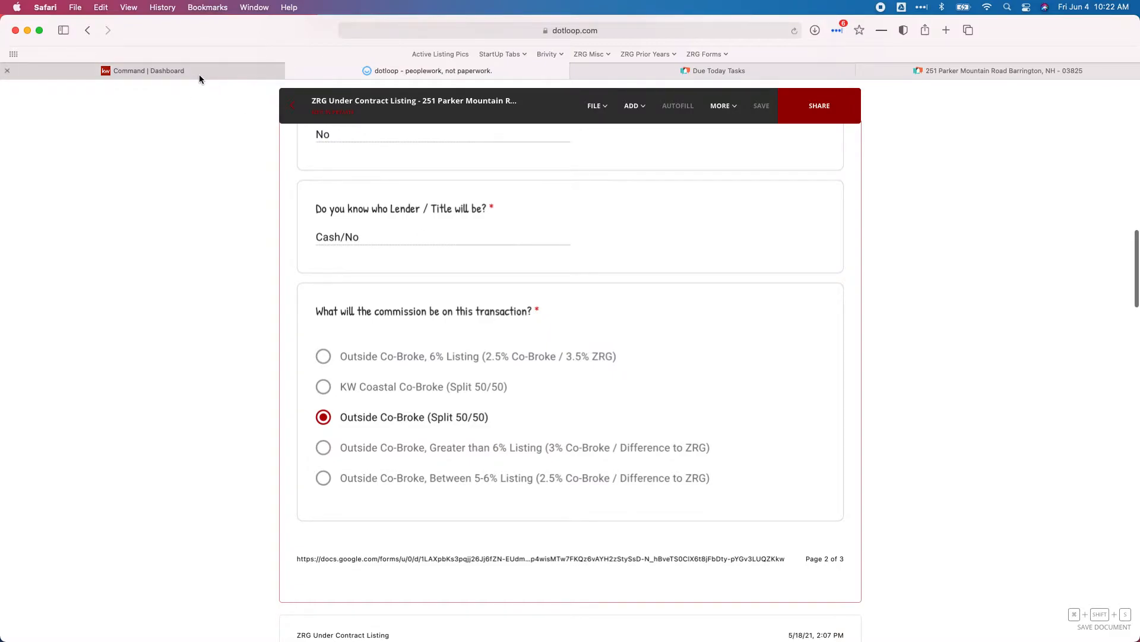
pyautogui.click(200, 77)
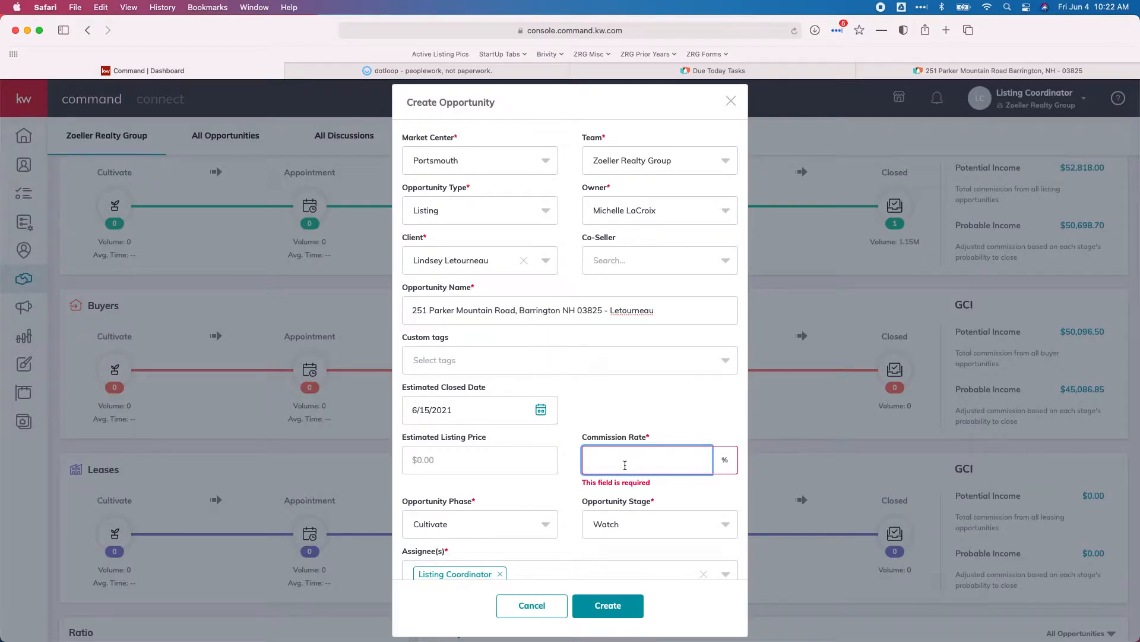
# - Enter 2.75 as the commission rate
pyautogui.write('2.75')
pyautogui.press('Tab')
pyautogui.scroll(-1, 628, 461)
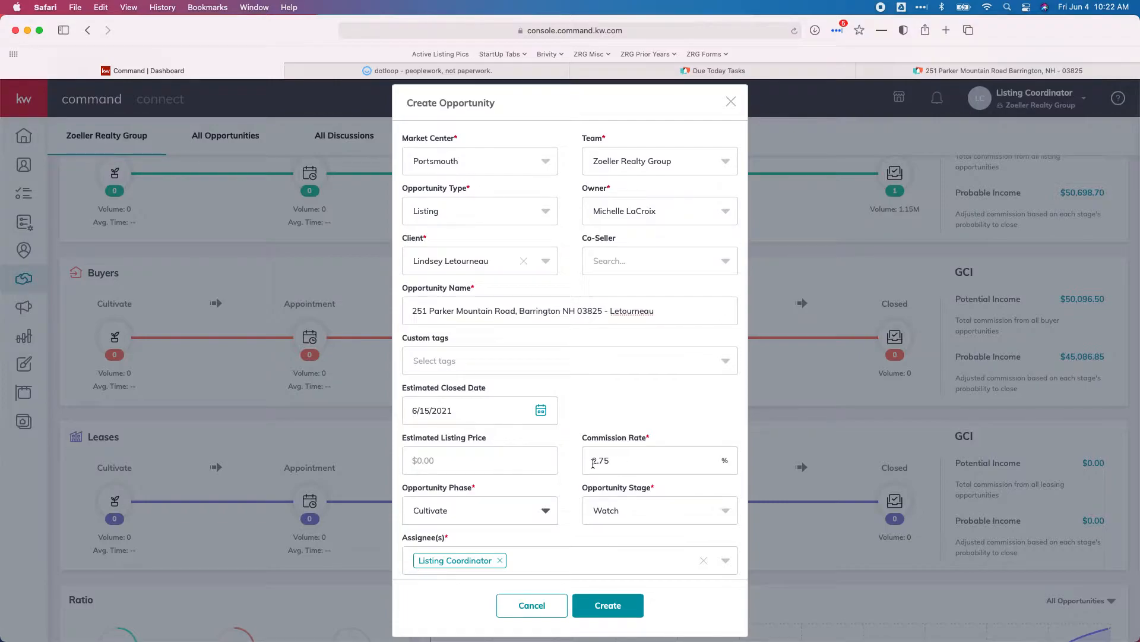
pyautogui.scroll(-1, 623, 455)
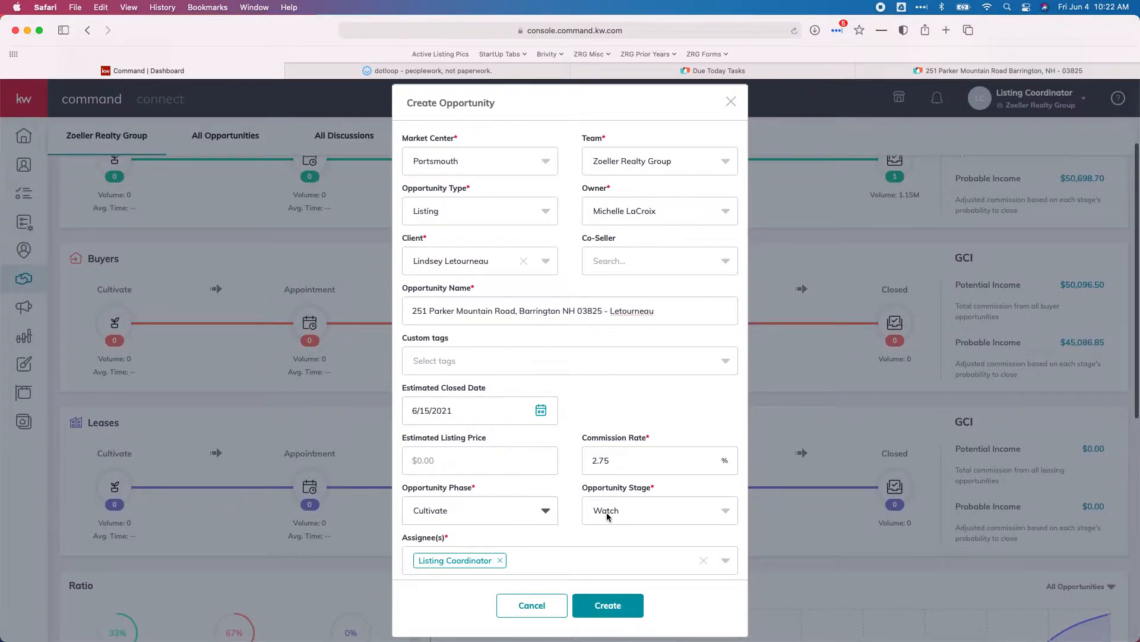
# - Set the opportunity phase to Active and the stage to Active Listing
pyautogui.click(538, 512)
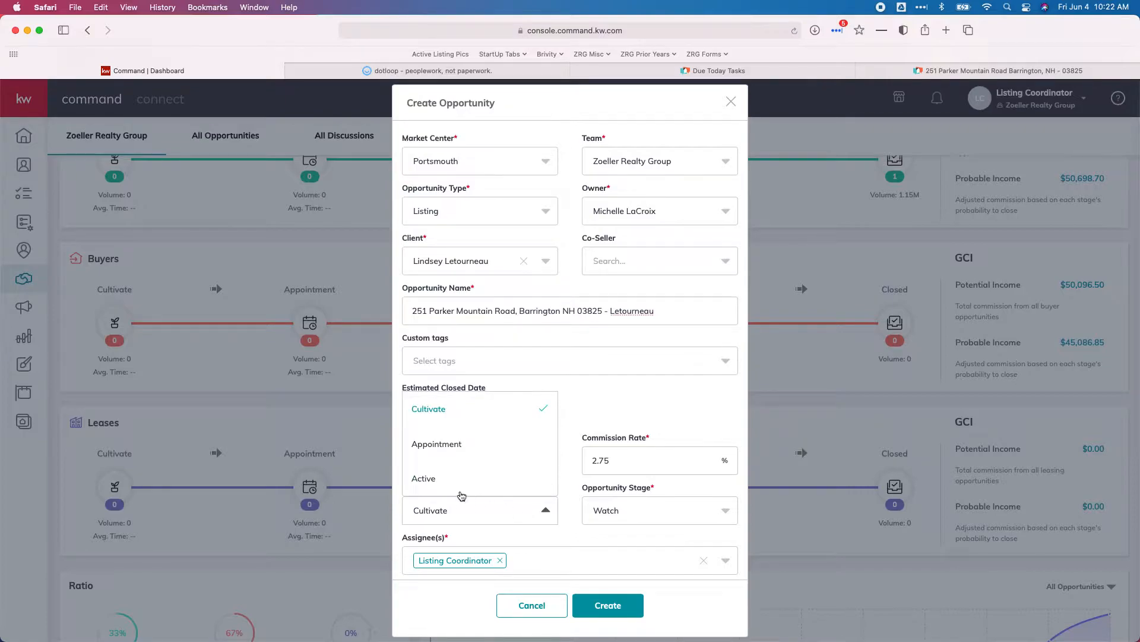
pyautogui.click(462, 484)
pyautogui.click(639, 509)
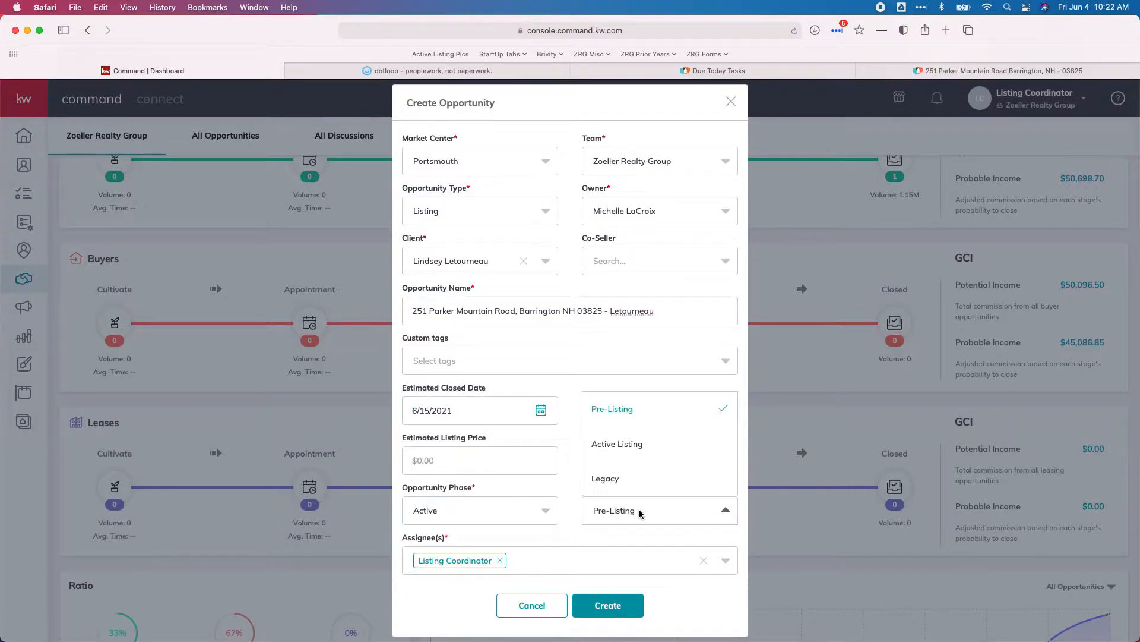
pyautogui.click(622, 446)
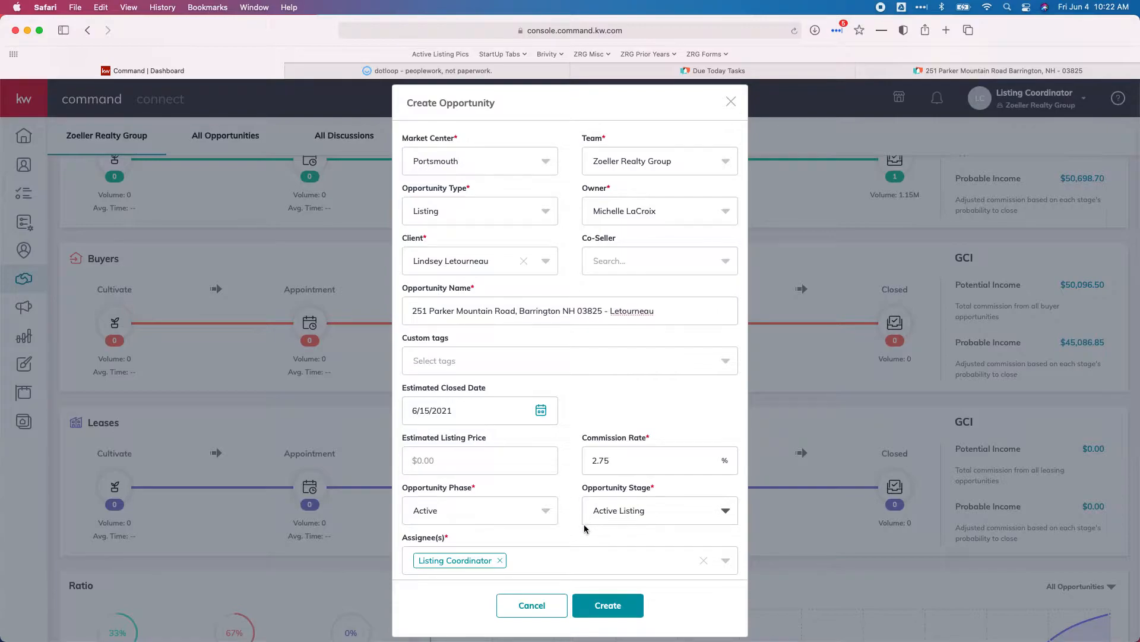
# - Add Transaction Coordinator as an additional assignee
pyautogui.scroll(-1, 591, 529)
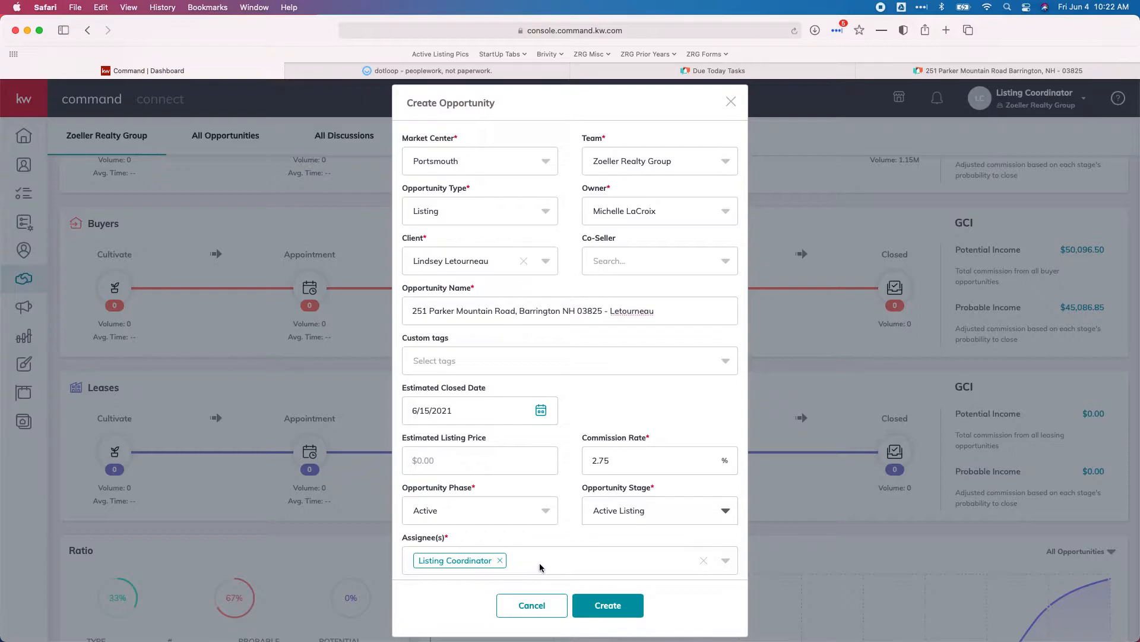
pyautogui.click(561, 562)
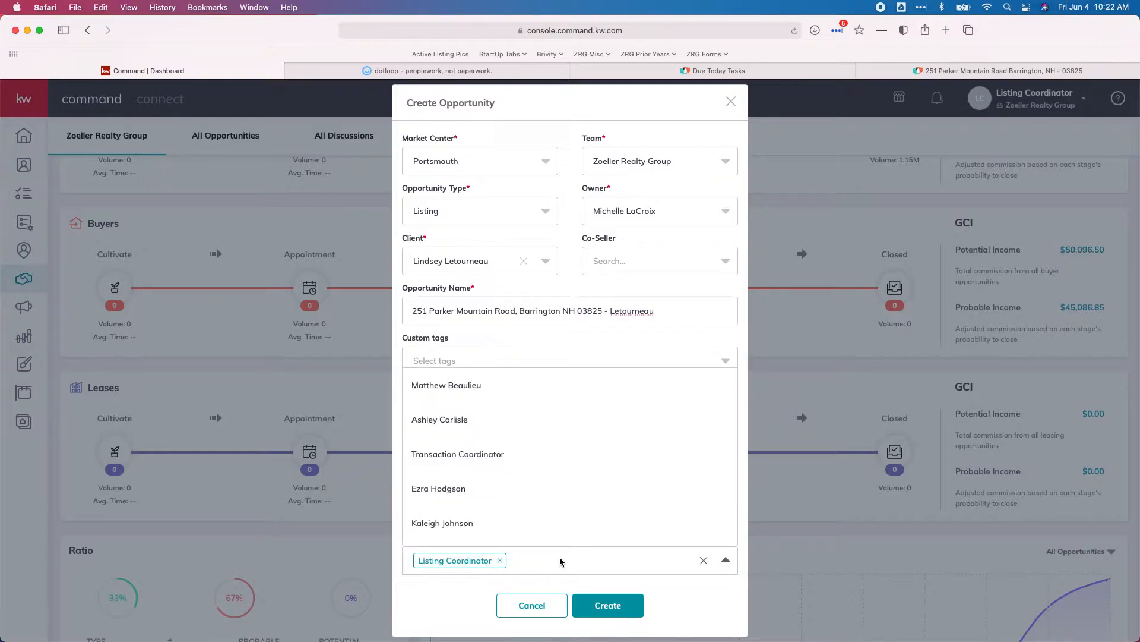
pyautogui.click(463, 457)
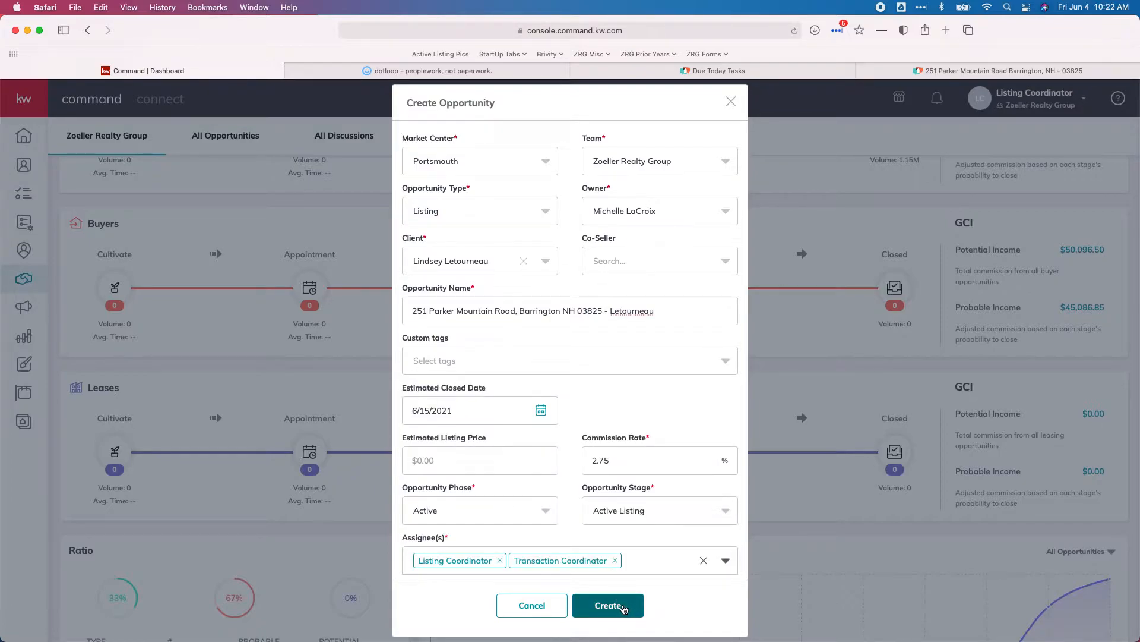
# - Create the listing opportunity and start editing its General Information
pyautogui.click(609, 606)
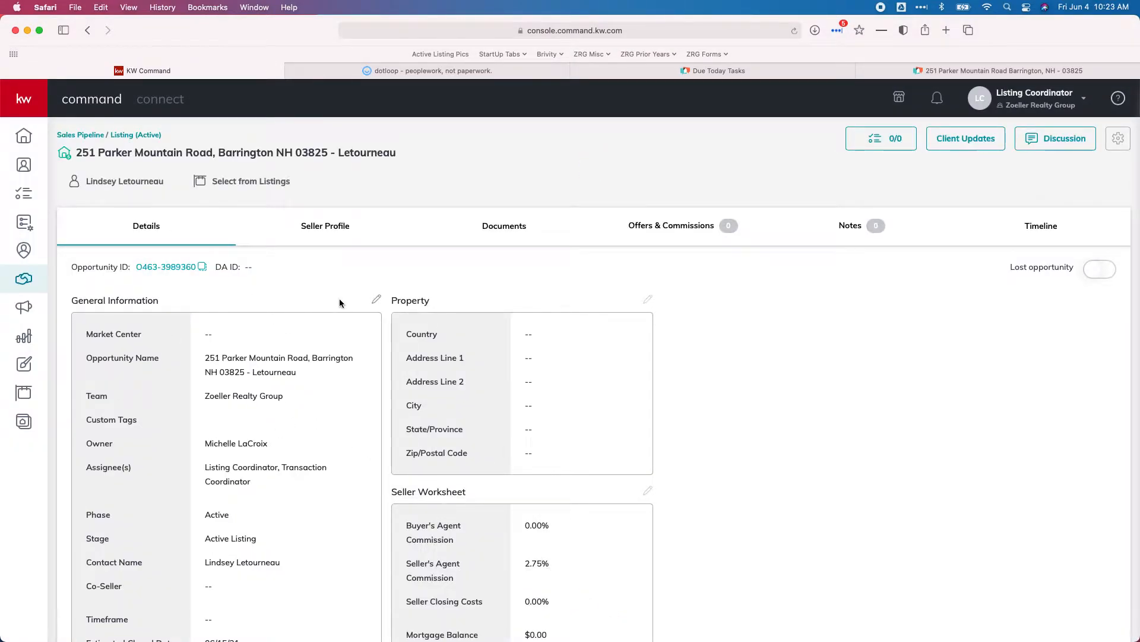
pyautogui.click(376, 300)
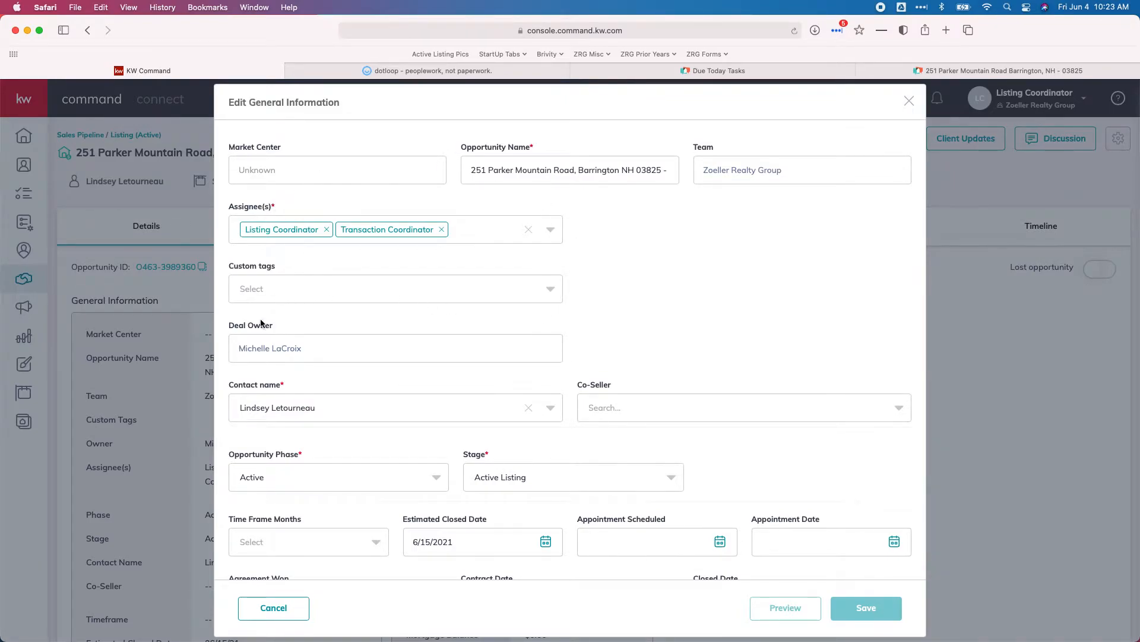
pyautogui.scroll(-5, 556, 288)
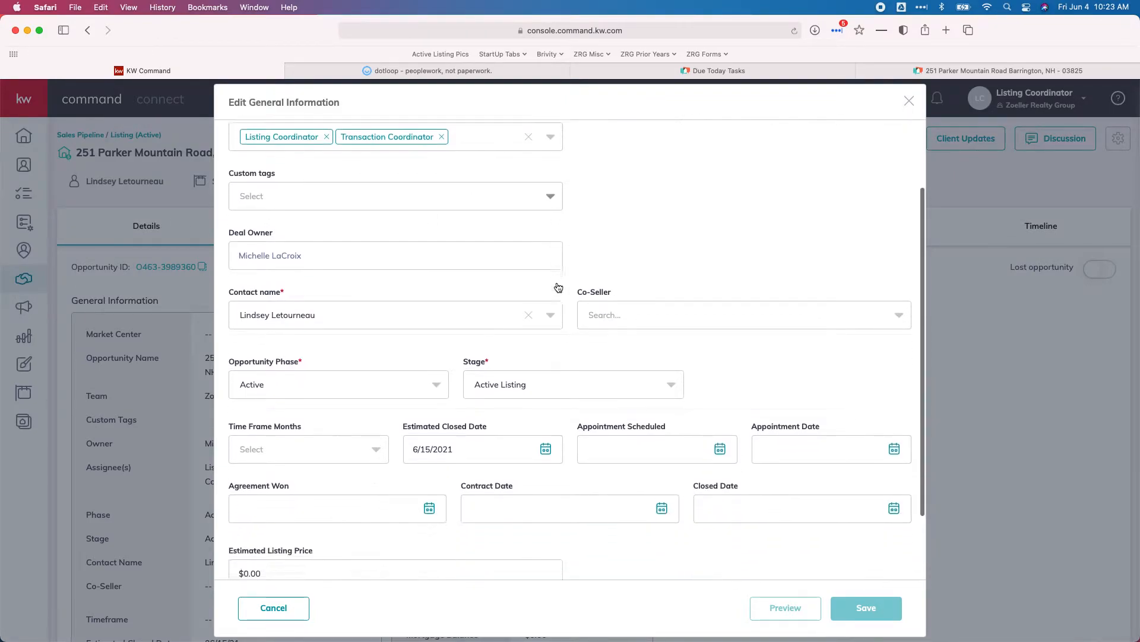
pyautogui.scroll(-2, 558, 287)
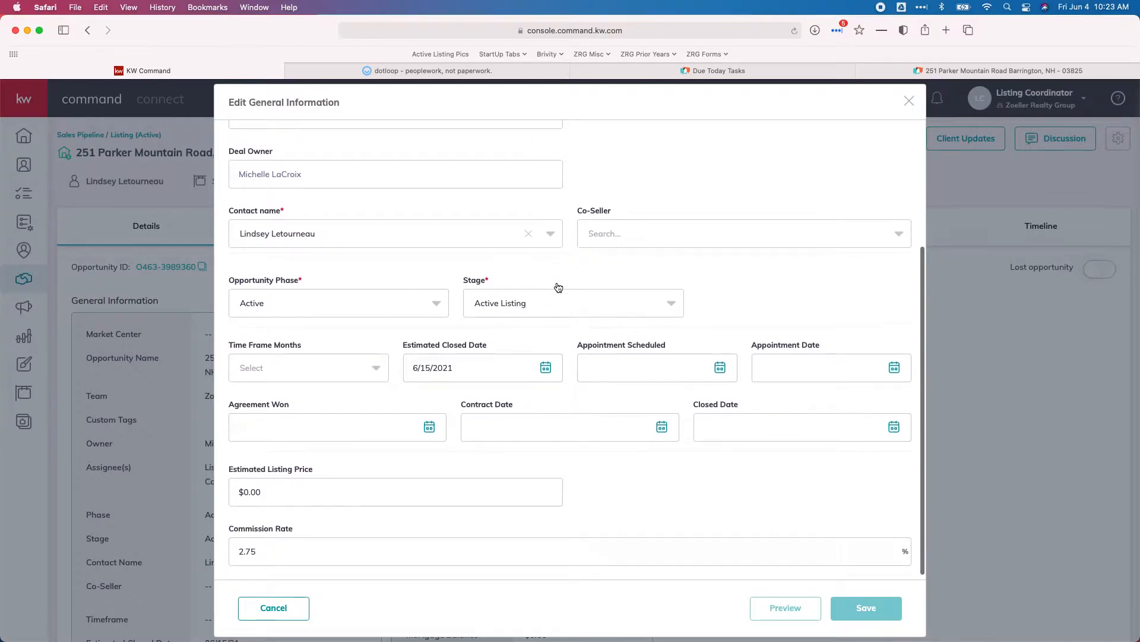
# - Set the opportunity phase to Under Contract, then go to the dotloop transaction for the dates
pyautogui.click(322, 297)
pyautogui.click(286, 414)
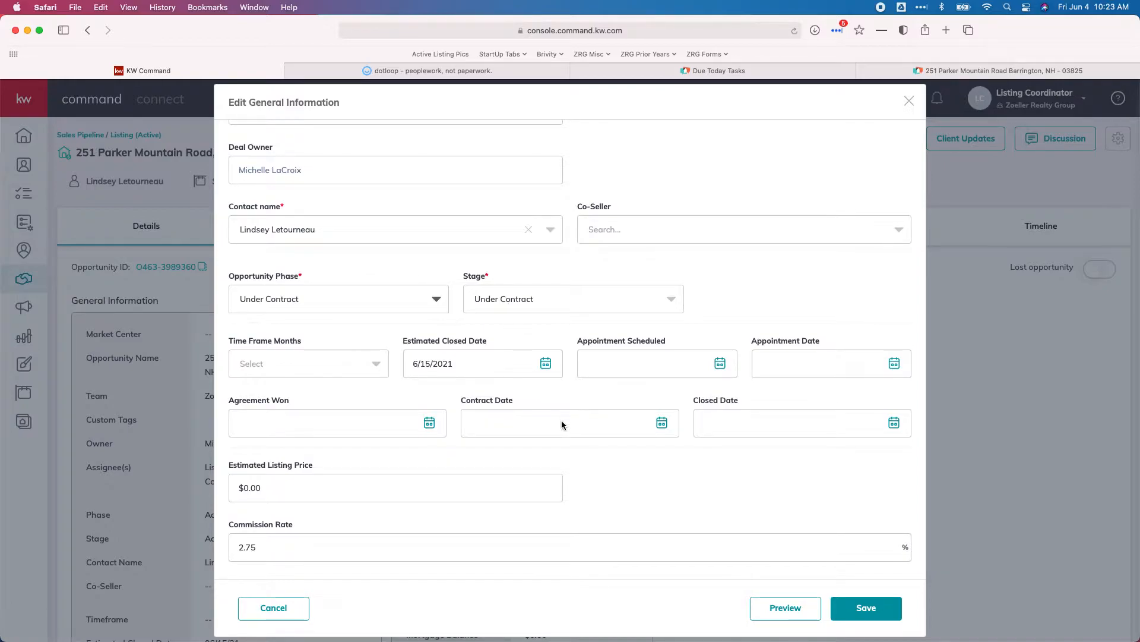
pyautogui.click(378, 73)
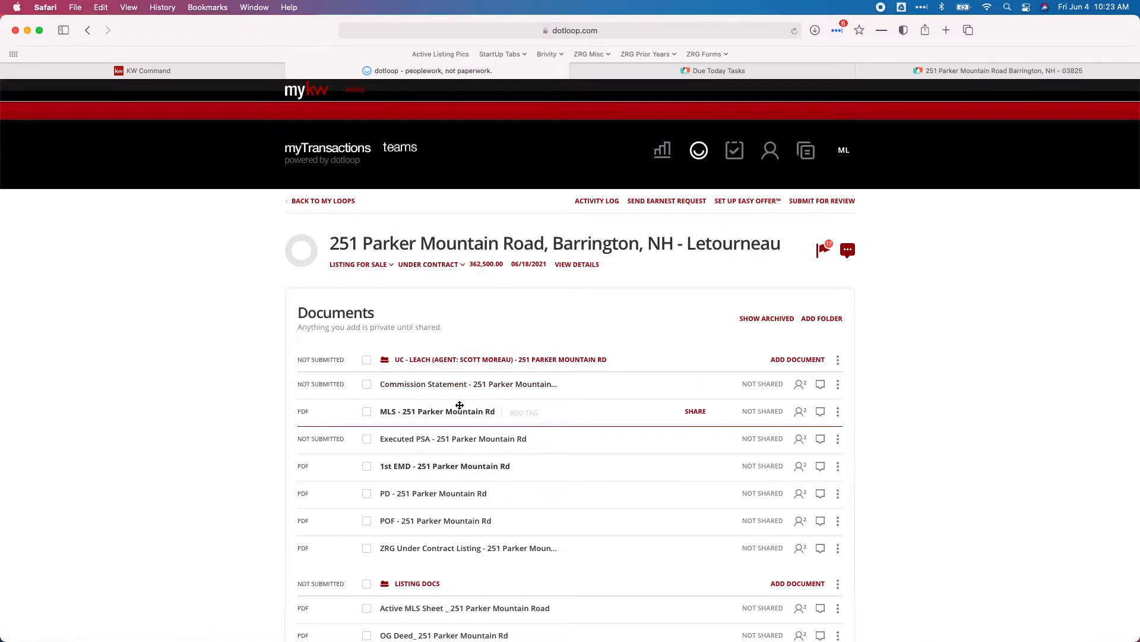
# - Using the Executed PSA, set contract date 5/17/2021 and closed date 6/15/2021, then save
pyautogui.click(444, 440)
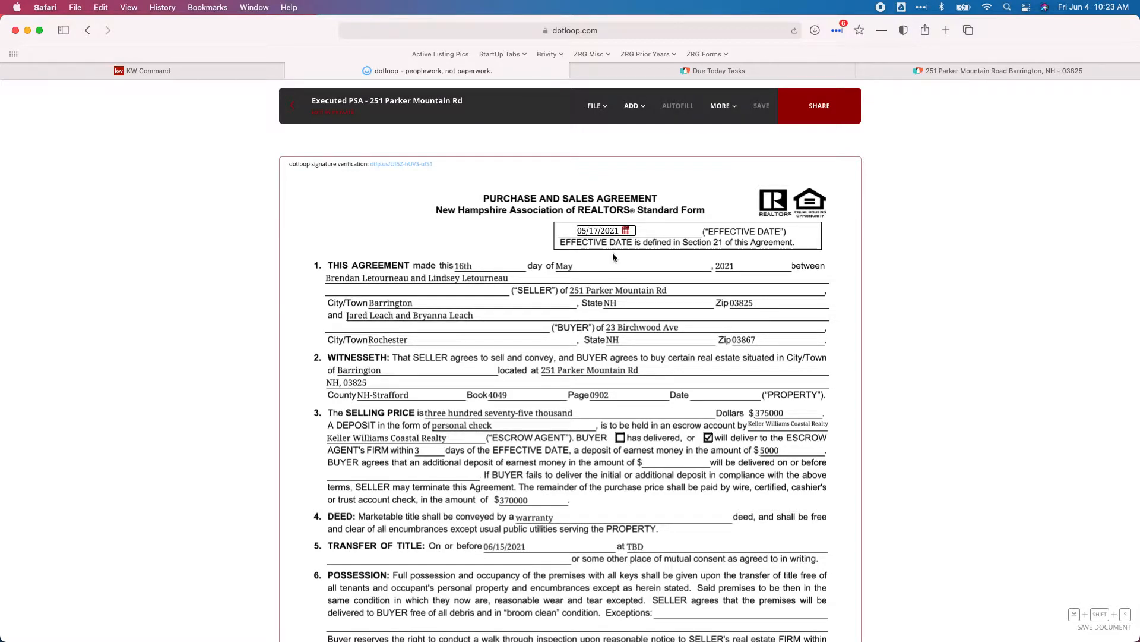
pyautogui.click(195, 73)
pyautogui.click(577, 427)
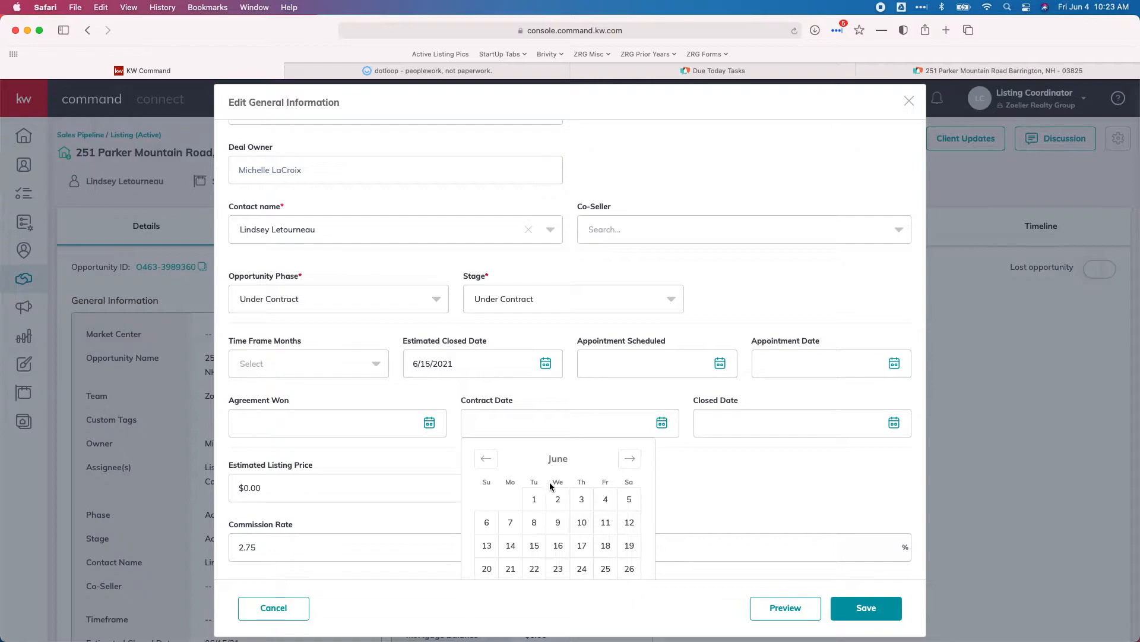
pyautogui.click(486, 458)
pyautogui.scroll(-2, 594, 491)
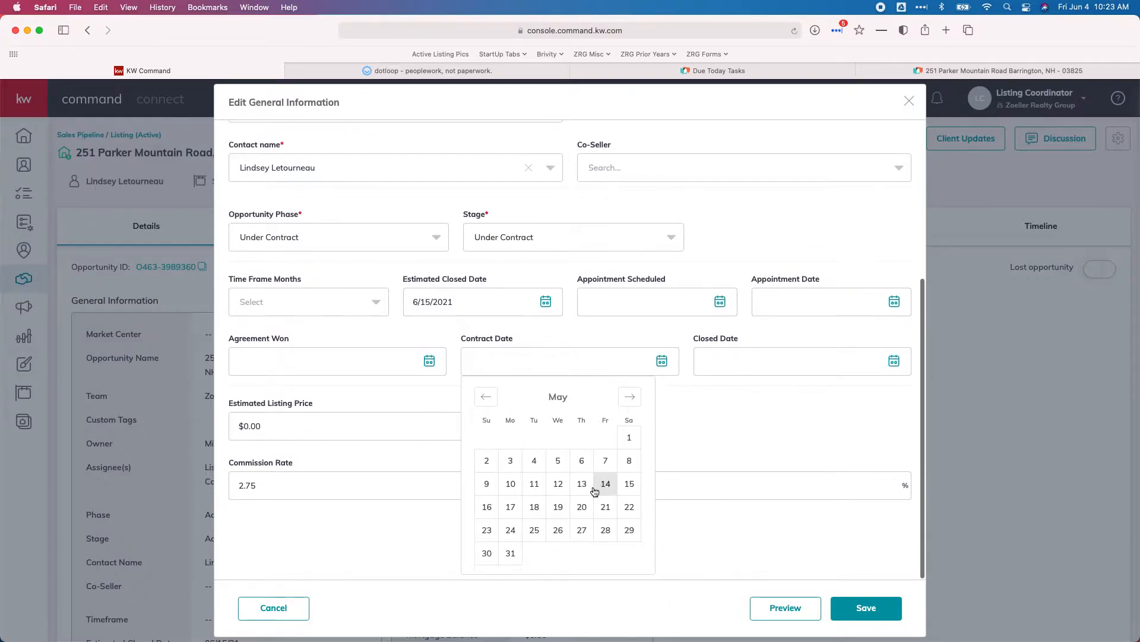
pyautogui.click(510, 507)
pyautogui.click(741, 423)
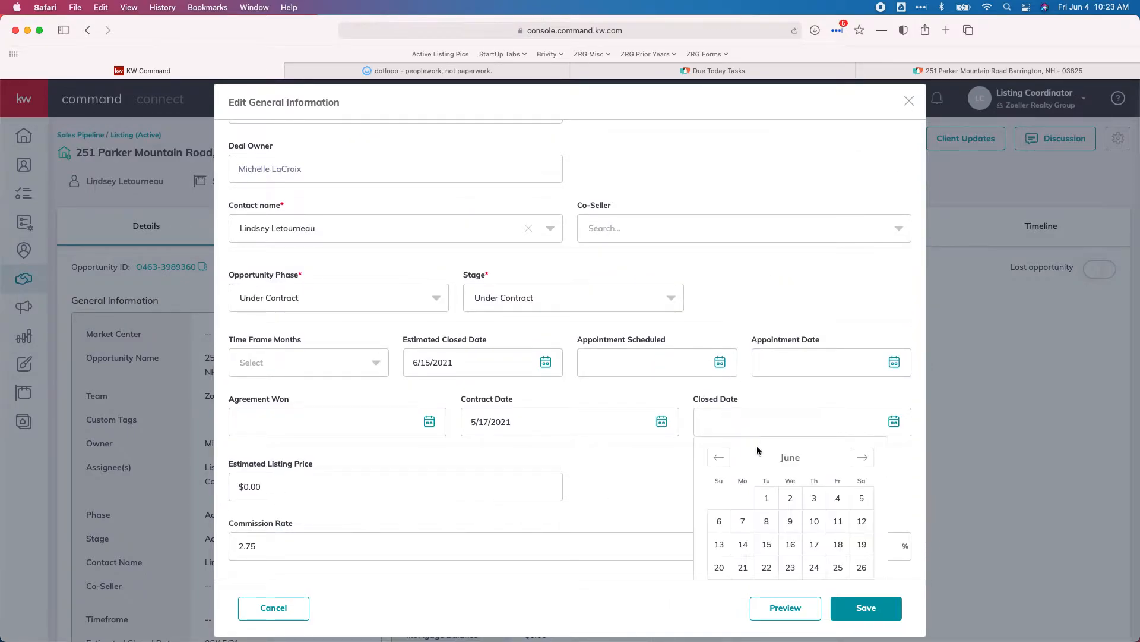
pyautogui.click(768, 545)
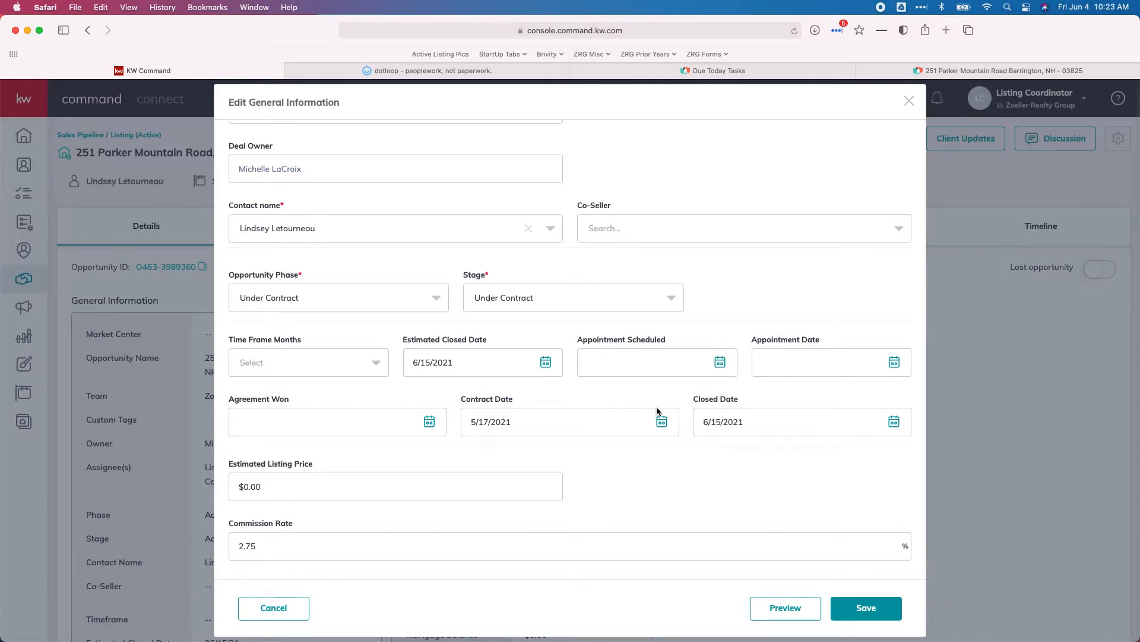
pyautogui.scroll(-2, 673, 426)
pyautogui.click(867, 612)
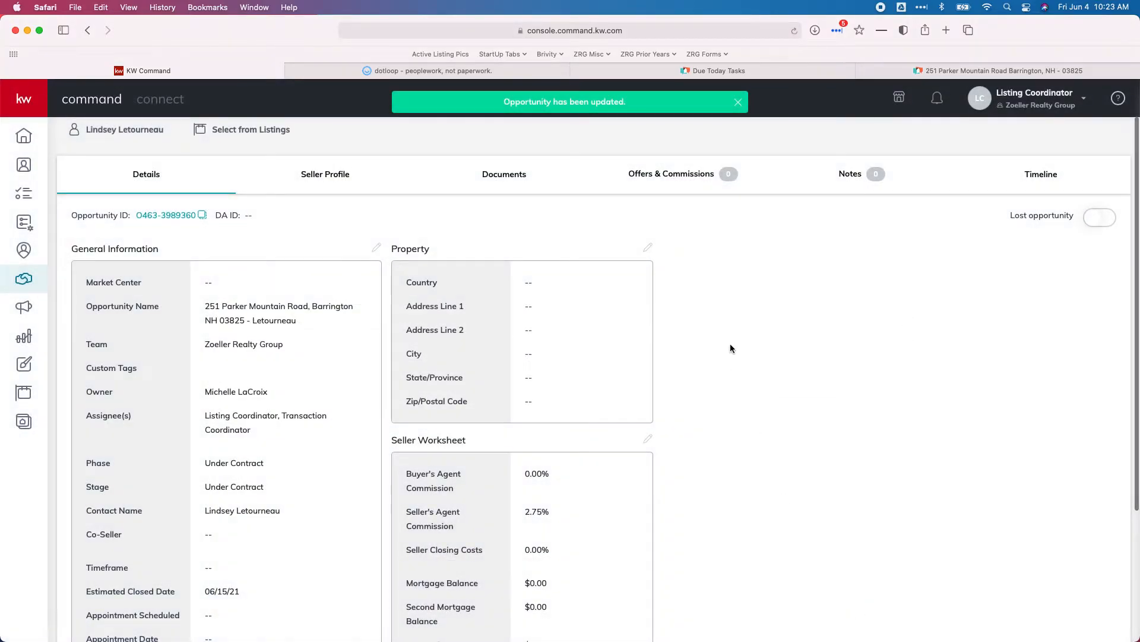
pyautogui.click(648, 247)
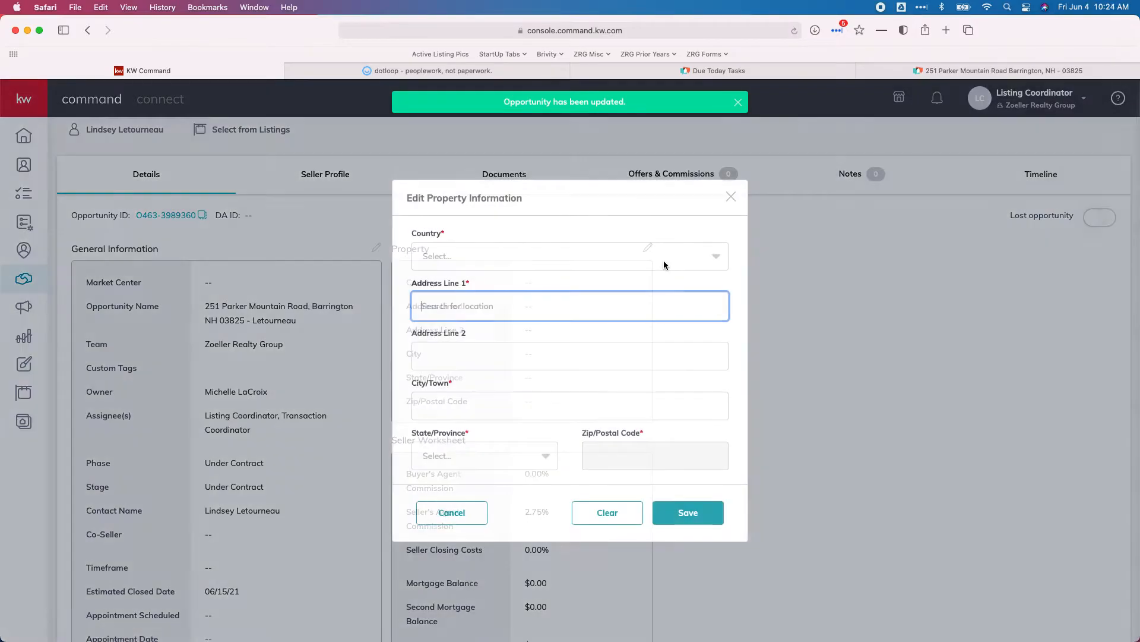
pyautogui.click(510, 249)
pyautogui.click(502, 282)
pyautogui.click(468, 299)
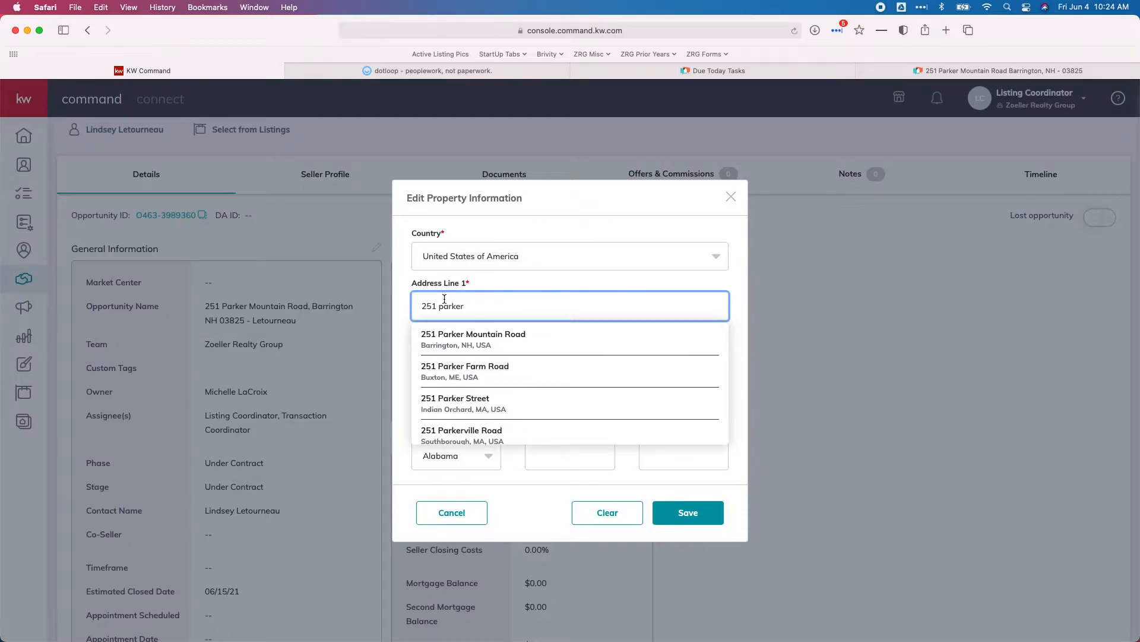
pyautogui.click(509, 339)
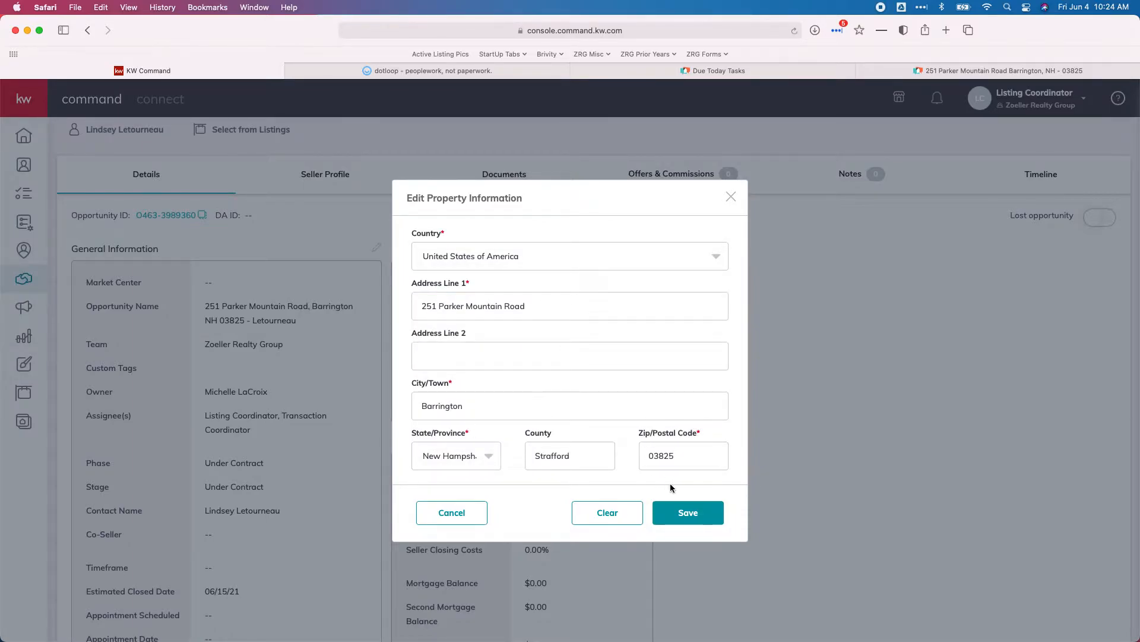
pyautogui.click(674, 516)
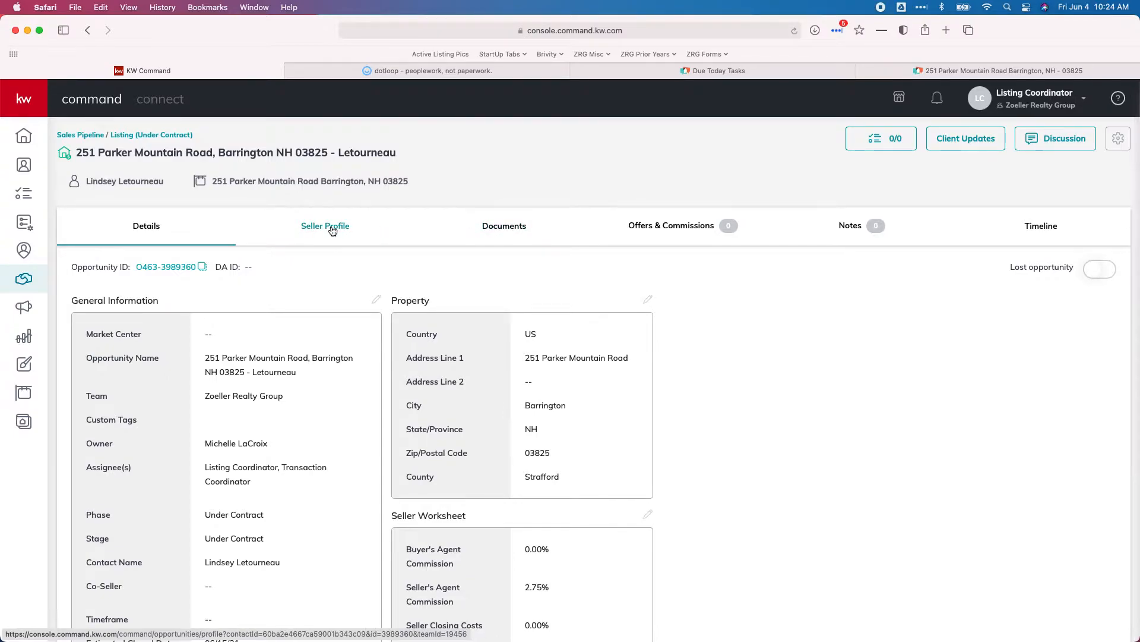
# - Apply the New Hampshire Listing Checklist in Documents and review its 31 required items before returning to dotloop
pyautogui.click(492, 231)
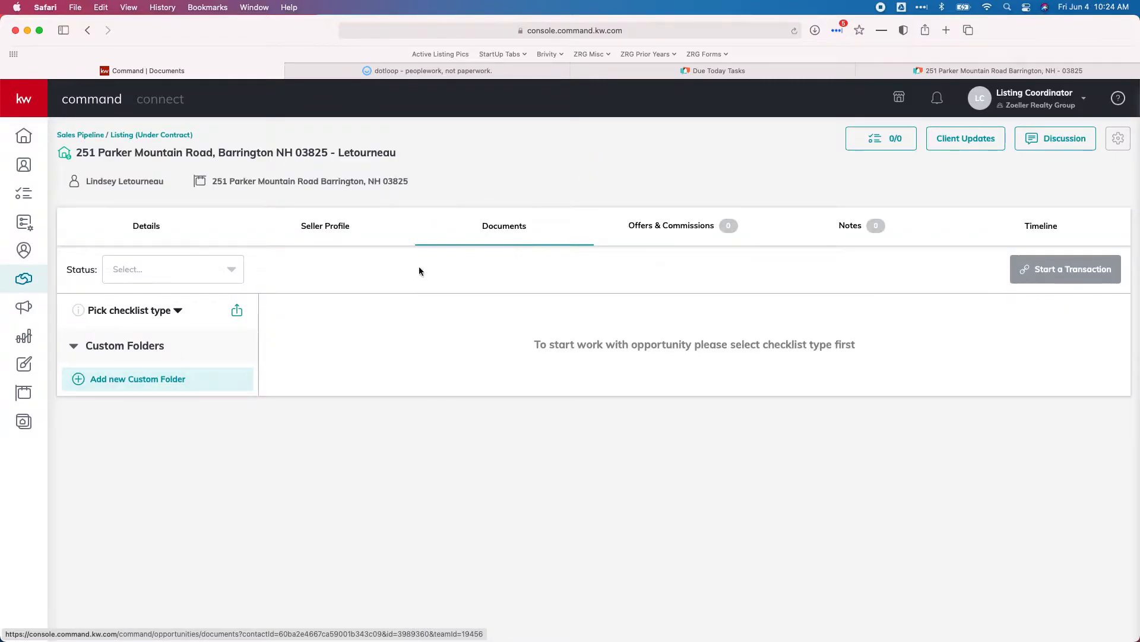
pyautogui.click(171, 312)
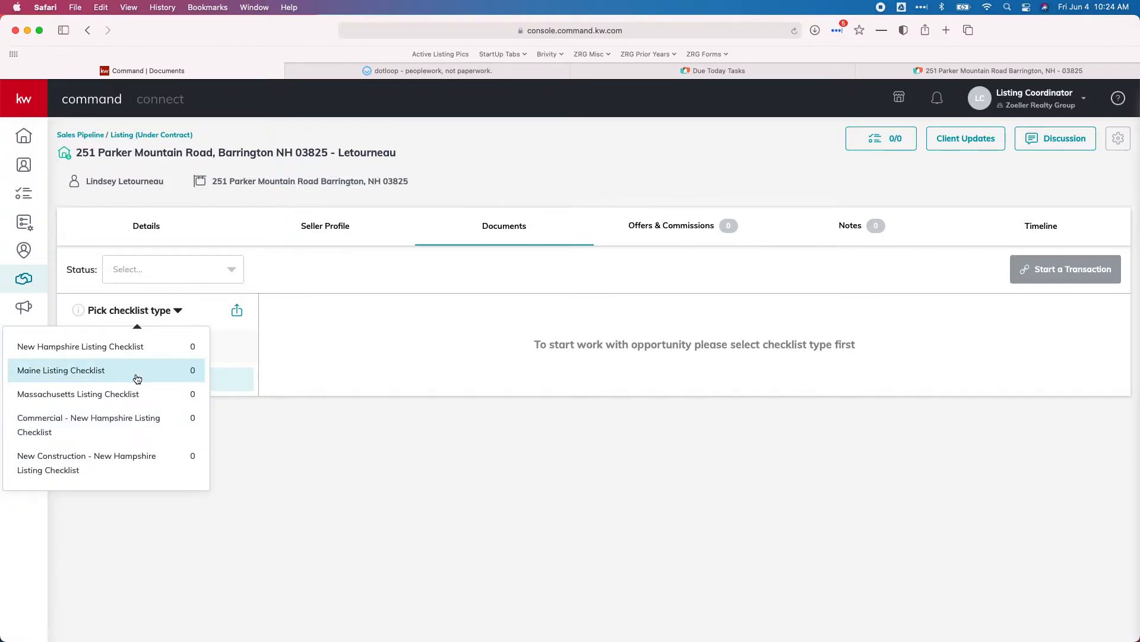
pyautogui.click(97, 352)
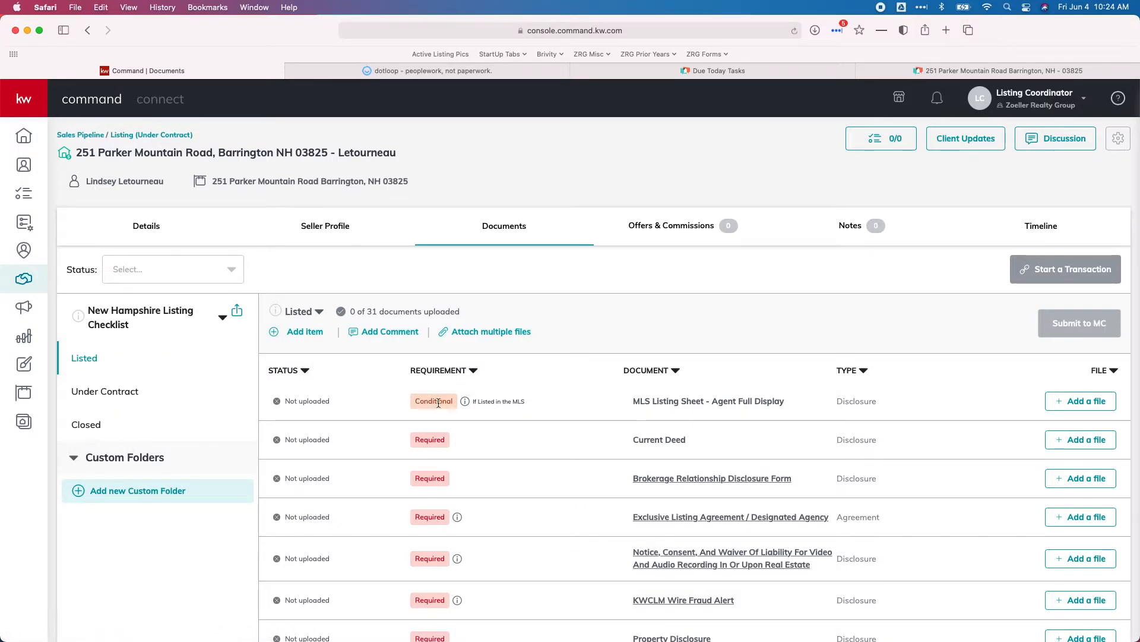
pyautogui.scroll(-5, 472, 425)
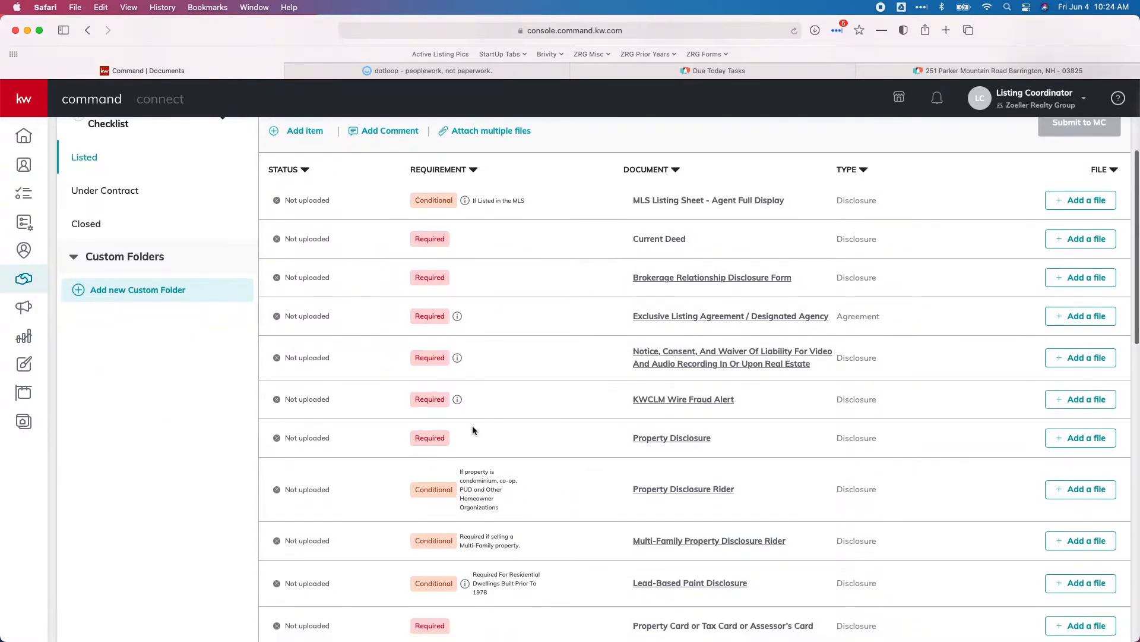
pyautogui.scroll(-1, 473, 429)
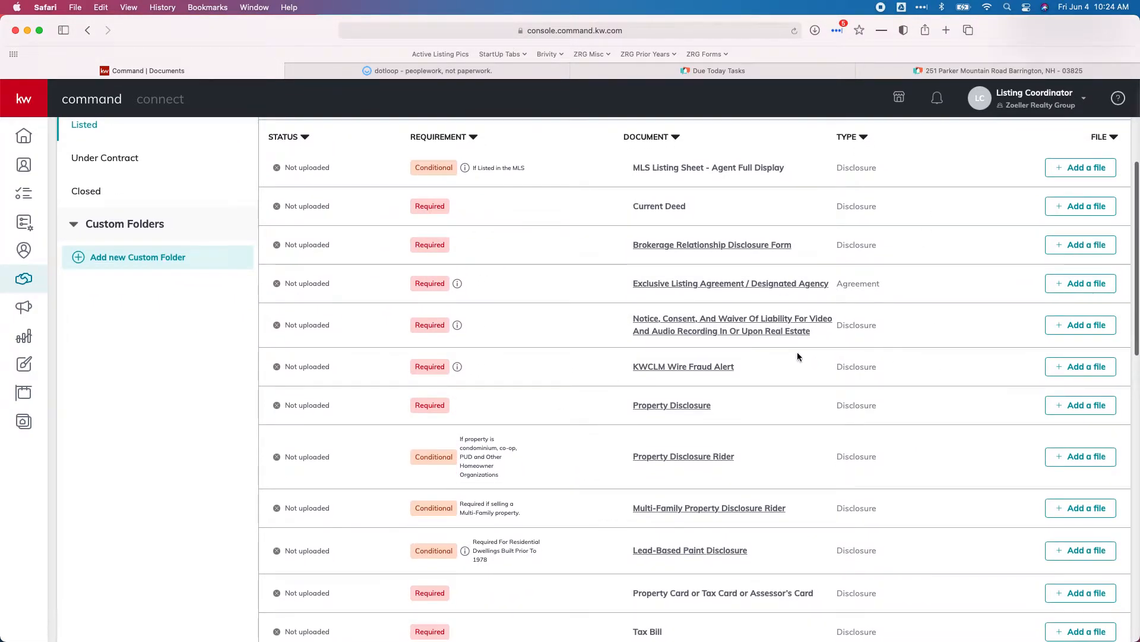
pyautogui.scroll(6, 797, 356)
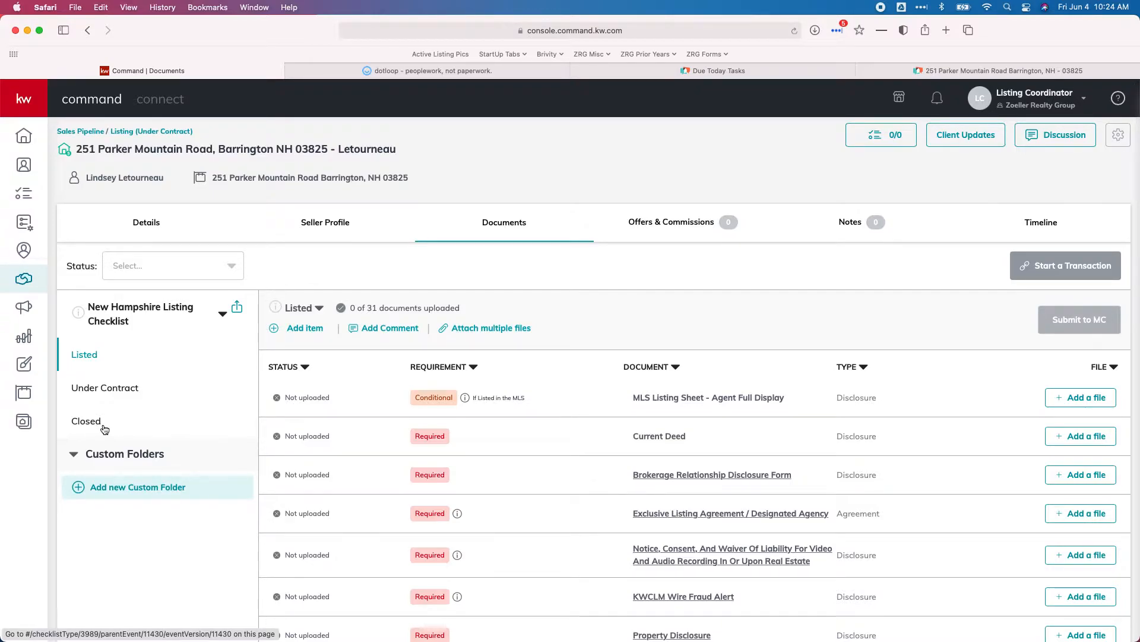
pyautogui.click(424, 71)
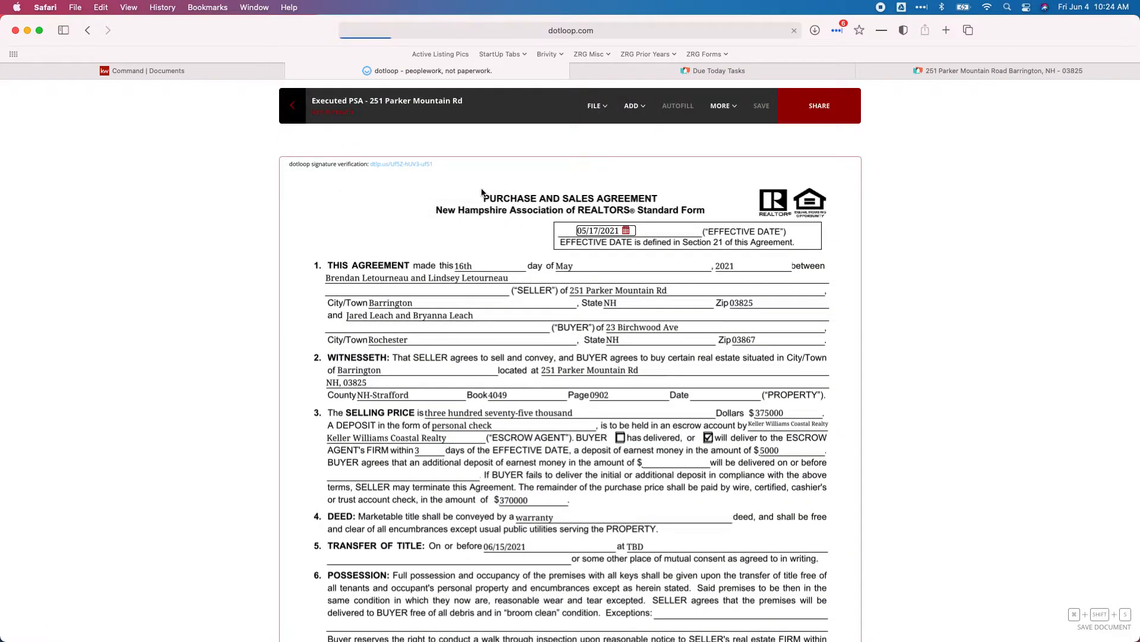
pyautogui.scroll(-3, 502, 219)
pyautogui.scroll(-5, 502, 220)
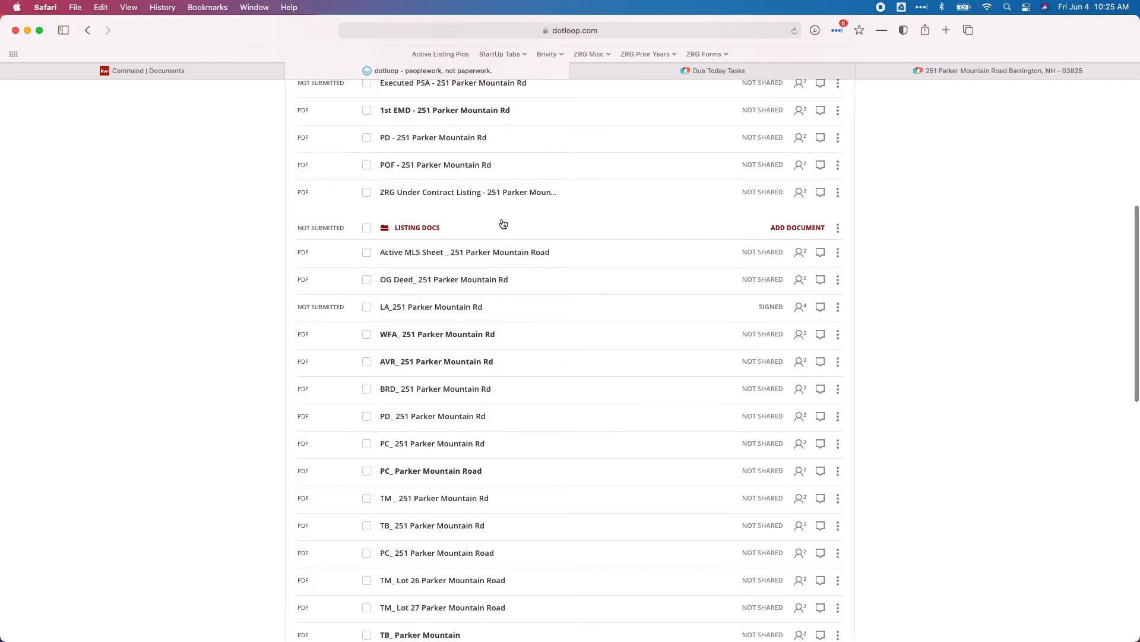
pyautogui.scroll(-1, 503, 224)
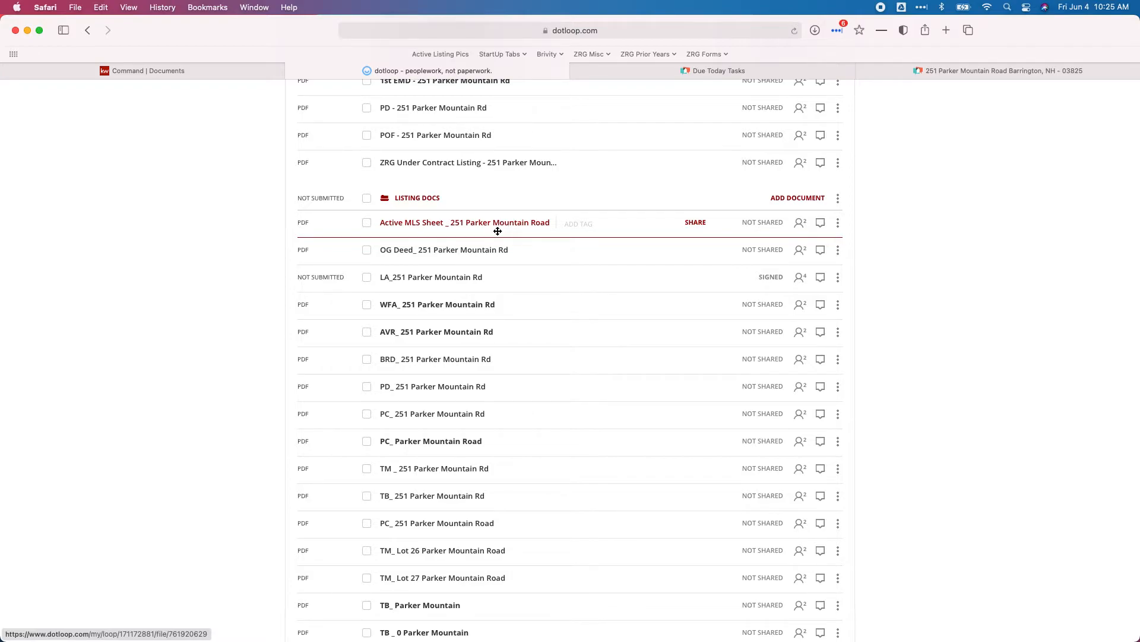
pyautogui.scroll(-4, 509, 348)
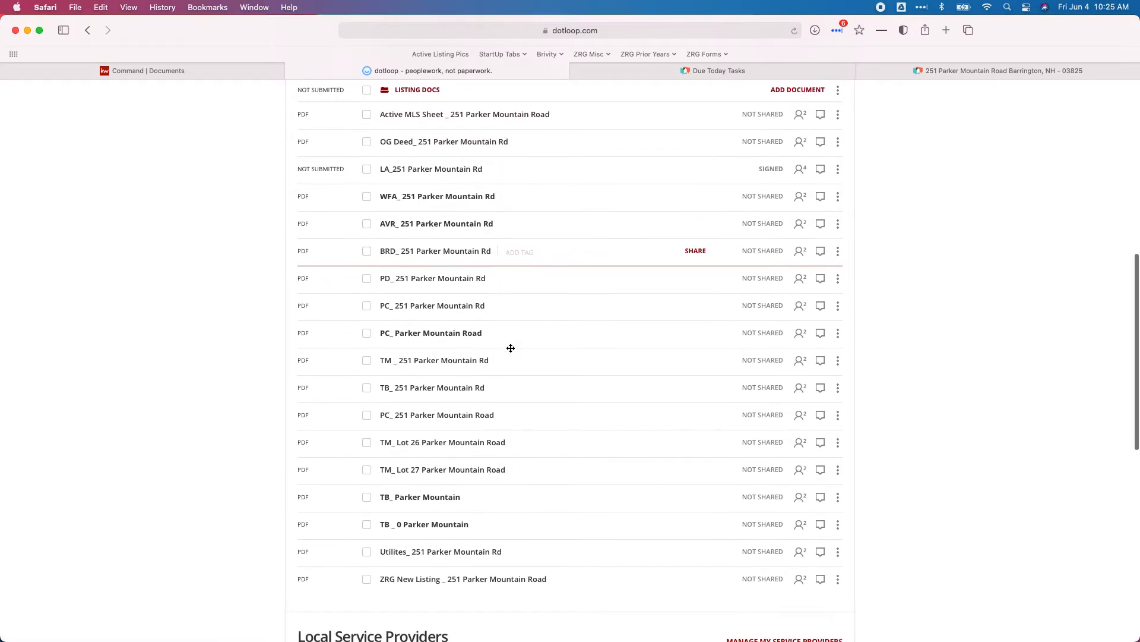
pyautogui.moveTo(431, 416); pyautogui.dragTo(430, 475)
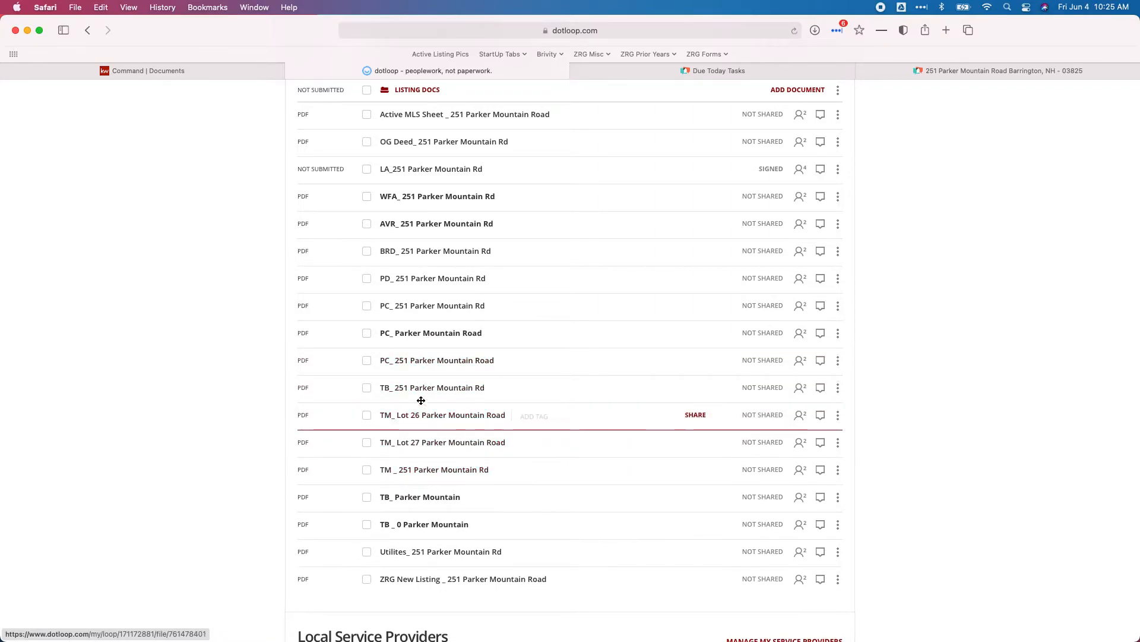
pyautogui.moveTo(413, 387); pyautogui.dragTo(423, 528)
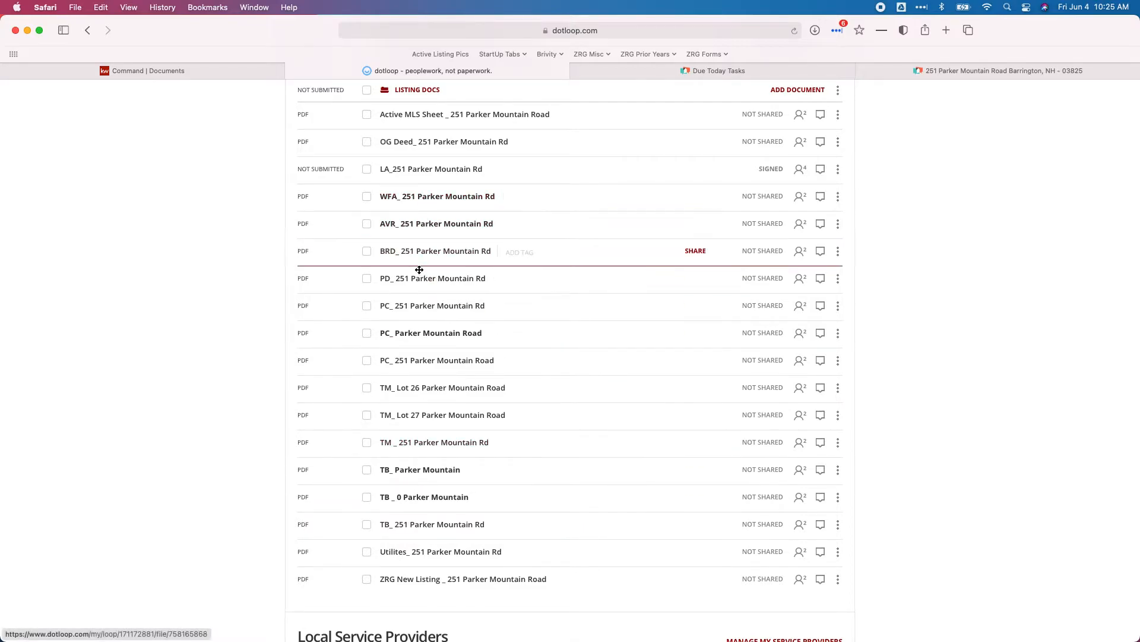
pyautogui.scroll(5, 399, 364)
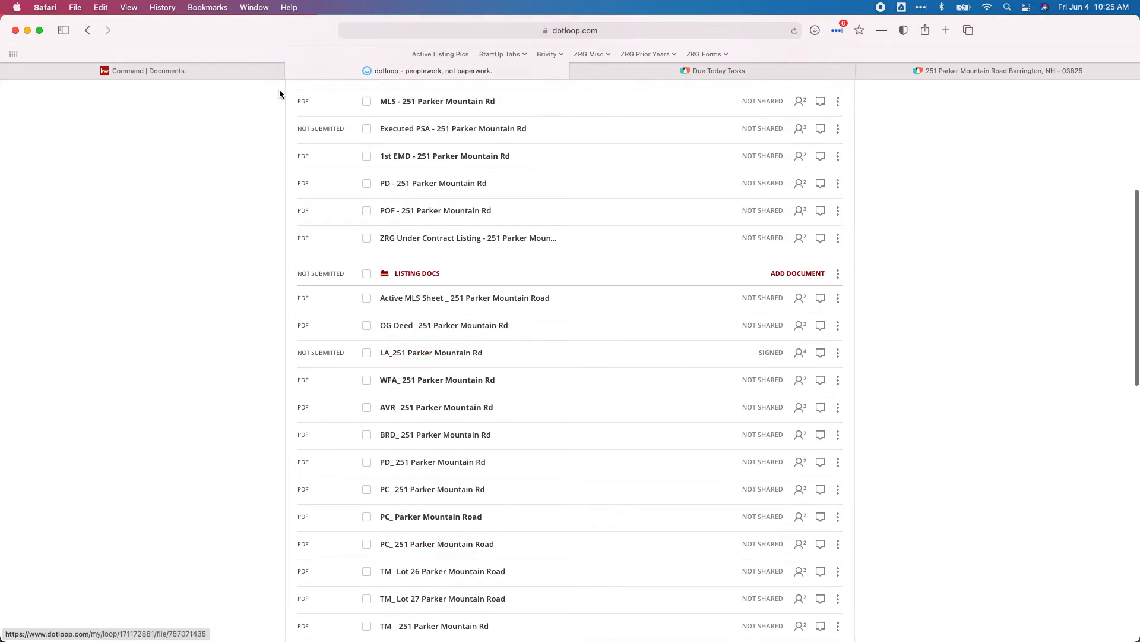
pyautogui.moveTo(207, 75)
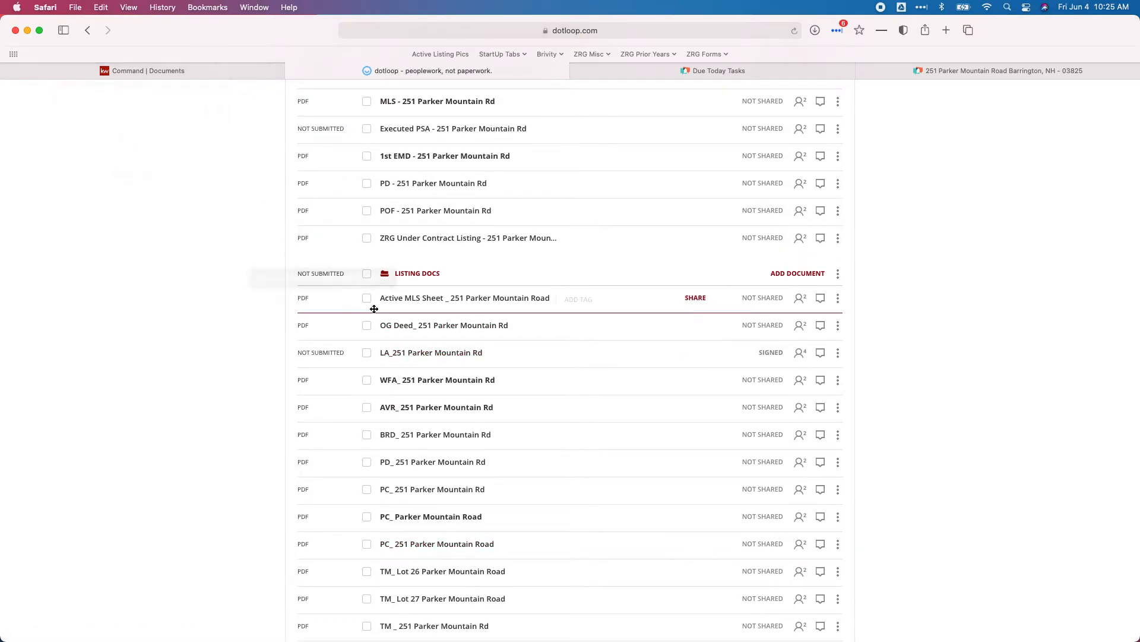
pyautogui.click(142, 70)
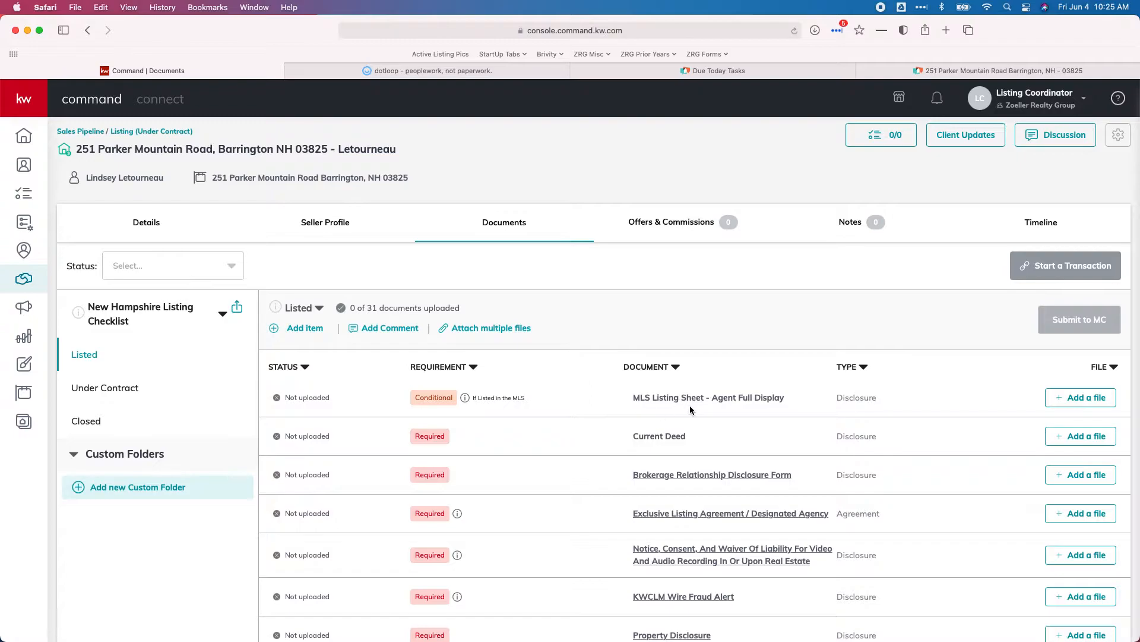
# - Scroll through the checklist's listed document rows, then return to the loop's document list in dotloop
pyautogui.scroll(-5, 692, 409)
pyautogui.scroll(-5, 692, 409)
pyautogui.scroll(-4, 694, 411)
pyautogui.scroll(10, 694, 410)
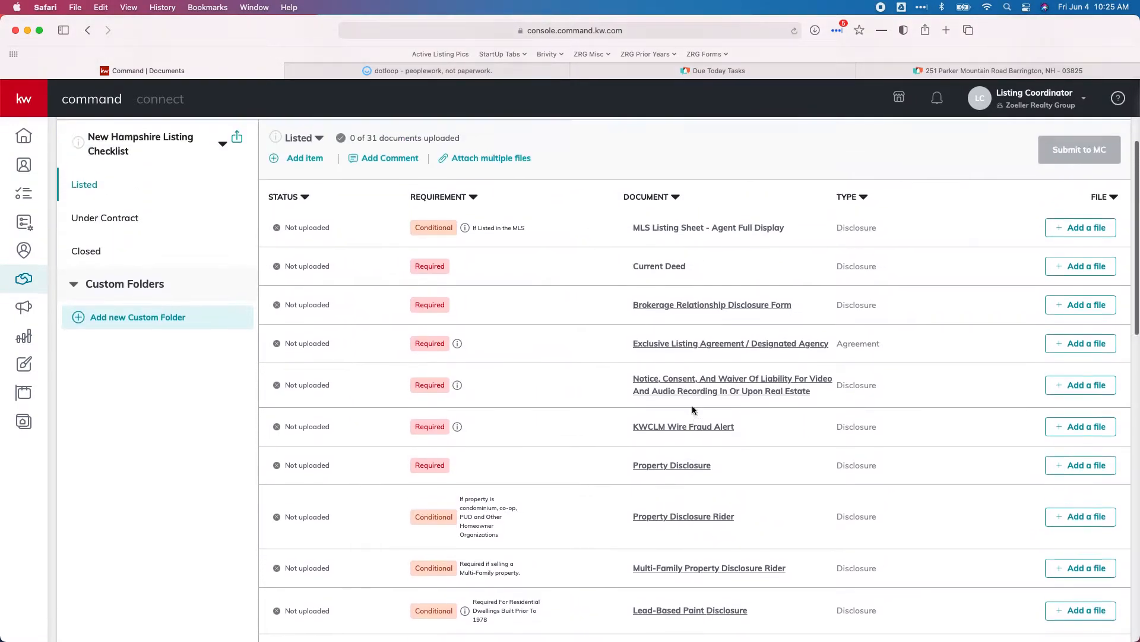
pyautogui.scroll(3, 693, 405)
pyautogui.scroll(-2, 693, 405)
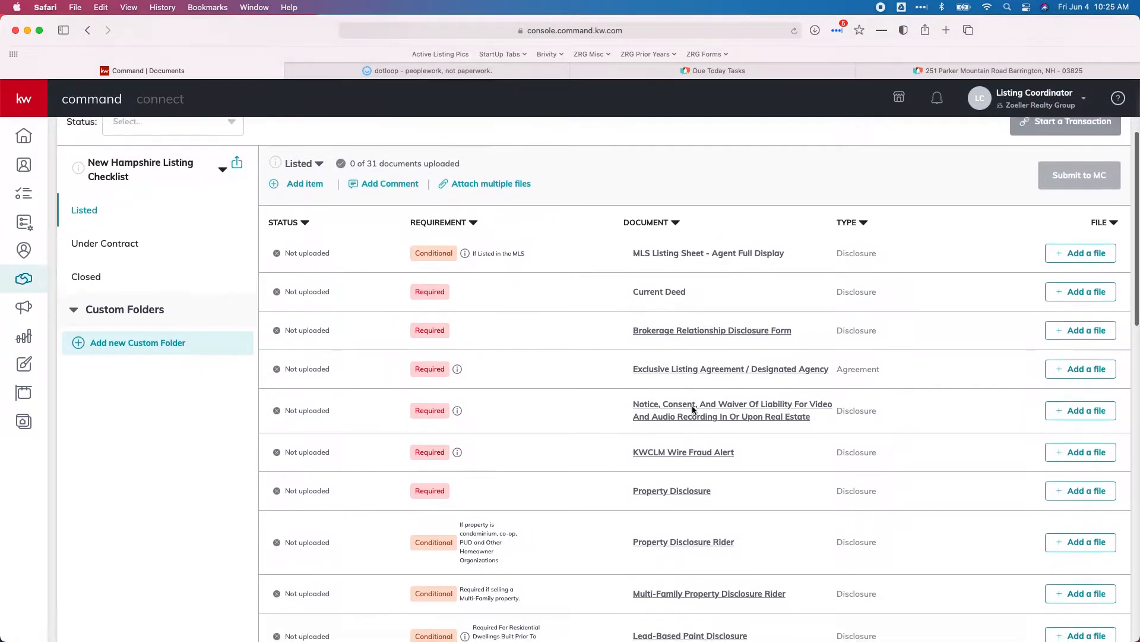
pyautogui.scroll(-1, 693, 406)
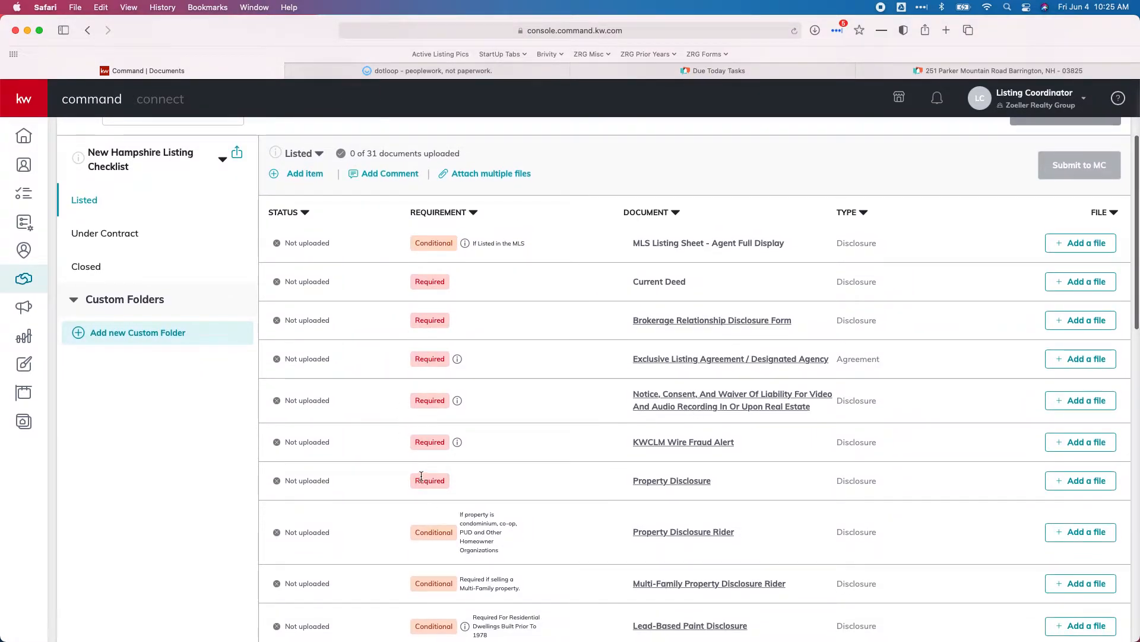
pyautogui.click(404, 71)
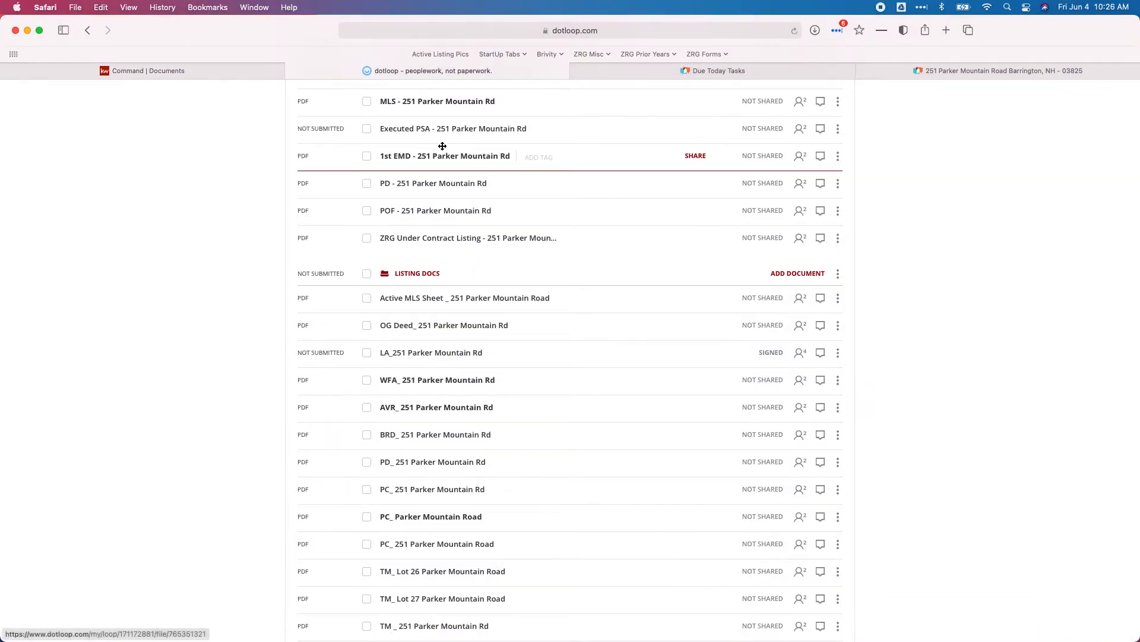
# - Download the Active MLS Sheet, OG Deed and signed LA documents as PDFs
pyautogui.scroll(-2, 772, 258)
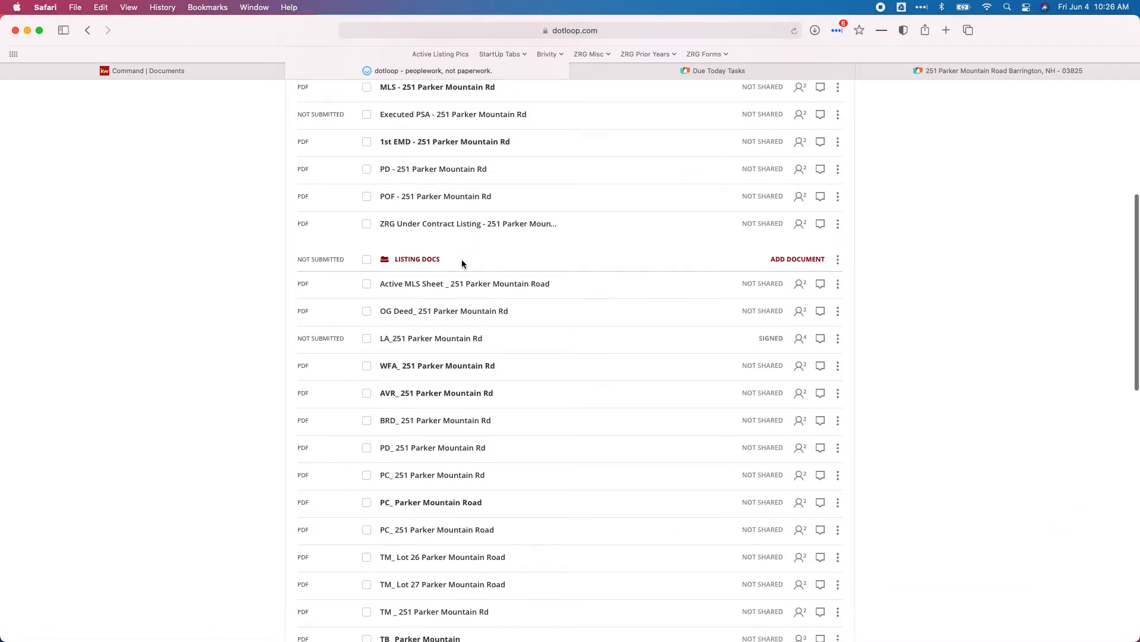
pyautogui.click(837, 269)
pyautogui.click(822, 357)
pyautogui.click(680, 409)
pyautogui.click(837, 300)
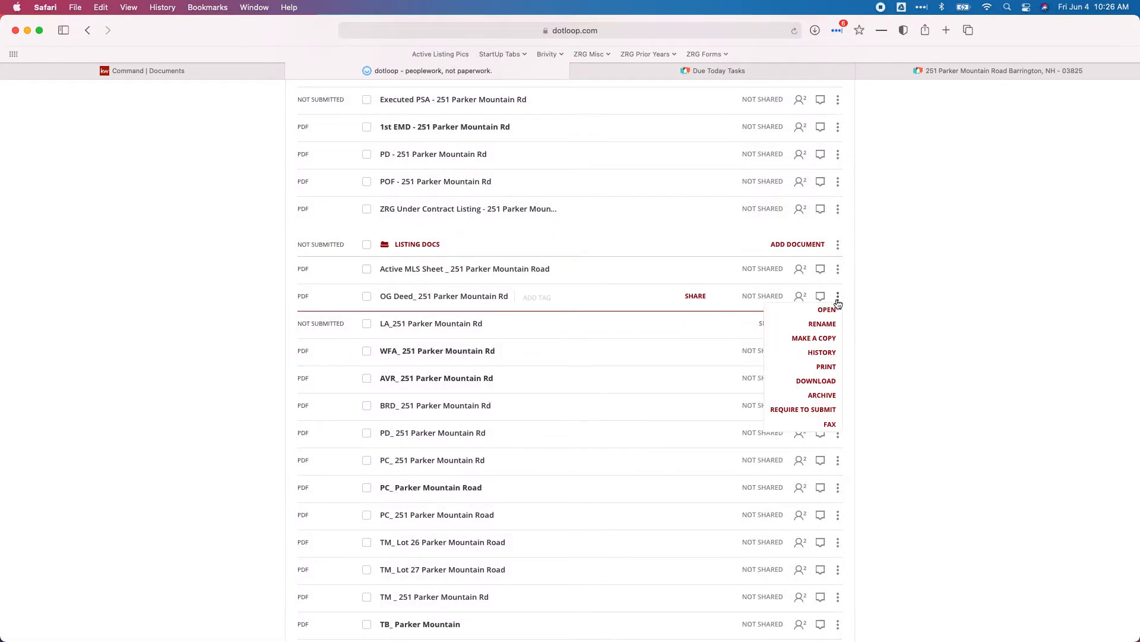
pyautogui.click(816, 374)
pyautogui.click(660, 405)
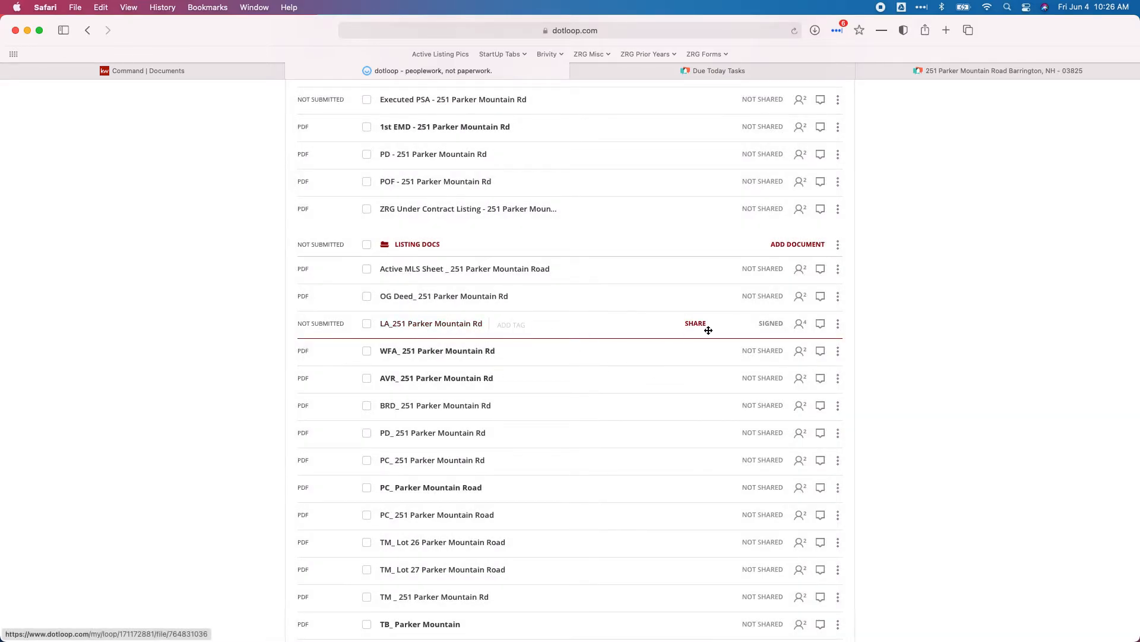
pyautogui.click(837, 324)
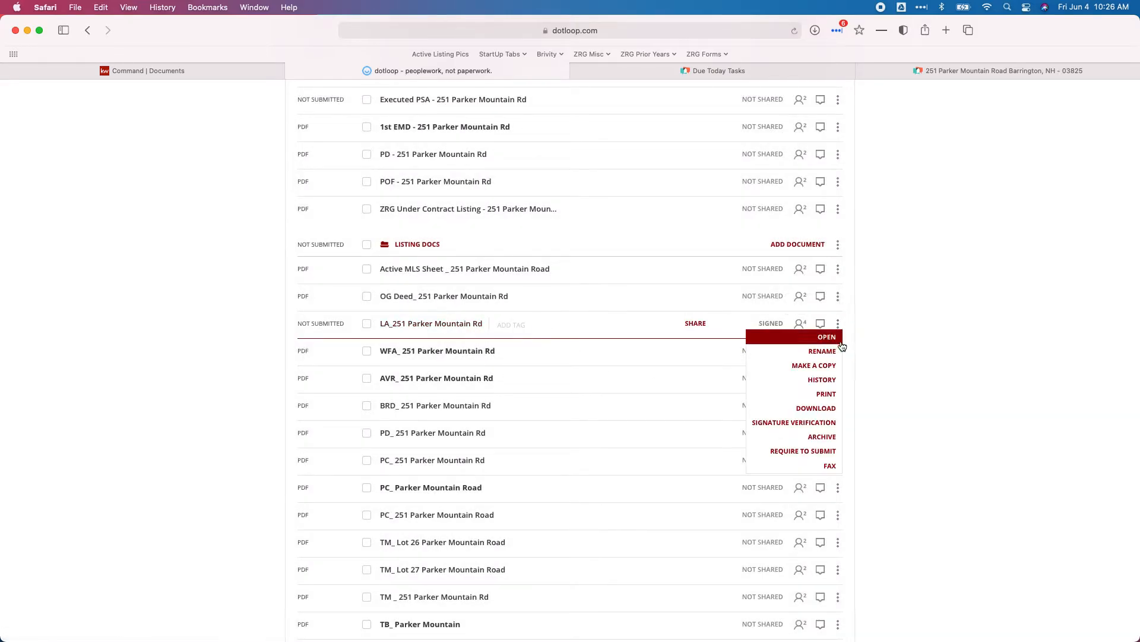
pyautogui.click(821, 411)
pyautogui.click(672, 418)
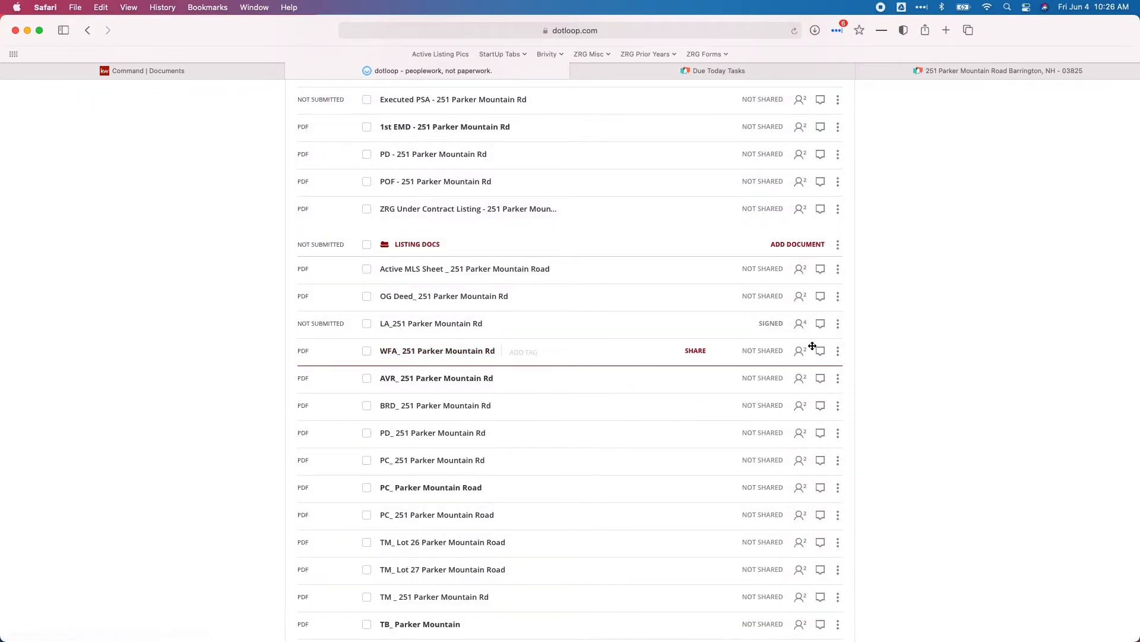
# - Download the WFA, AVR, BRD and PD_ documents as individual PDFs
pyautogui.click(838, 351)
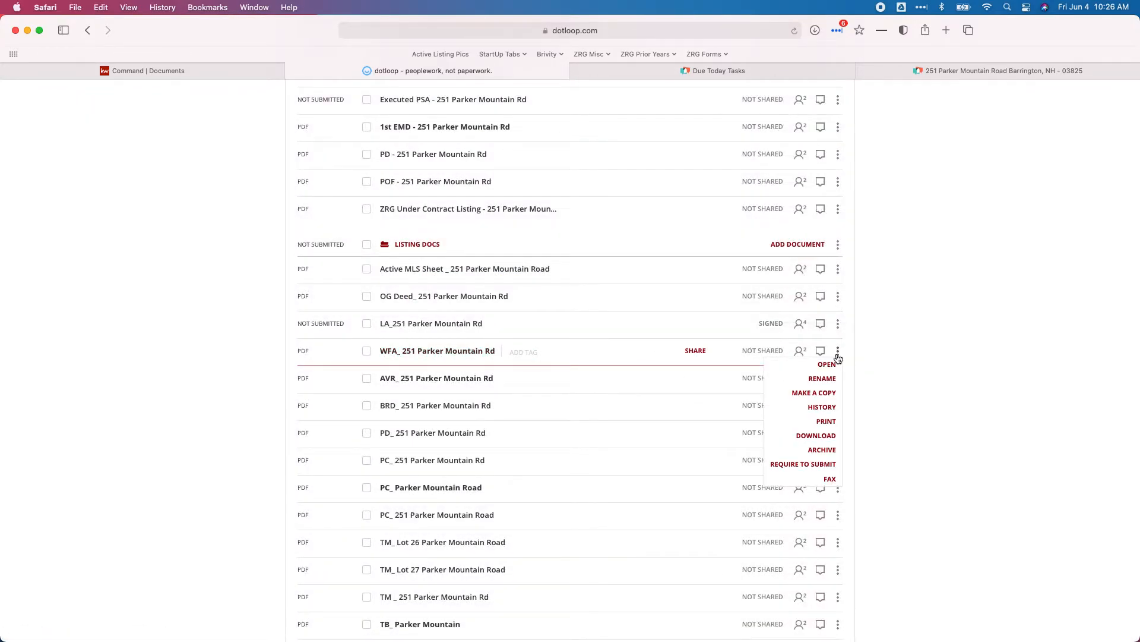
pyautogui.click(821, 434)
pyautogui.click(668, 409)
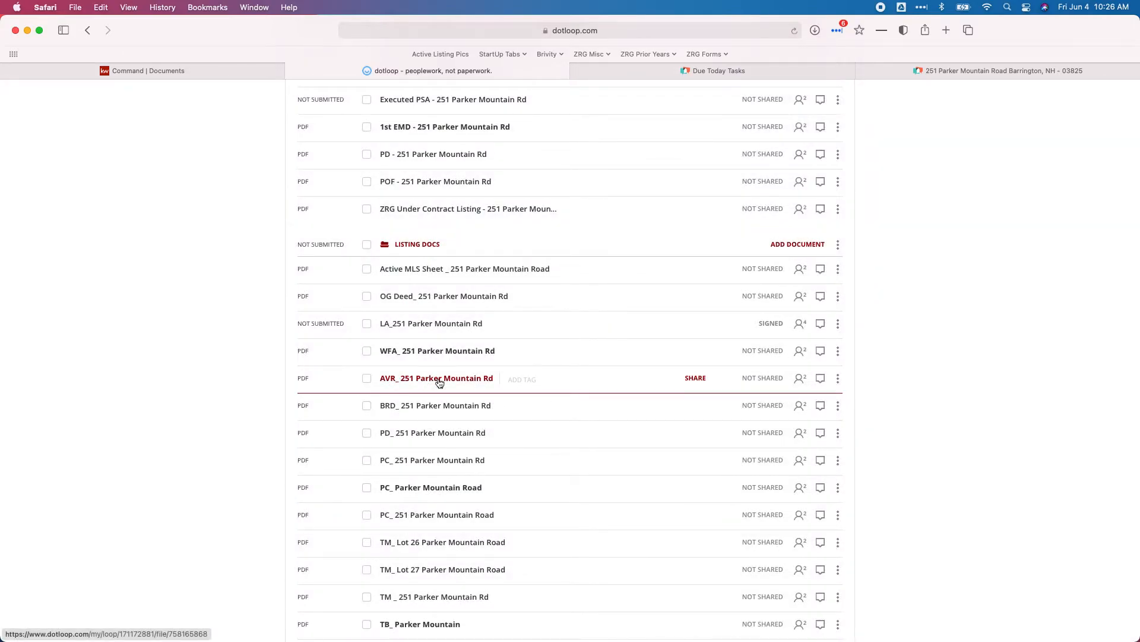
pyautogui.click(838, 379)
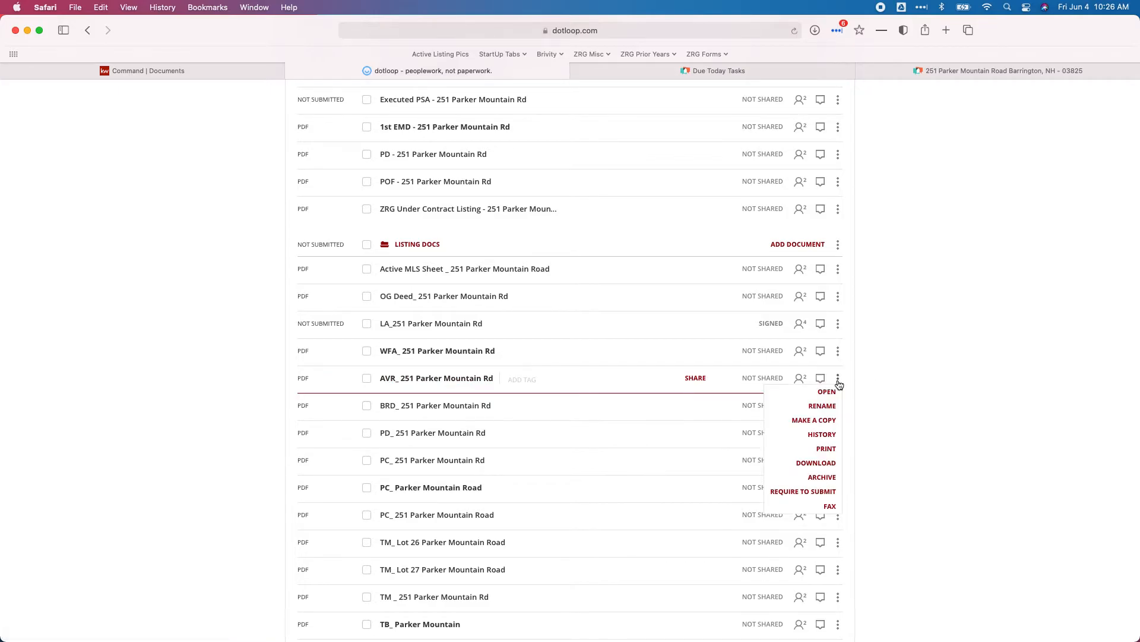
pyautogui.click(828, 466)
pyautogui.click(688, 414)
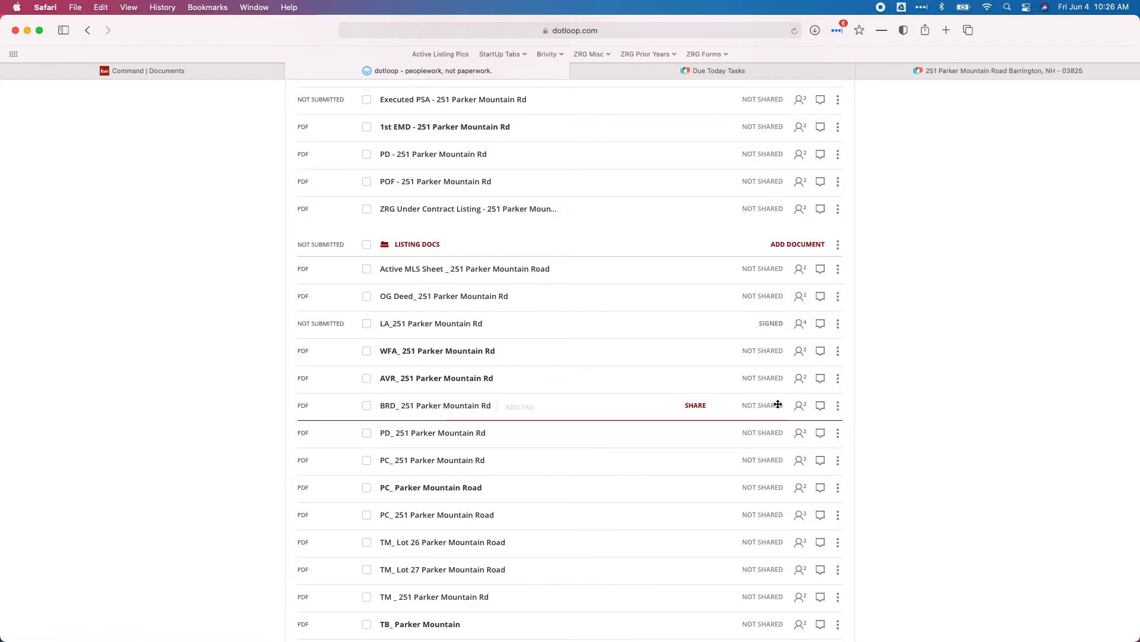
pyautogui.click(838, 405)
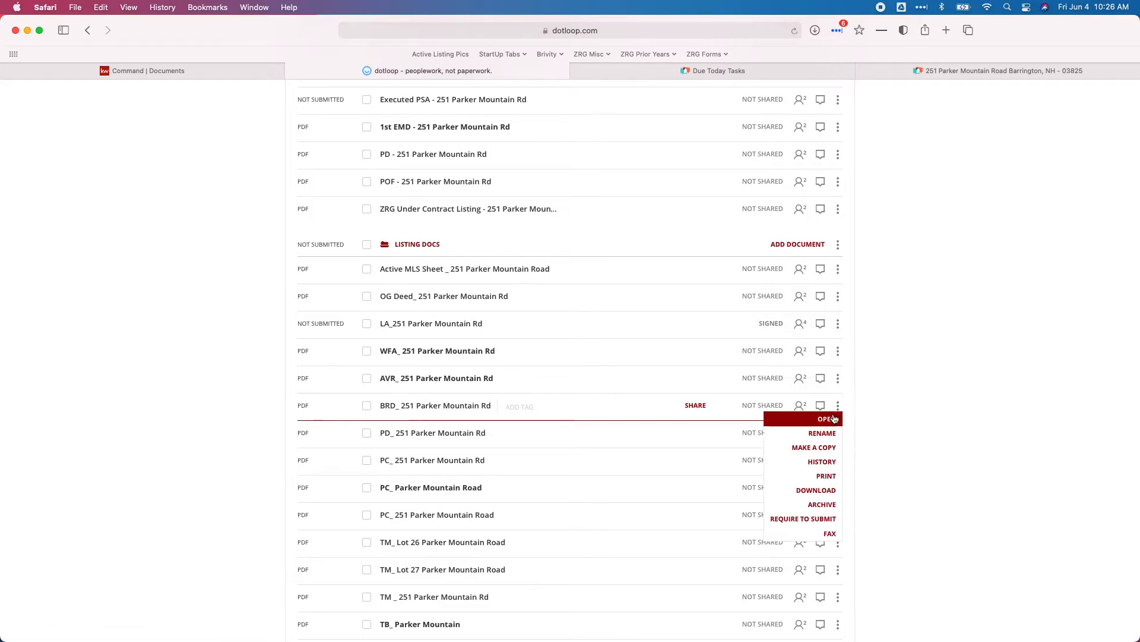
pyautogui.click(822, 492)
pyautogui.click(676, 409)
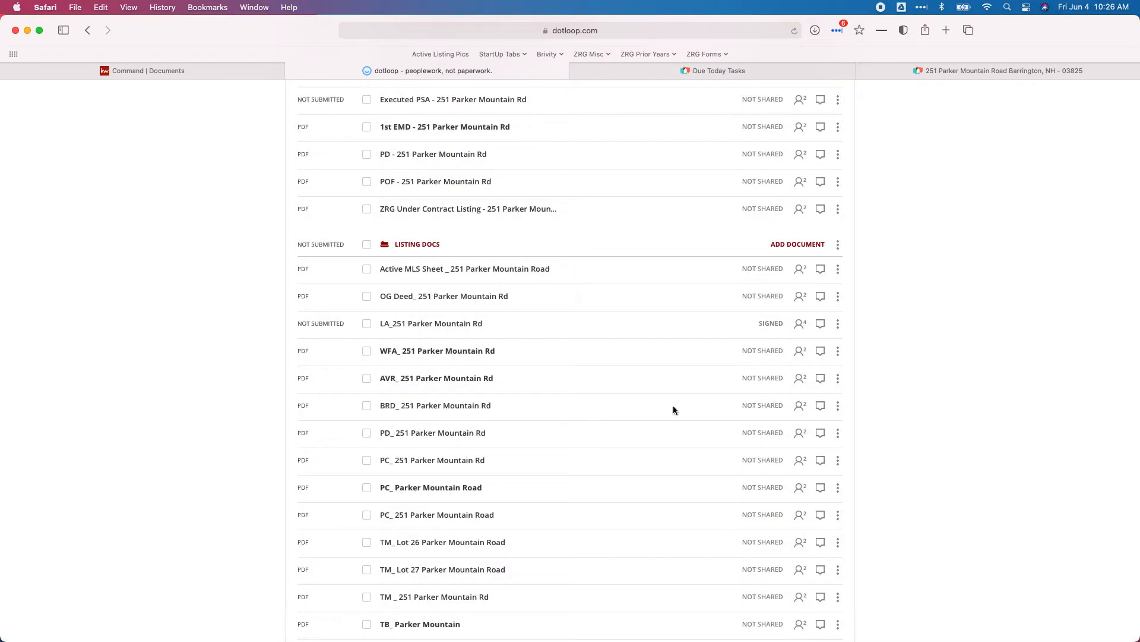
pyautogui.click(838, 433)
pyautogui.click(822, 520)
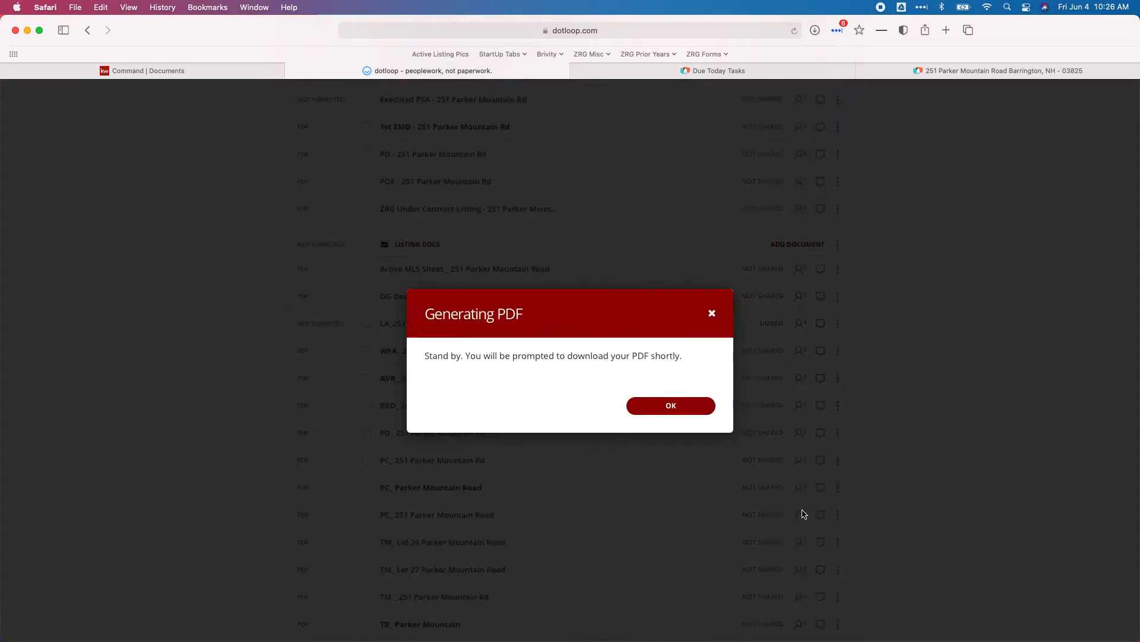
pyautogui.click(671, 409)
pyautogui.scroll(-3, 621, 392)
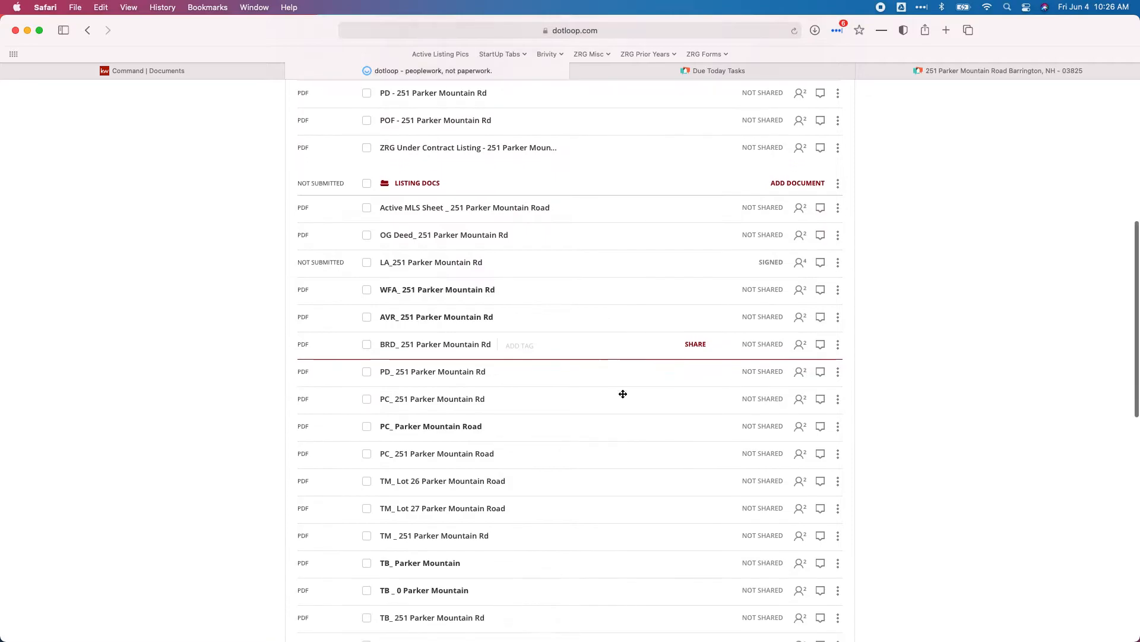
pyautogui.click(367, 328)
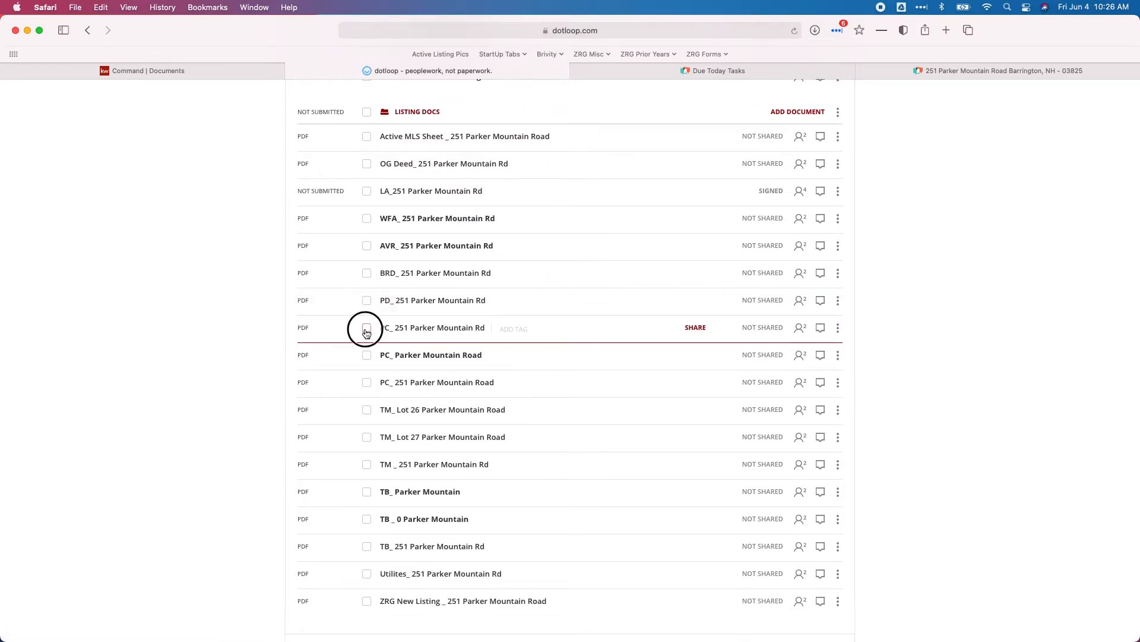
pyautogui.click(366, 355)
pyautogui.click(367, 382)
pyautogui.scroll(5, 629, 392)
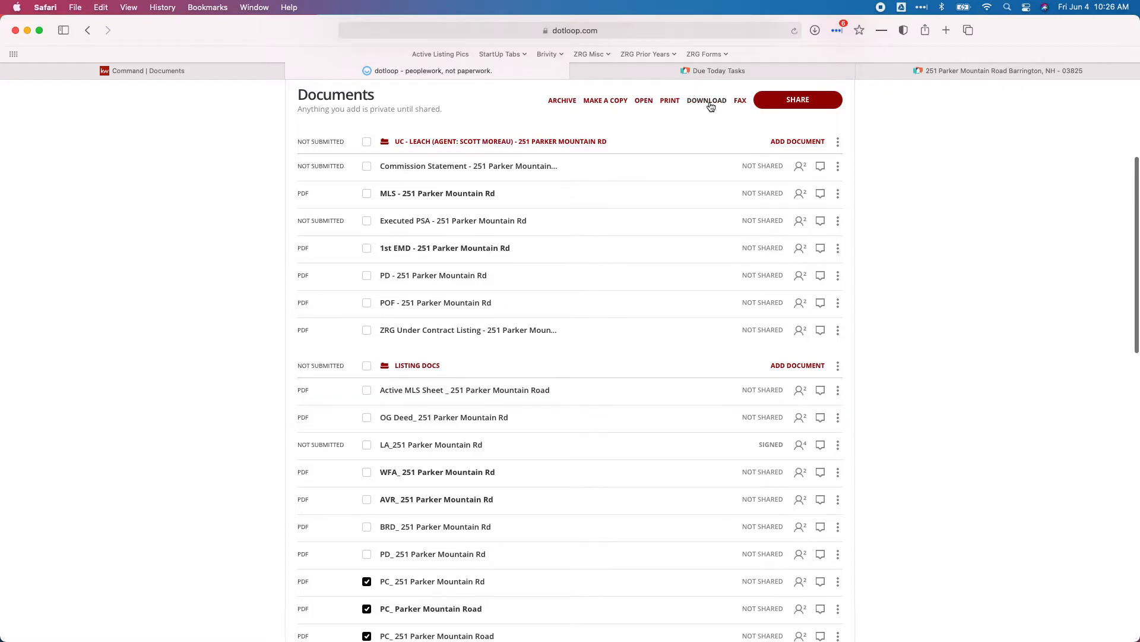
pyautogui.click(709, 101)
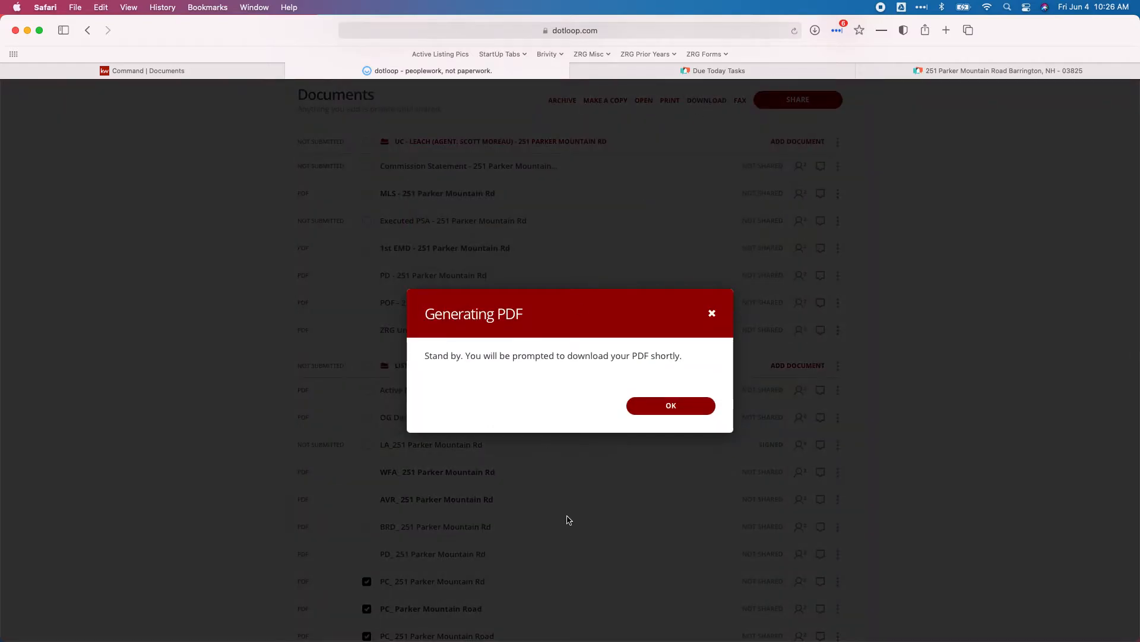
pyautogui.click(666, 409)
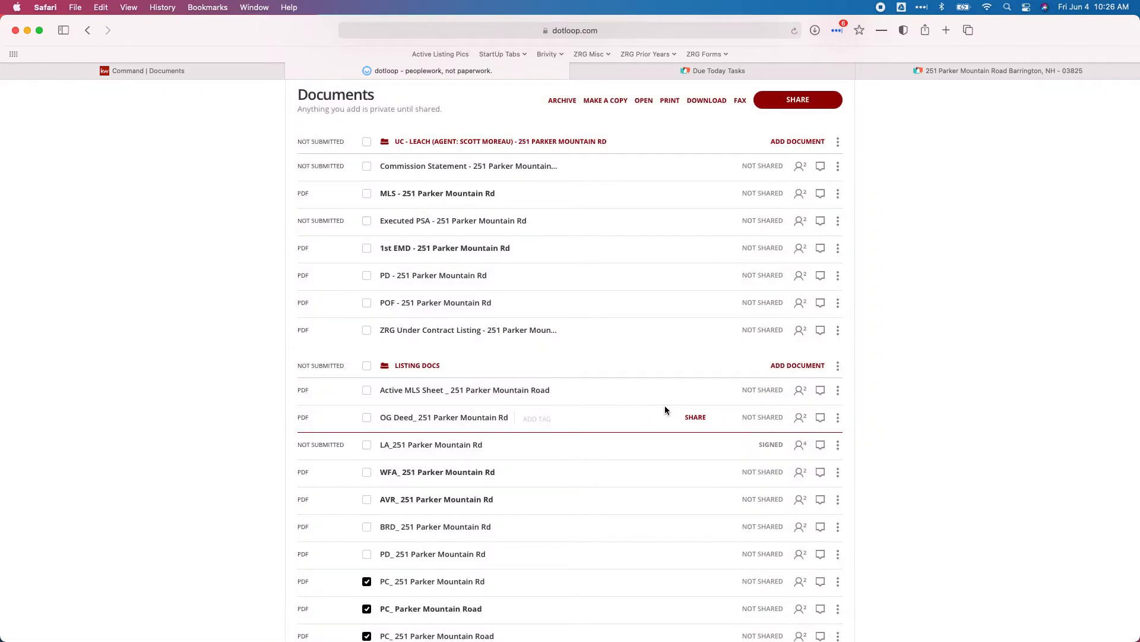
pyautogui.scroll(-1, 649, 475)
pyautogui.scroll(-5, 649, 476)
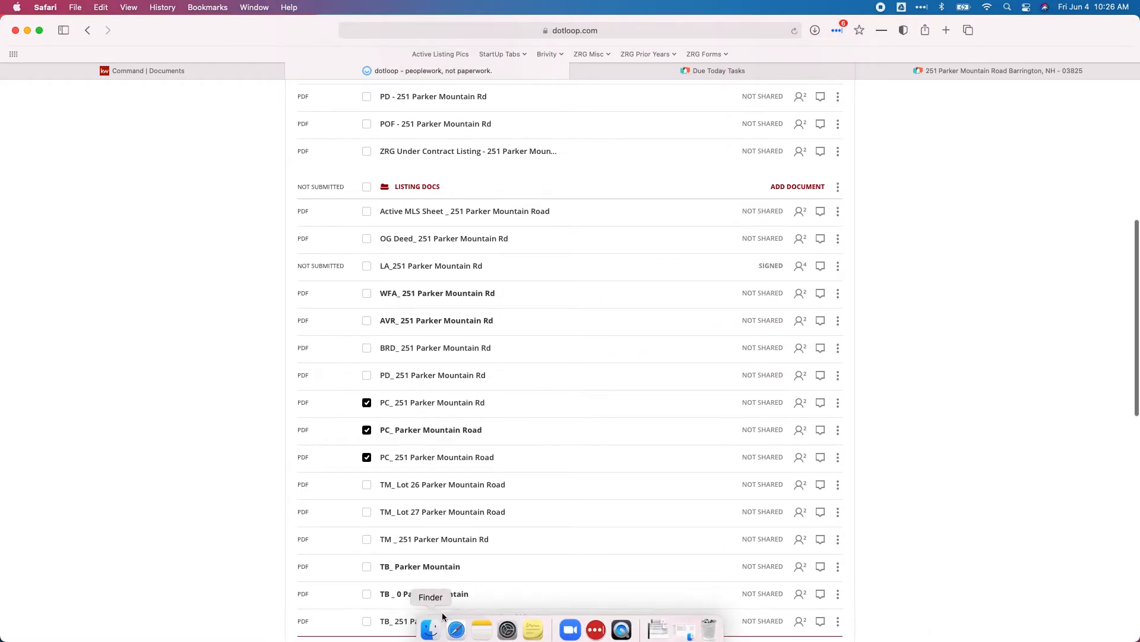
pyautogui.click(429, 622)
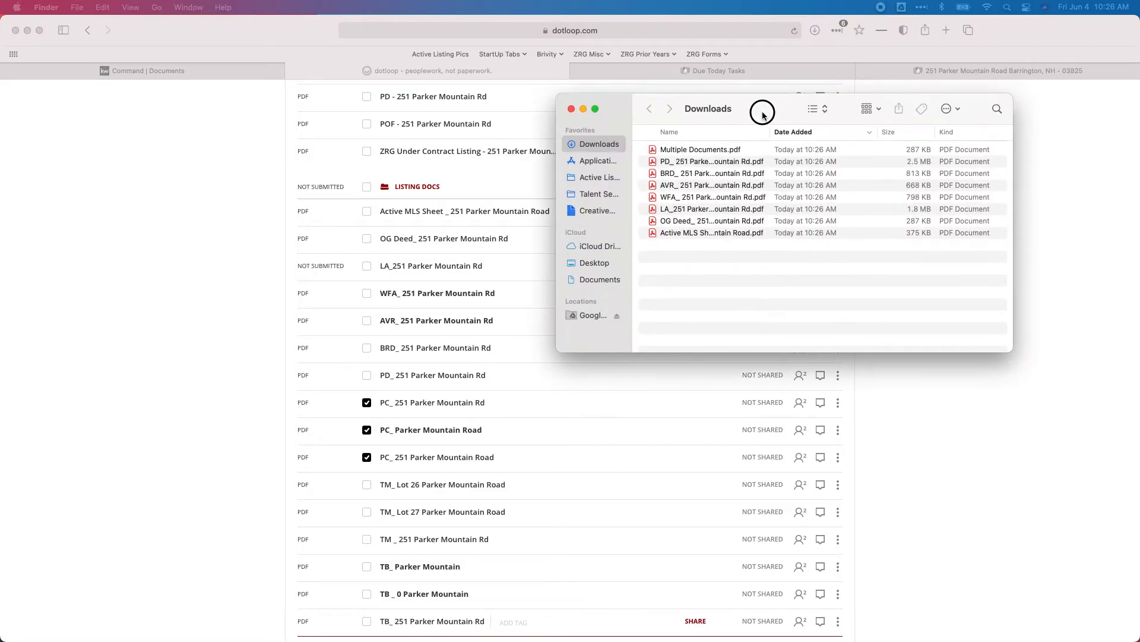
pyautogui.moveTo(768, 117); pyautogui.dragTo(794, 116)
pyautogui.click(726, 151)
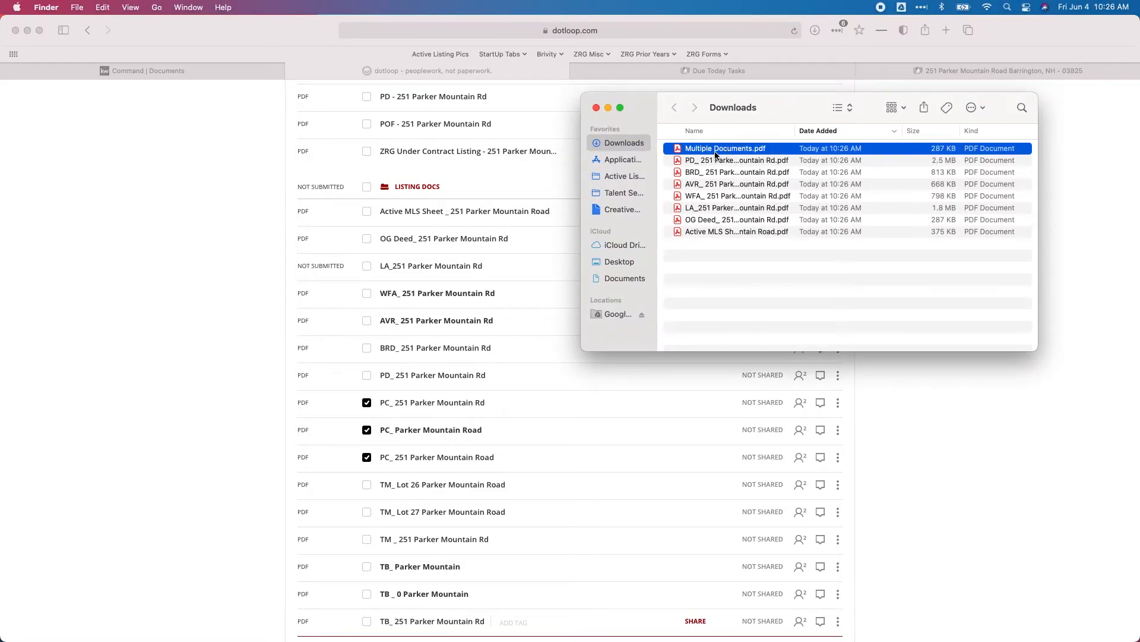
pyautogui.press('Return')
pyautogui.press('Return')
# - In dotloop, swap the PC_ selections for the three TM_ documents and download them combined
pyautogui.click(899, 425)
pyautogui.click(367, 402)
pyautogui.click(366, 430)
pyautogui.click(367, 457)
pyautogui.click(367, 484)
pyautogui.click(366, 512)
pyautogui.click(367, 538)
pyautogui.scroll(8, 692, 402)
pyautogui.click(702, 198)
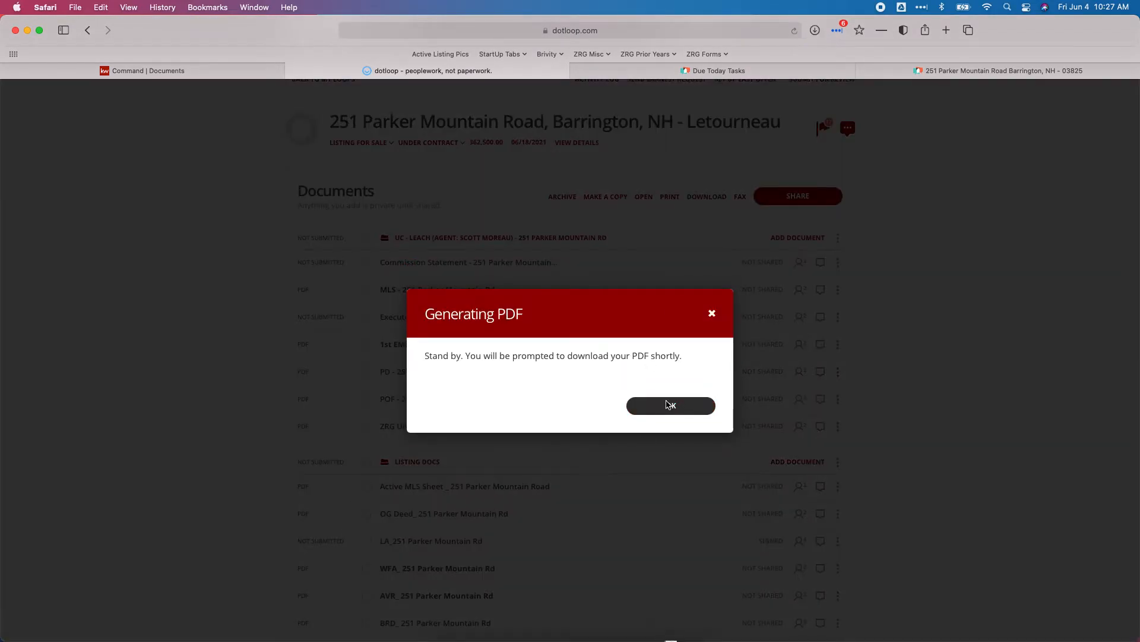
pyautogui.click(668, 405)
pyautogui.click(443, 623)
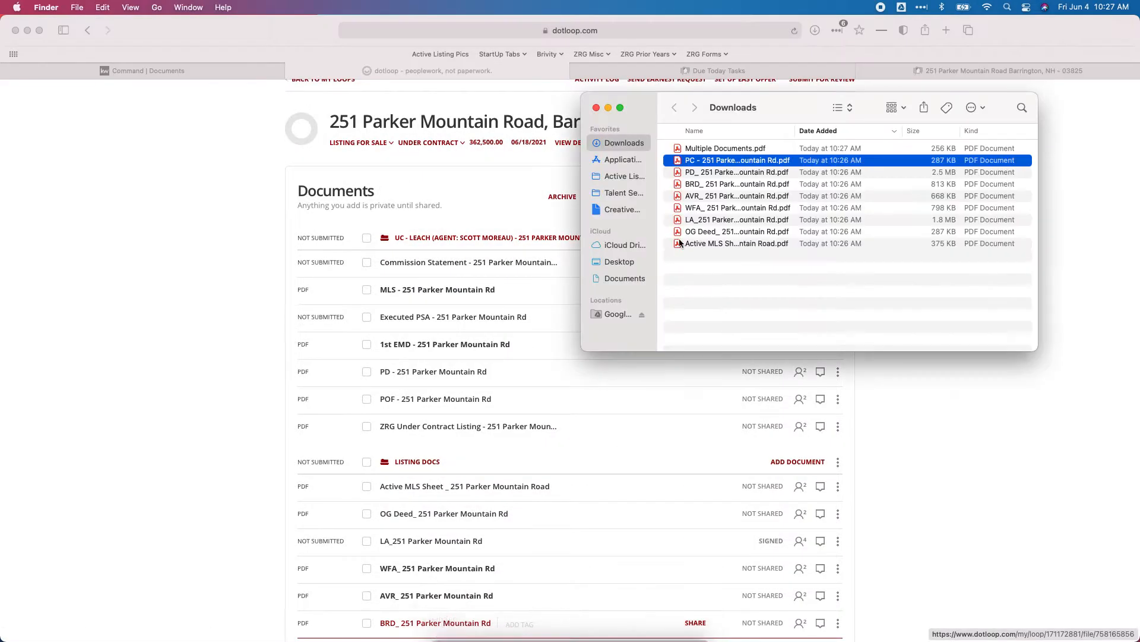
pyautogui.click(711, 150)
pyautogui.press('Return')
pyautogui.write('TM')
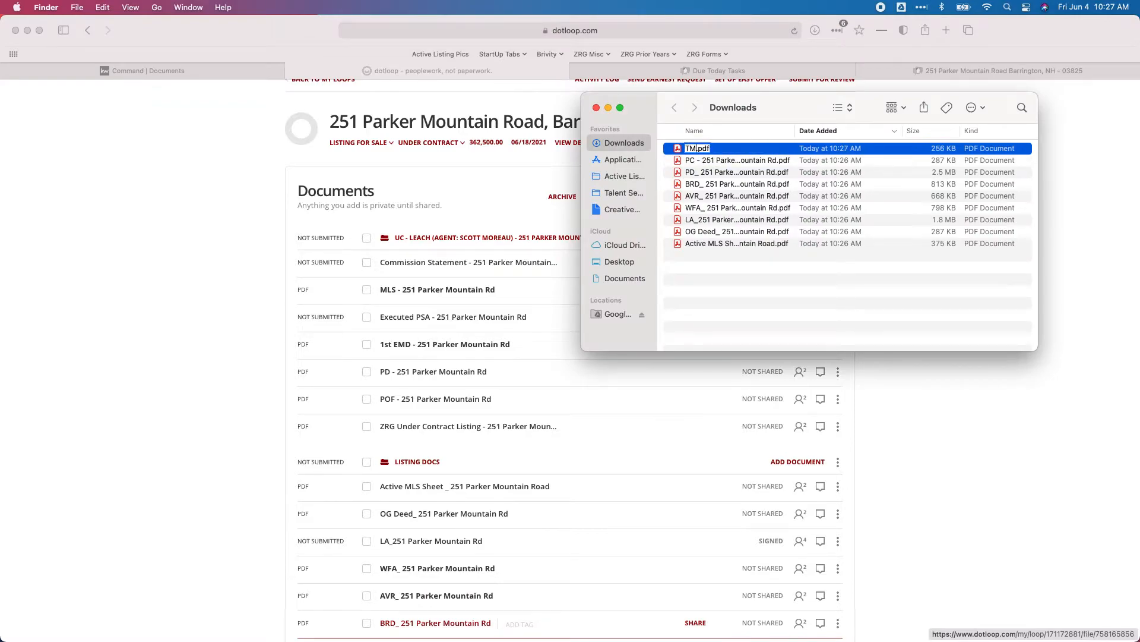
pyautogui.press('Return')
# - Swap the TM_ selections for the three TB_ documents and download them as one PDF
pyautogui.click(956, 444)
pyautogui.scroll(-12, 957, 444)
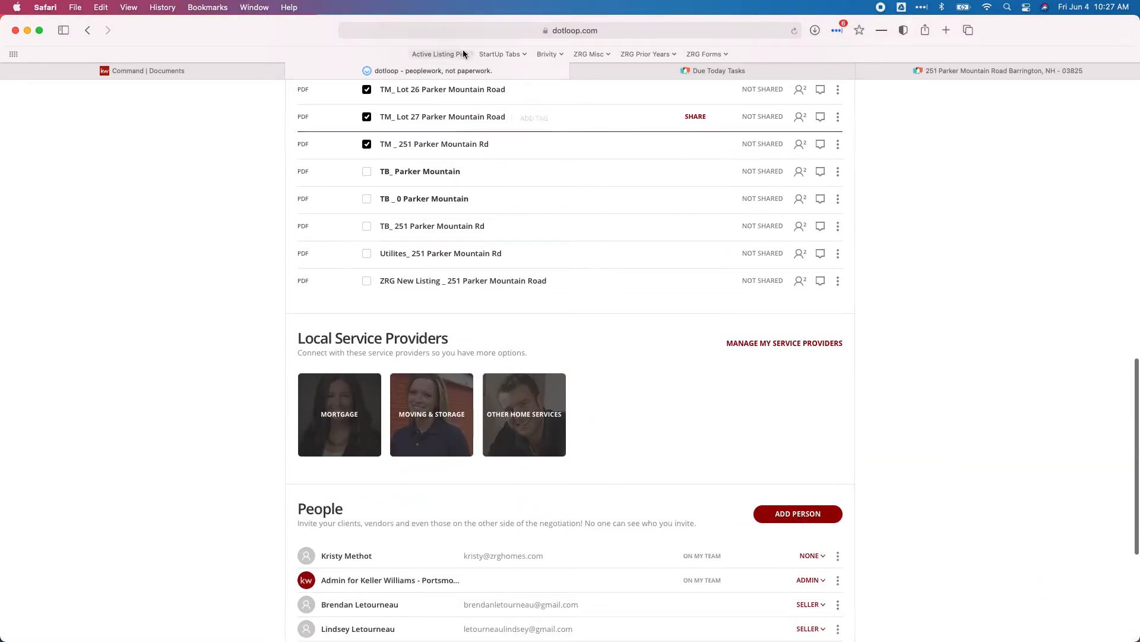
pyautogui.click(365, 90)
pyautogui.click(366, 117)
pyautogui.click(367, 144)
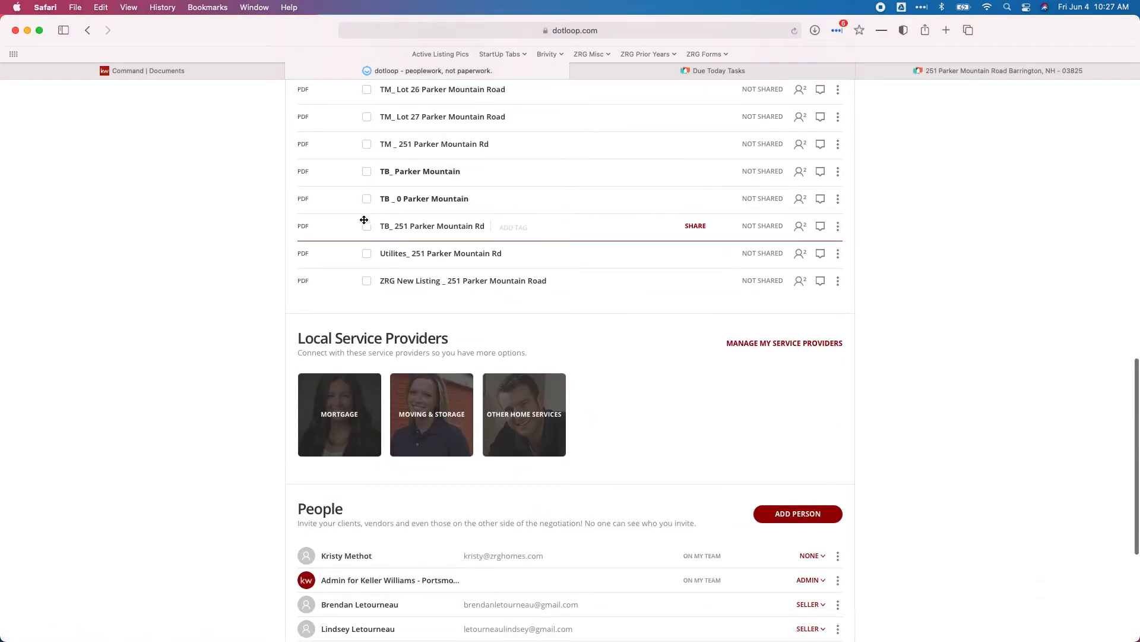
pyautogui.click(366, 225)
pyautogui.click(366, 198)
pyautogui.click(367, 171)
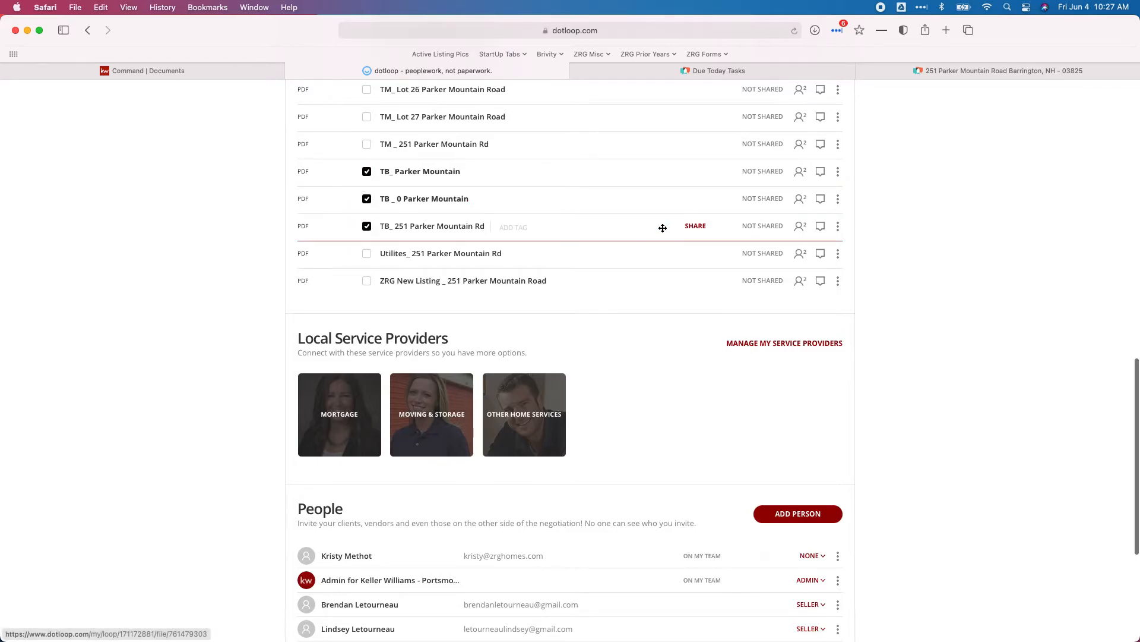
pyautogui.scroll(6, 663, 228)
pyautogui.scroll(5, 663, 228)
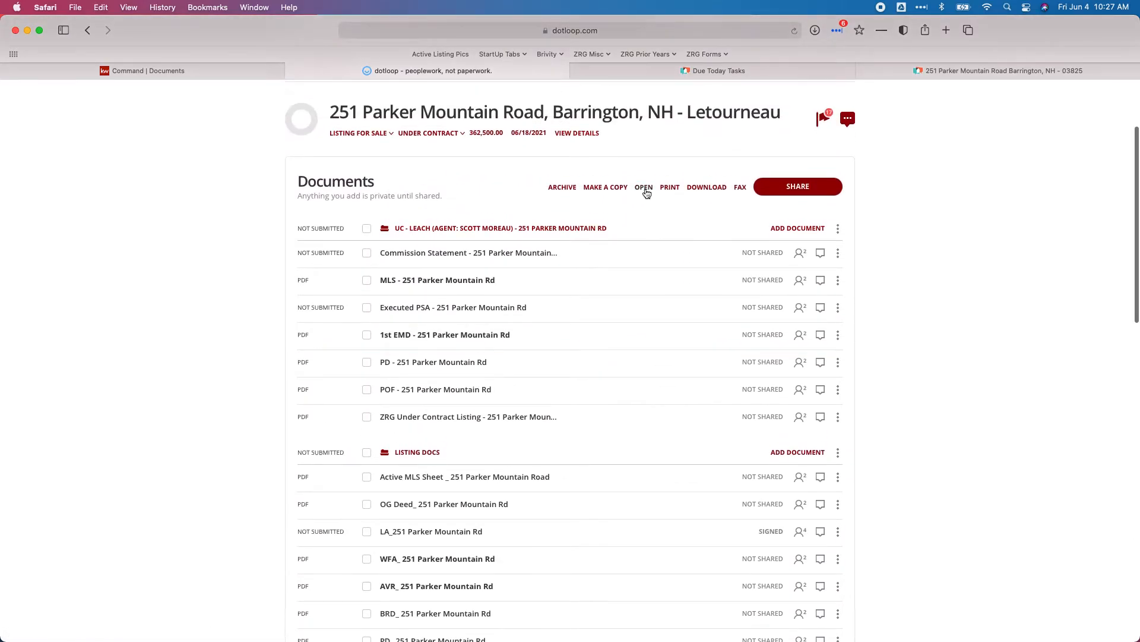
pyautogui.click(699, 189)
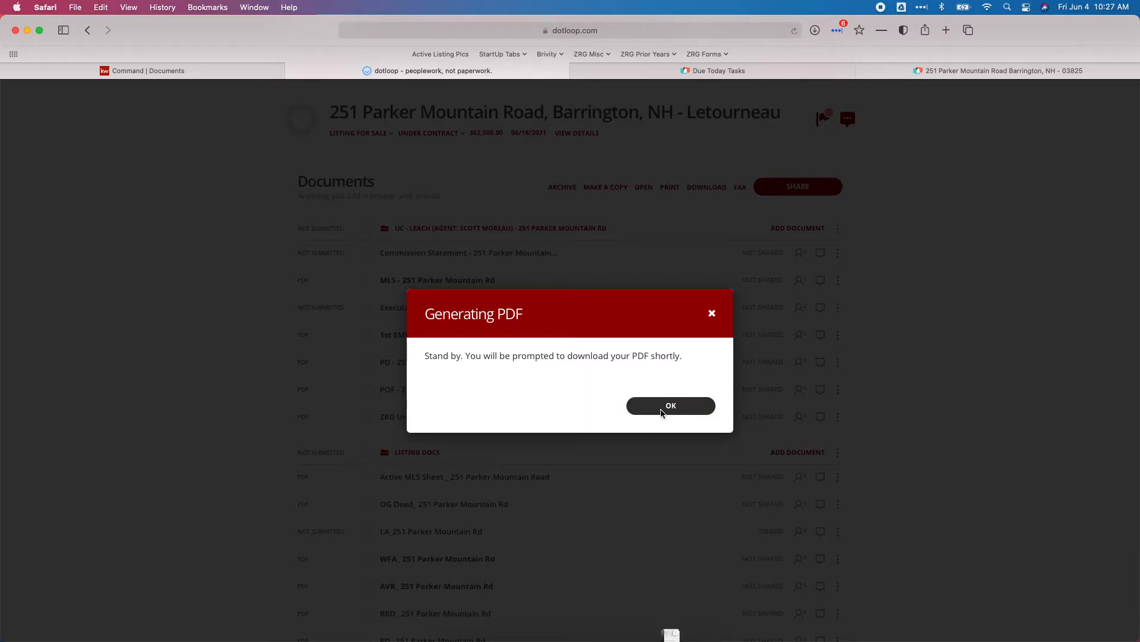
pyautogui.click(667, 407)
pyautogui.moveTo(520, 631)
pyautogui.click(447, 624)
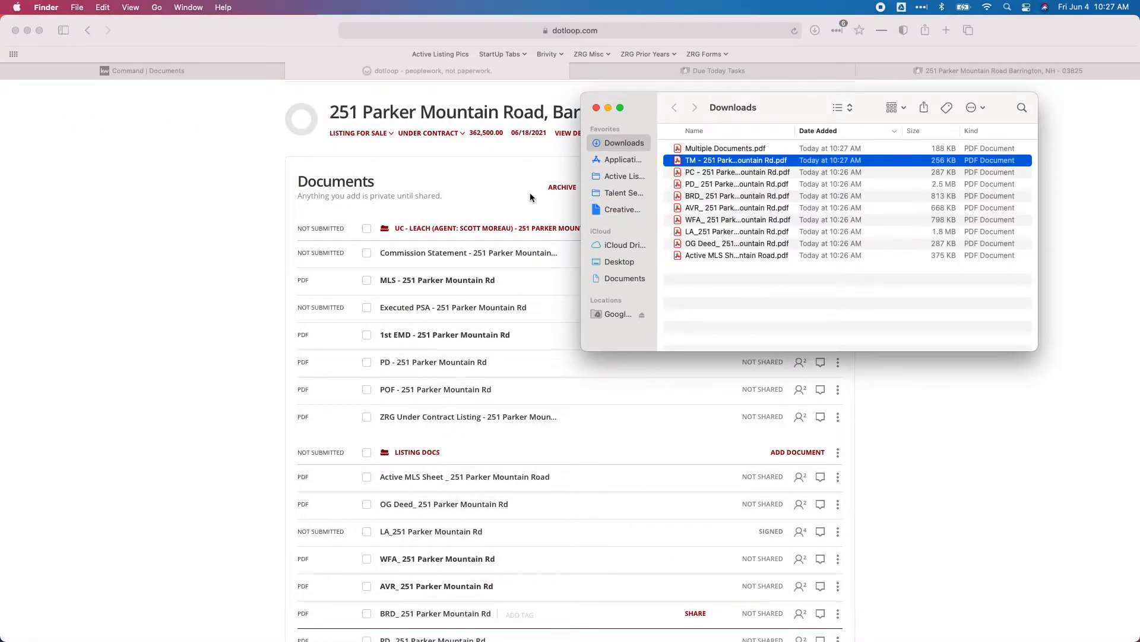
pyautogui.click(707, 152)
pyautogui.press('Return')
pyautogui.write('T')
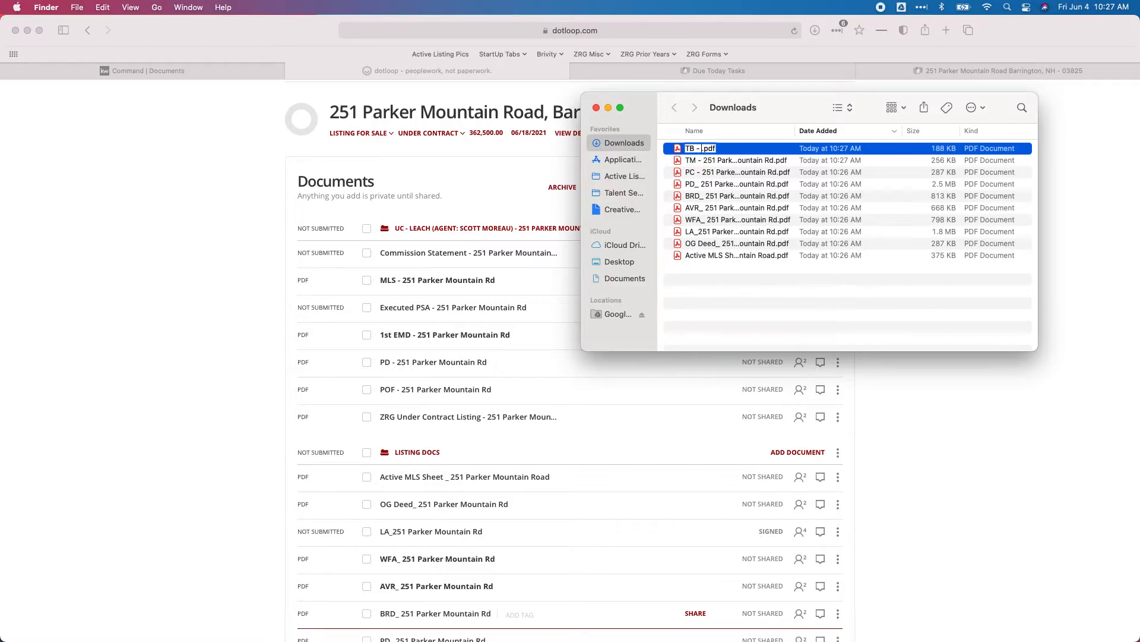
pyautogui.press('Return')
# - Clear the three TB_ selections in dotloop and return to the KW Command checklist
pyautogui.click(940, 438)
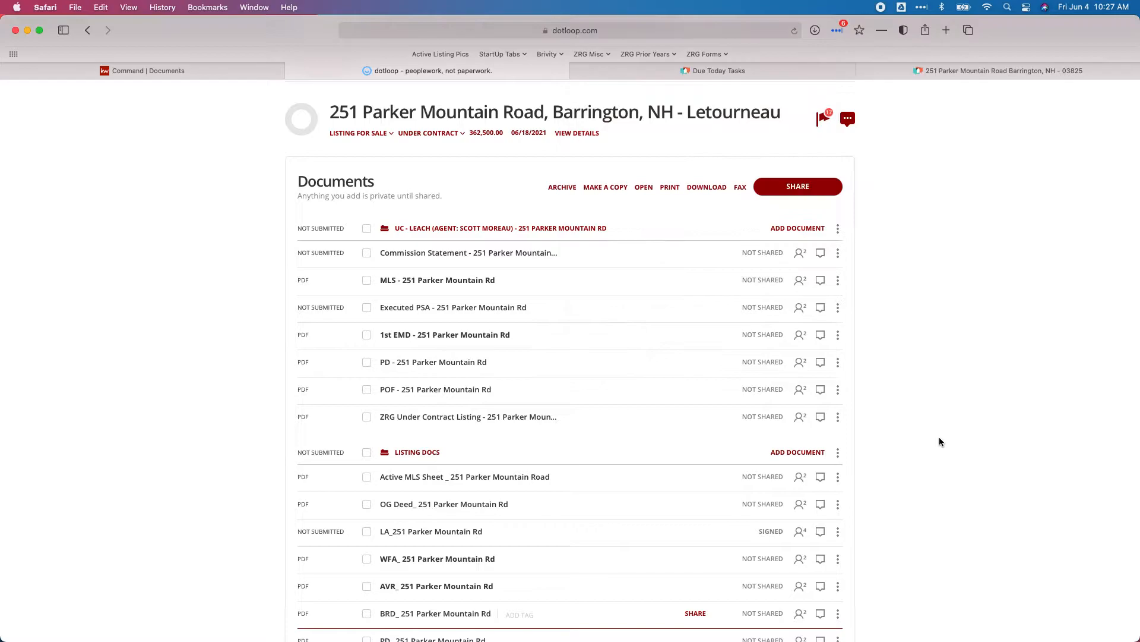
pyautogui.scroll(-6, 738, 394)
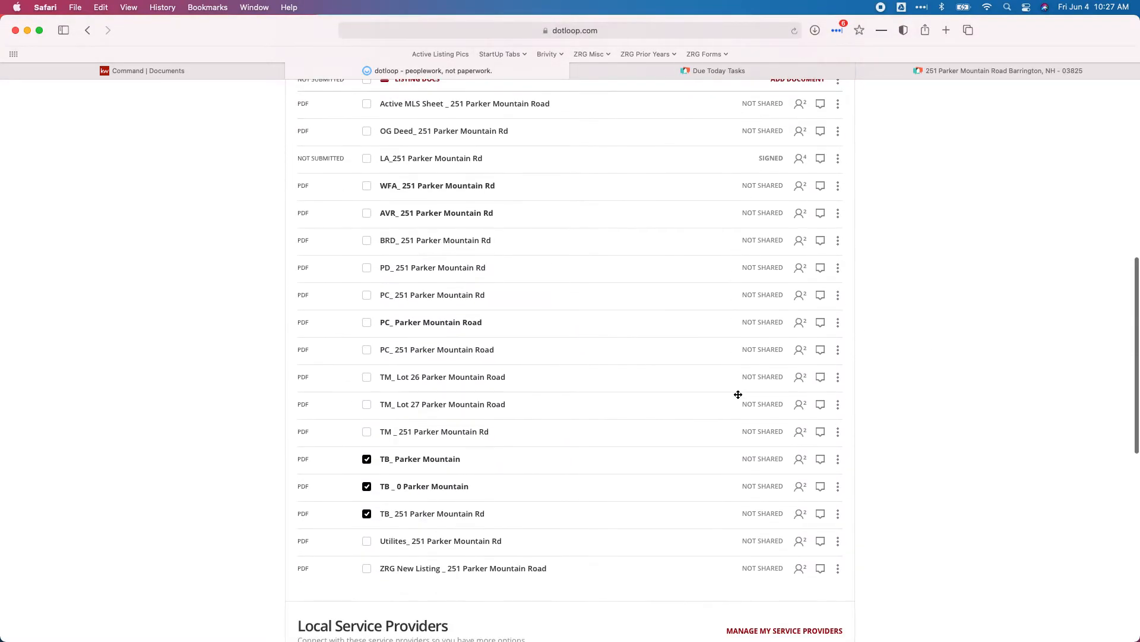
pyautogui.click(367, 515)
pyautogui.click(367, 487)
pyautogui.click(368, 461)
pyautogui.scroll(1, 475, 581)
pyautogui.scroll(5, 474, 579)
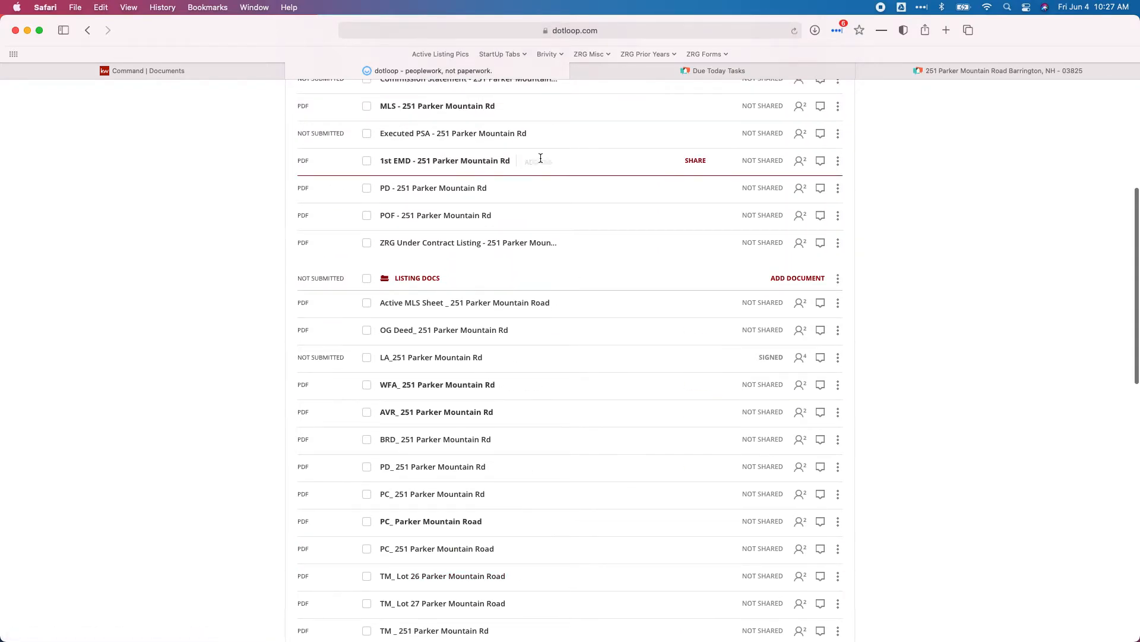
pyautogui.scroll(-6, 450, 306)
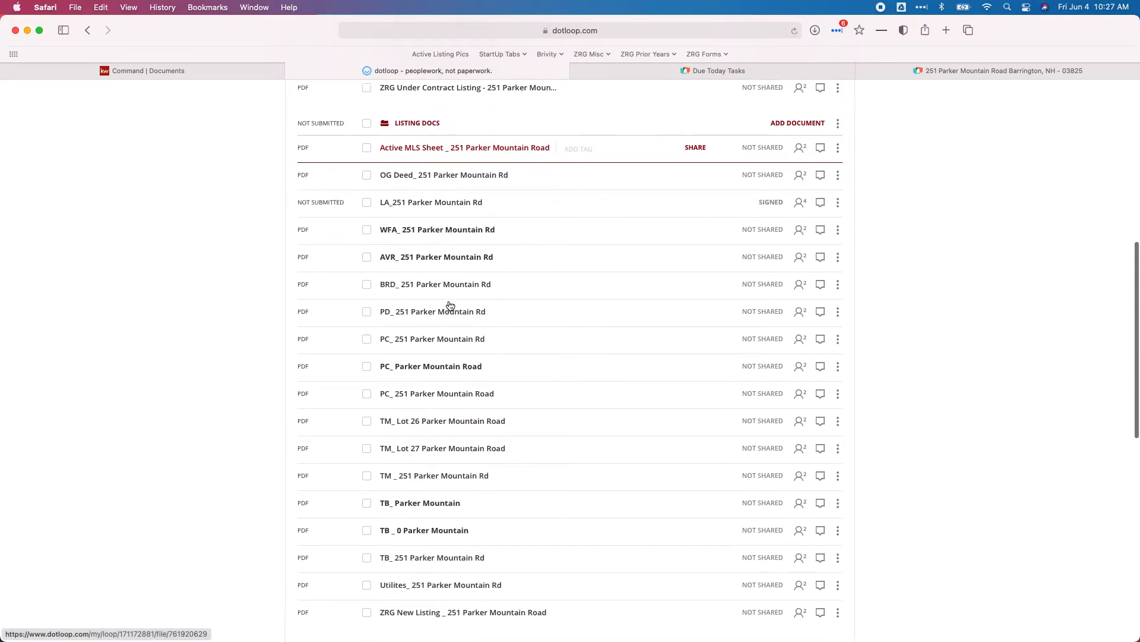
pyautogui.click(184, 71)
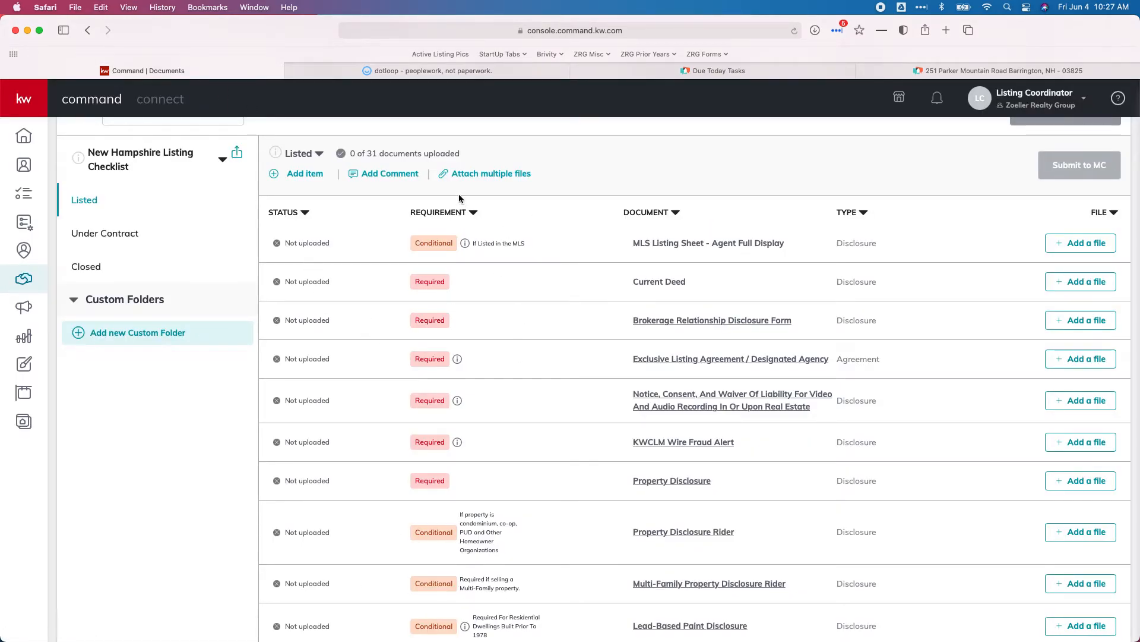
# - Attach the Active MLS Sheet, OG Deed and BRD PDFs to their checklist rows
pyautogui.click(475, 174)
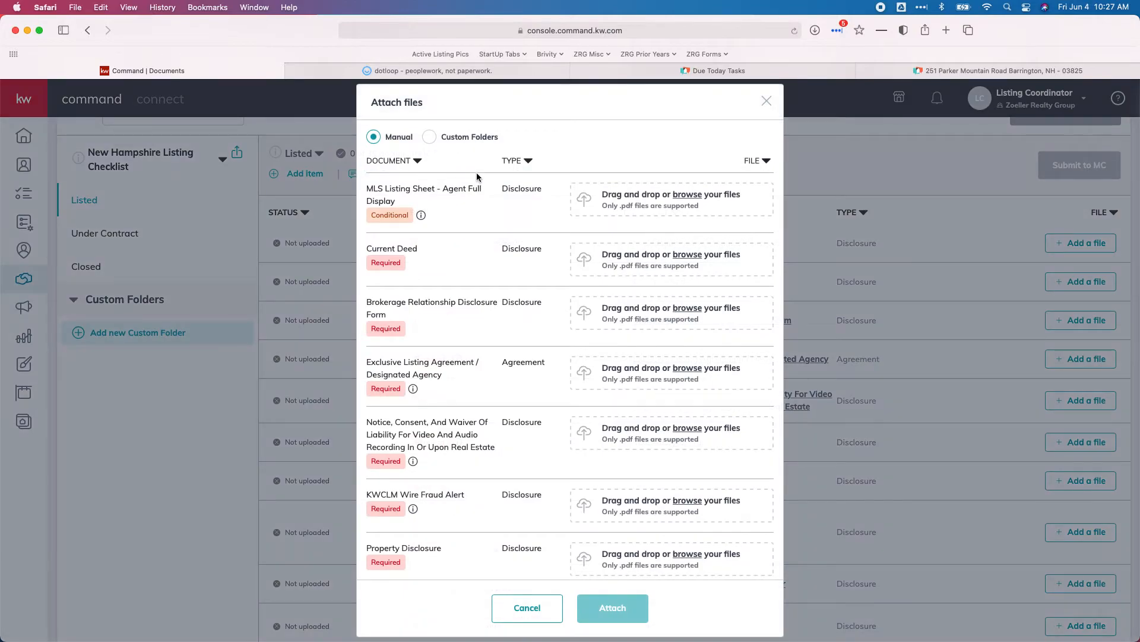
pyautogui.click(613, 201)
pyautogui.click(638, 212)
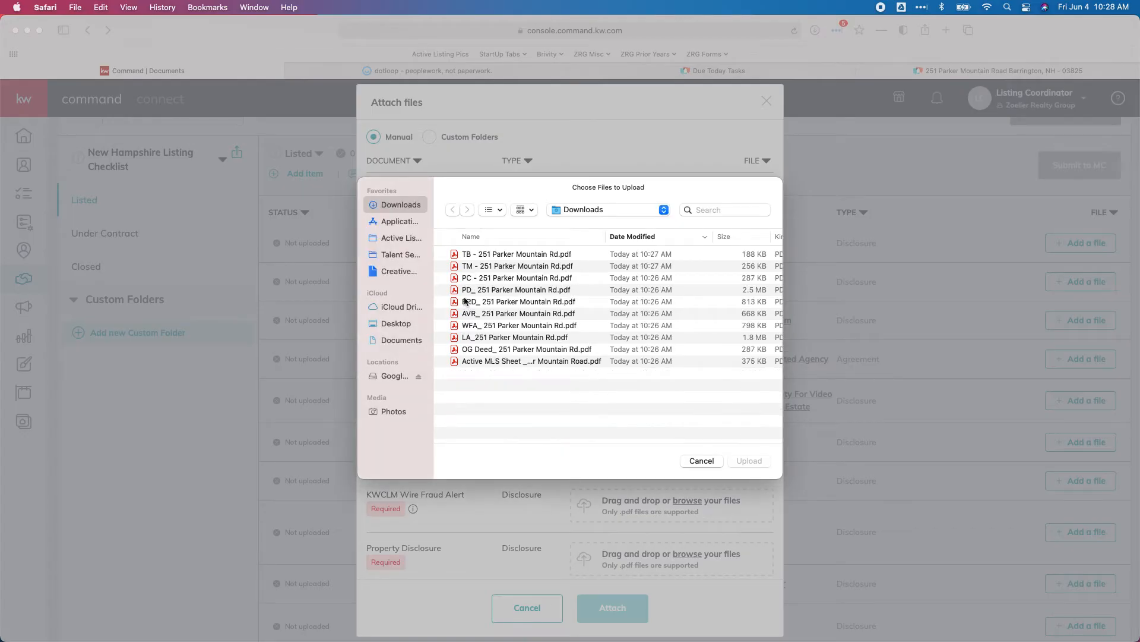
pyautogui.doubleClick(500, 360)
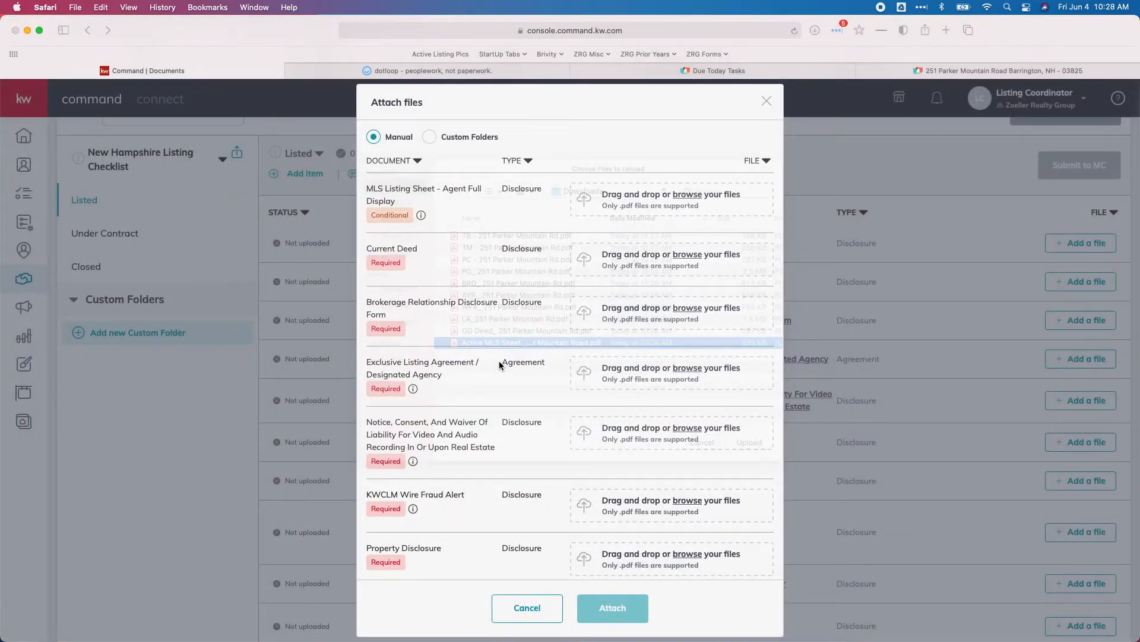
pyautogui.click(685, 268)
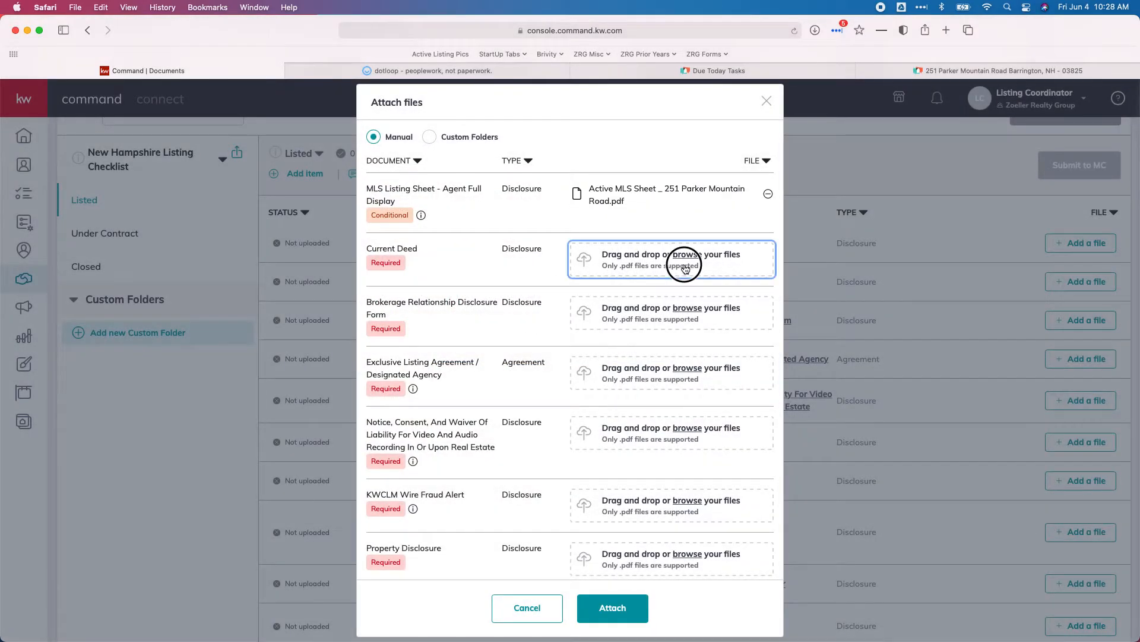
pyautogui.click(408, 256)
pyautogui.doubleClick(475, 350)
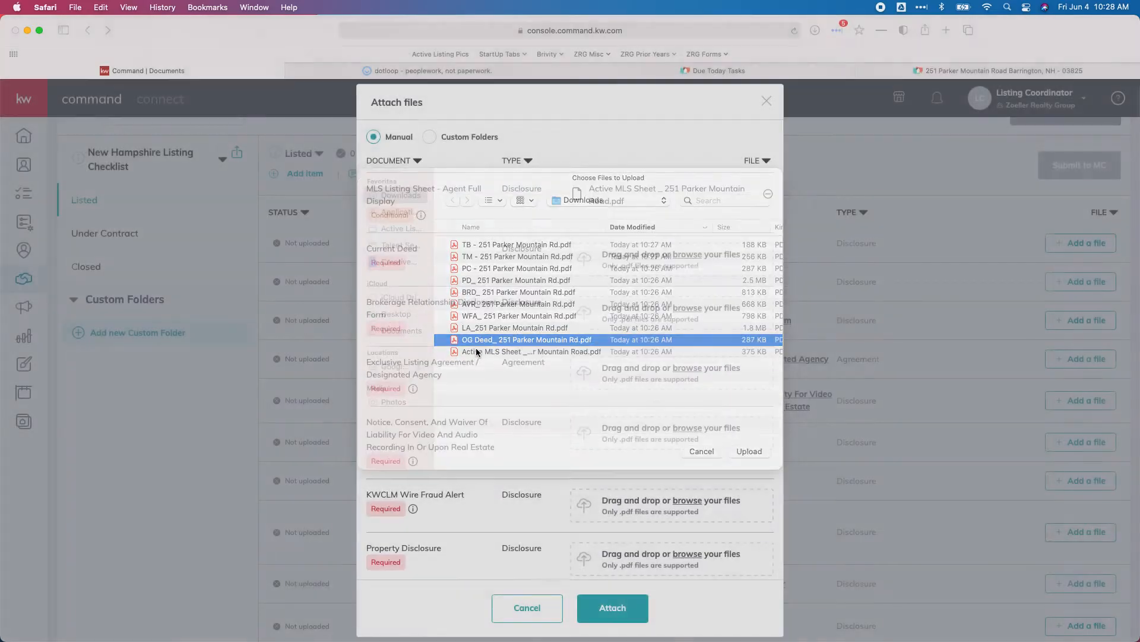
pyautogui.click(603, 310)
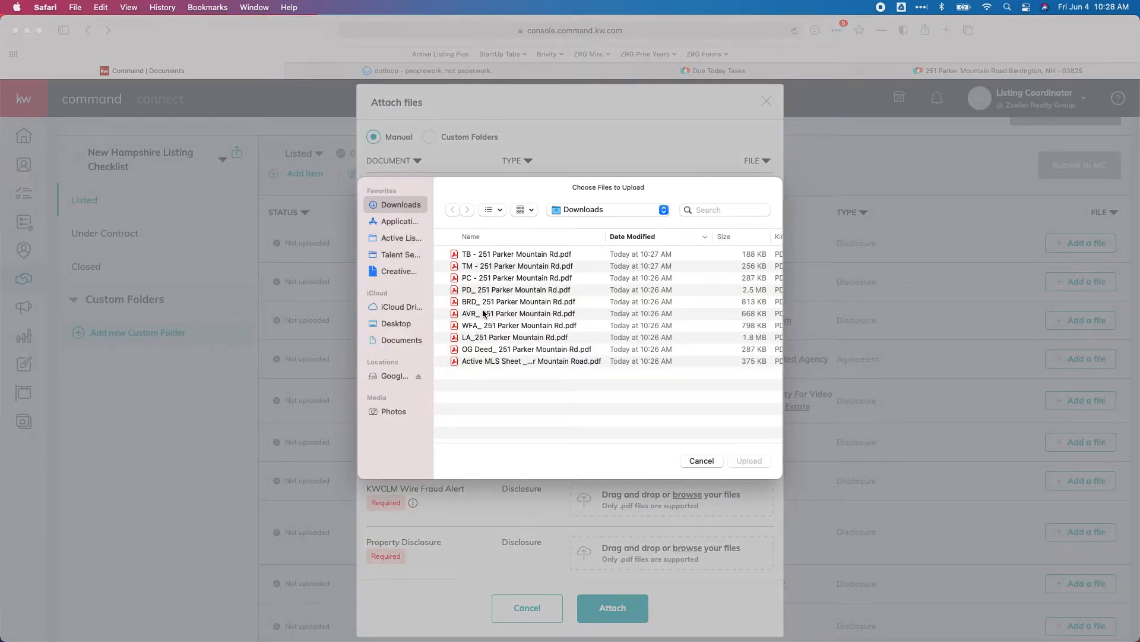
pyautogui.doubleClick(482, 302)
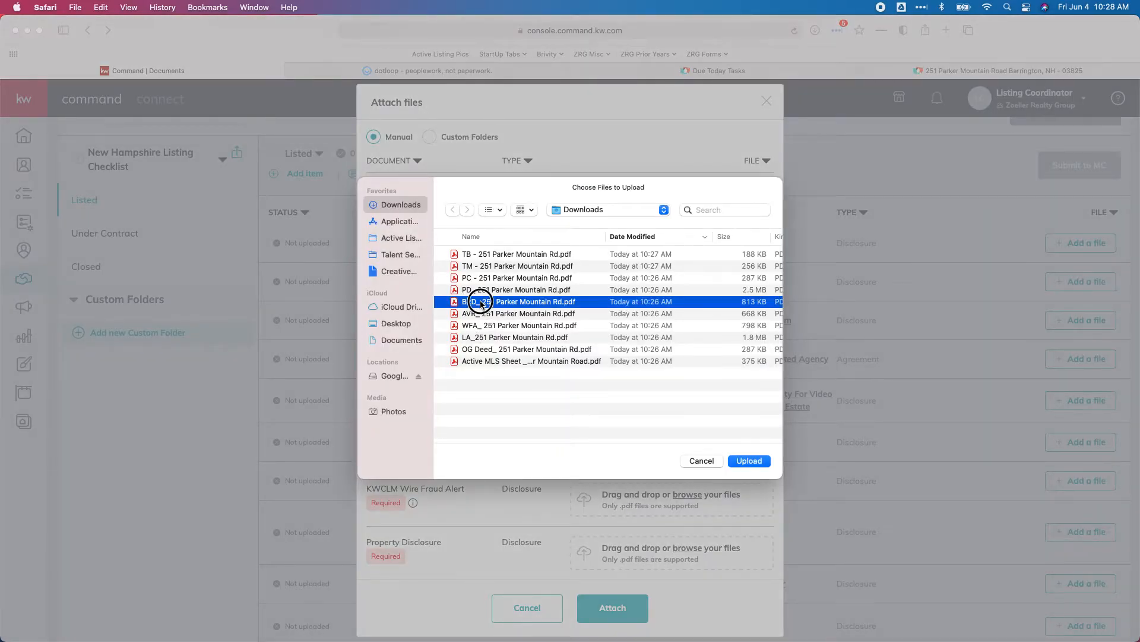
# - Attach the LA, AVR, WFA and PD PDFs to the listing agreement, recording consent, wire fraud and disclosure rows
pyautogui.scroll(-1, 712, 308)
pyautogui.click(649, 291)
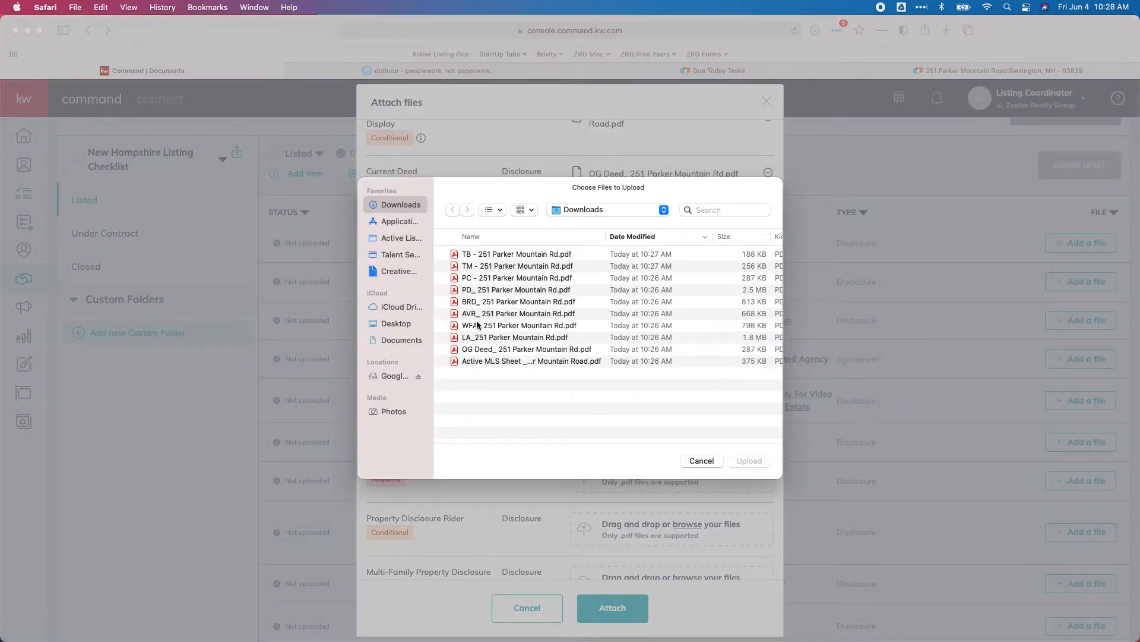
pyautogui.doubleClick(476, 337)
pyautogui.scroll(-2, 624, 267)
pyautogui.click(661, 280)
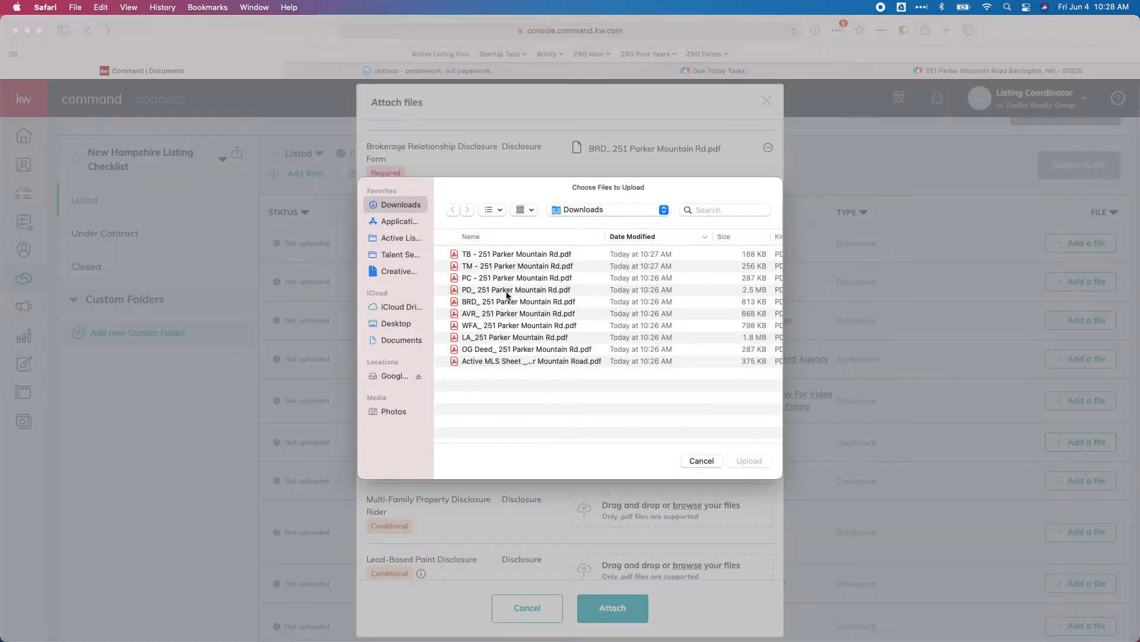
pyautogui.doubleClick(473, 312)
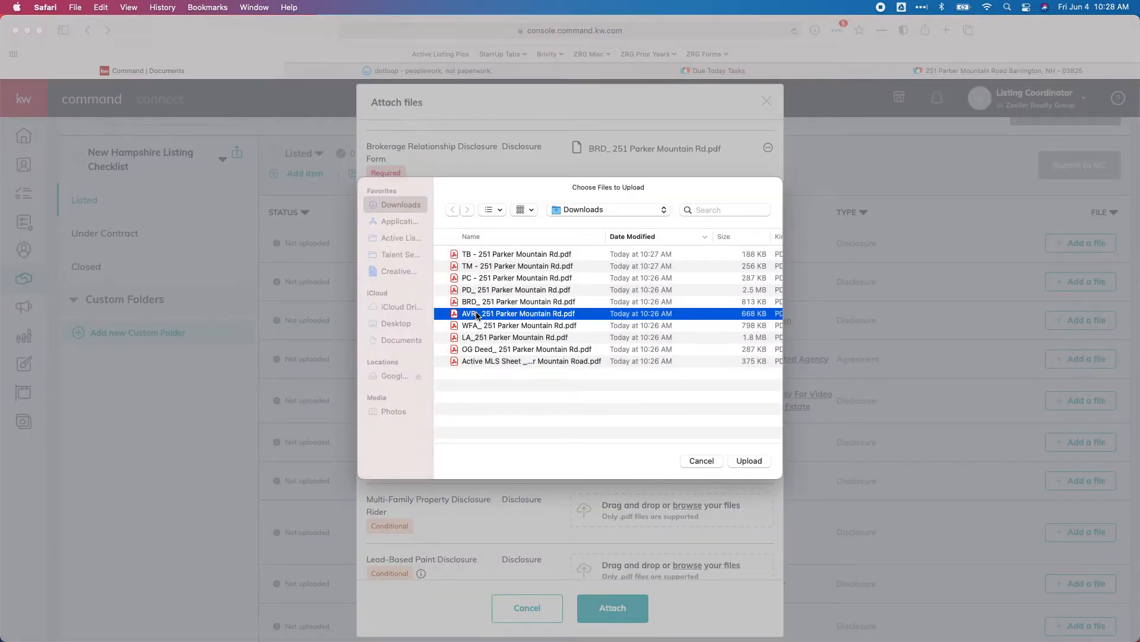
pyautogui.click(642, 351)
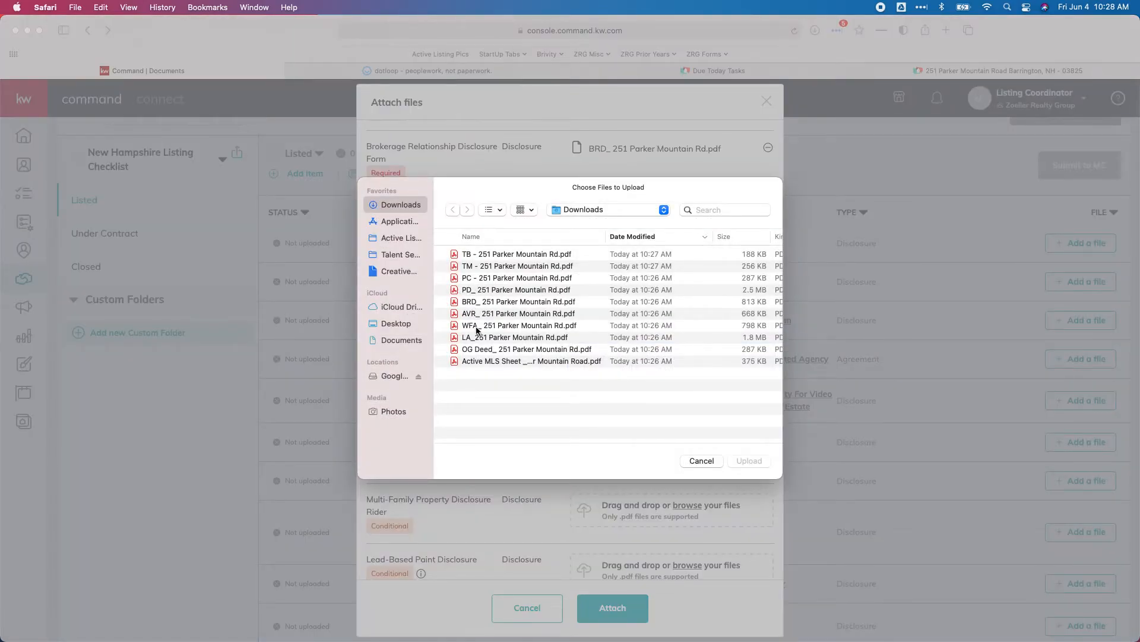
pyautogui.doubleClick(477, 327)
pyautogui.scroll(-2, 494, 368)
pyautogui.click(646, 356)
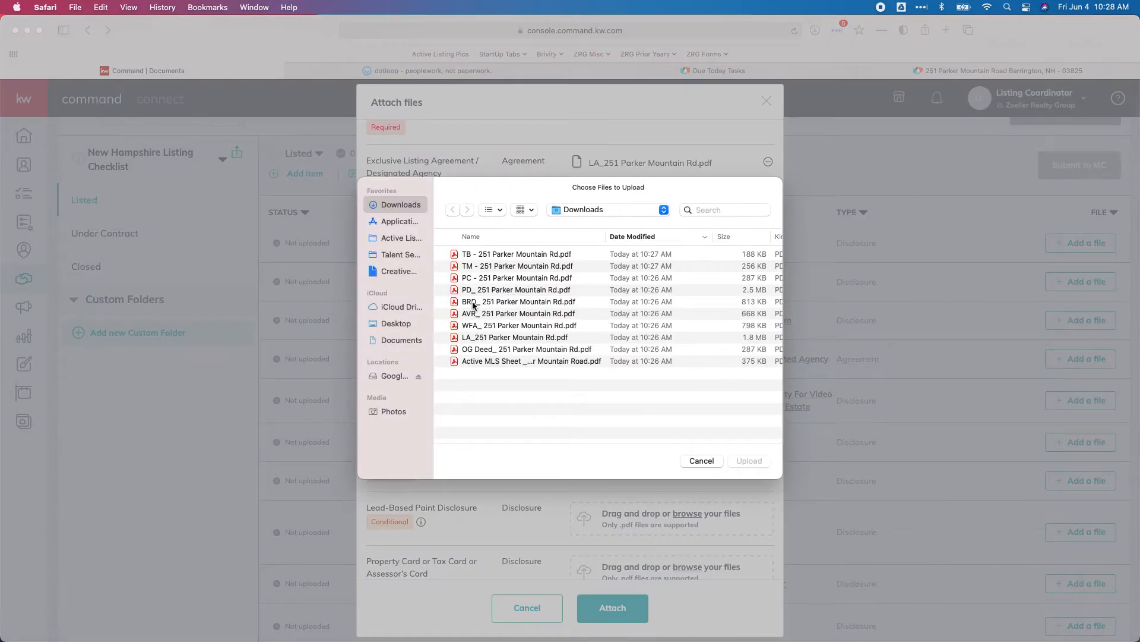
pyautogui.doubleClick(477, 291)
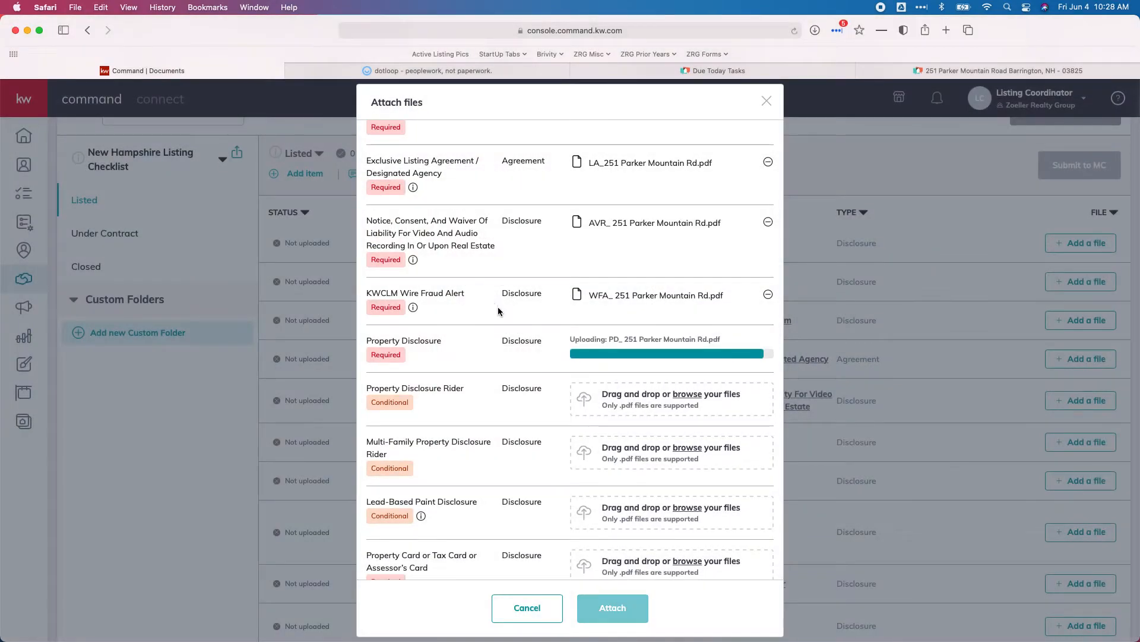
pyautogui.scroll(-2, 528, 322)
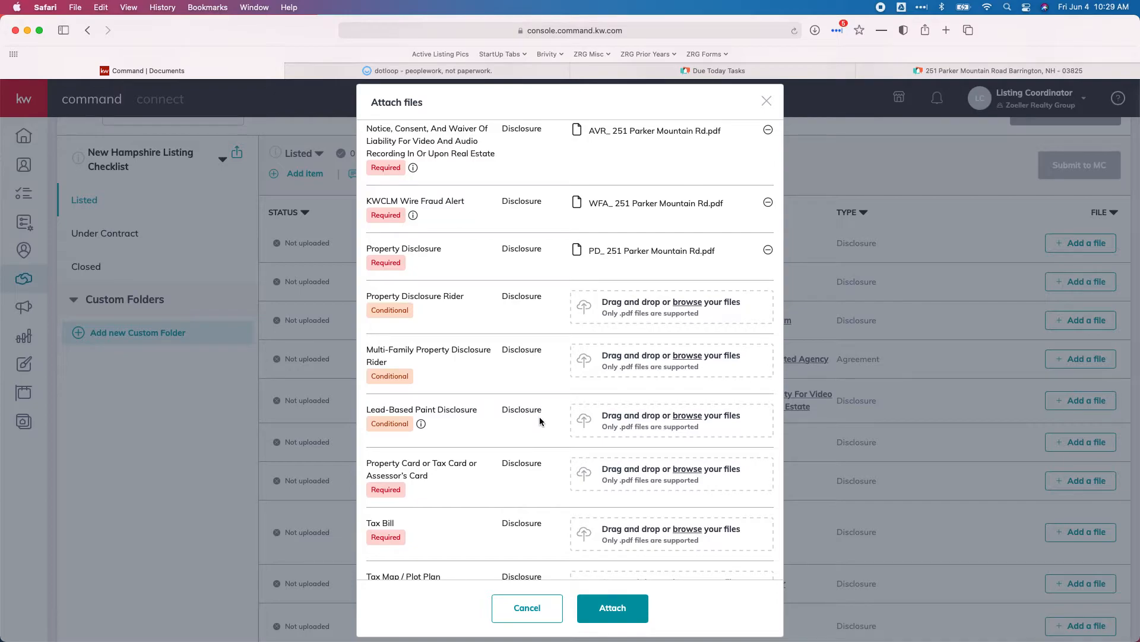
# - Attach the PC, TB and TM PDFs to the Property Card, Tax Bill and Tax Map rows
pyautogui.scroll(-5, 501, 407)
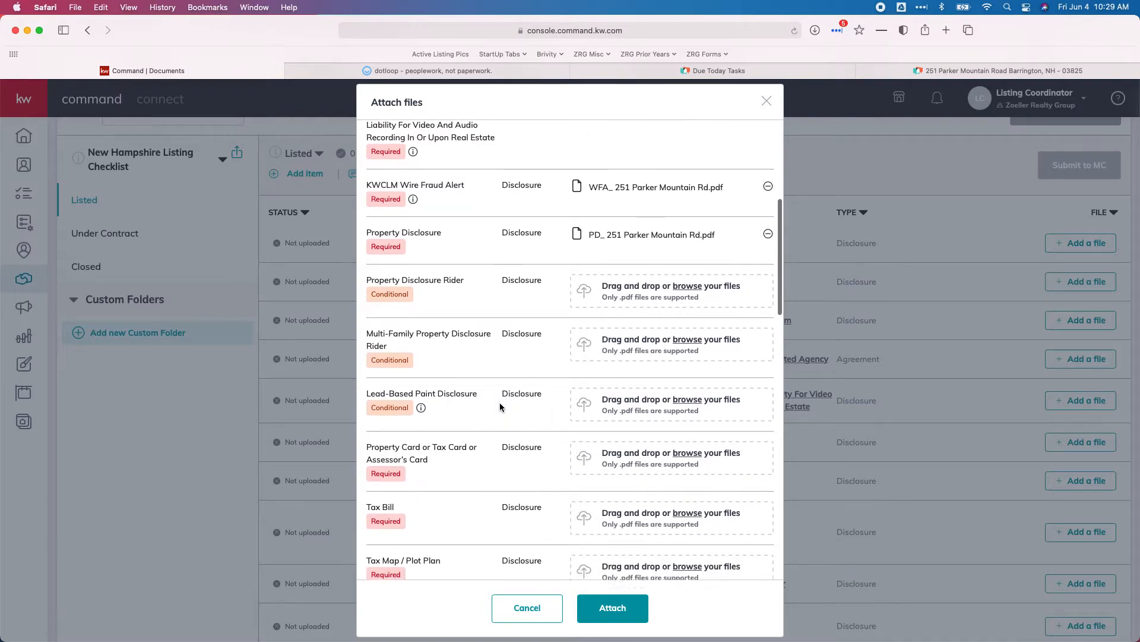
pyautogui.click(670, 357)
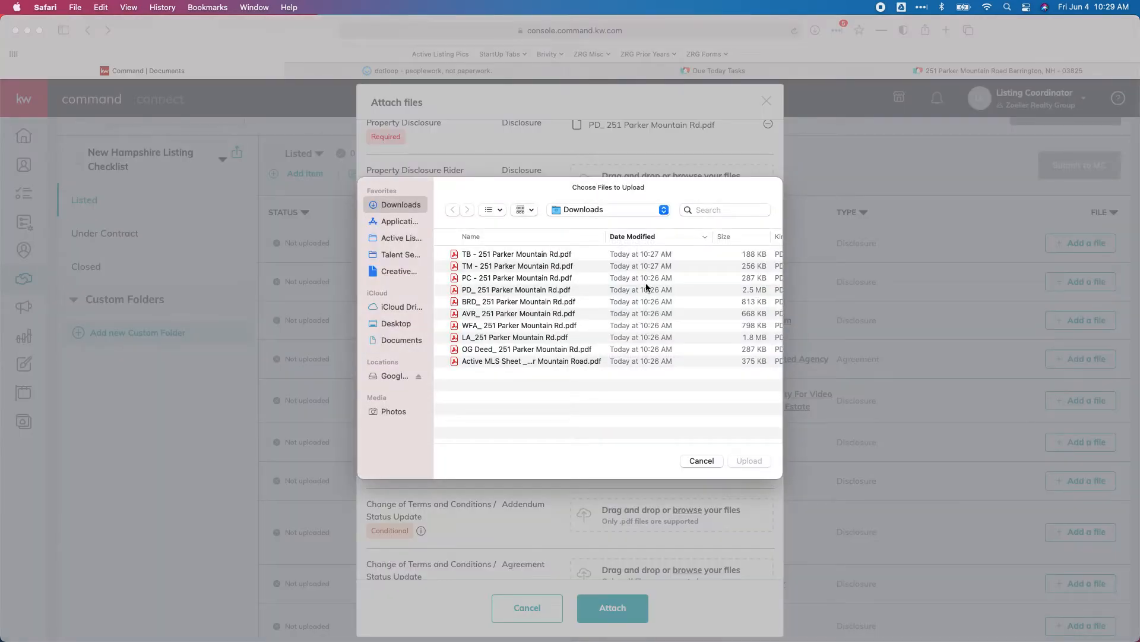
pyautogui.doubleClick(481, 277)
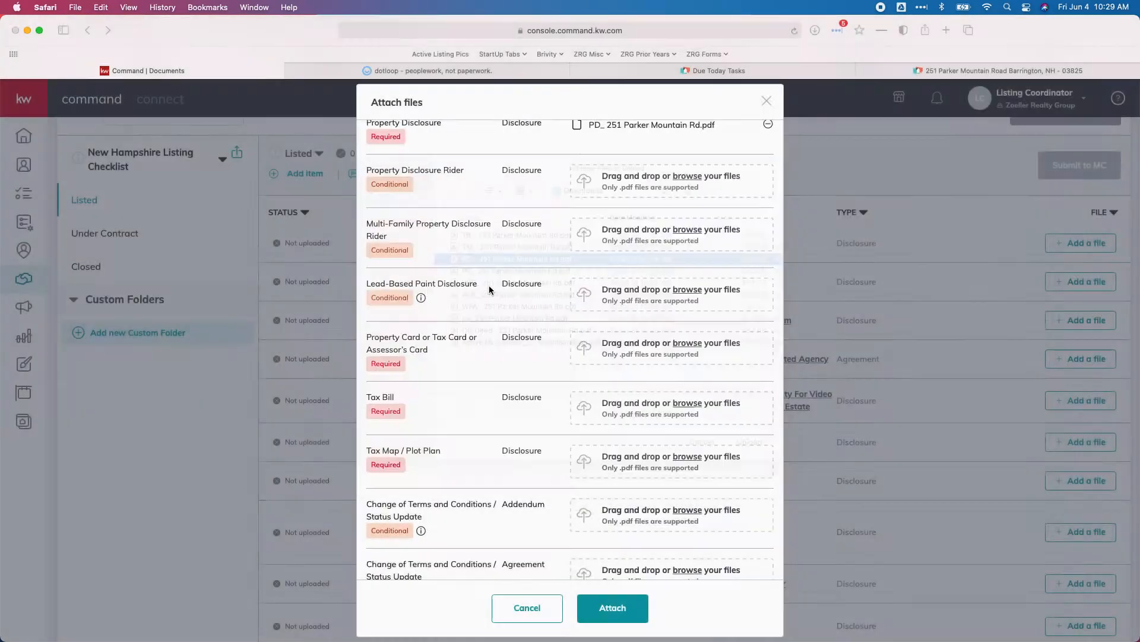
pyautogui.click(629, 408)
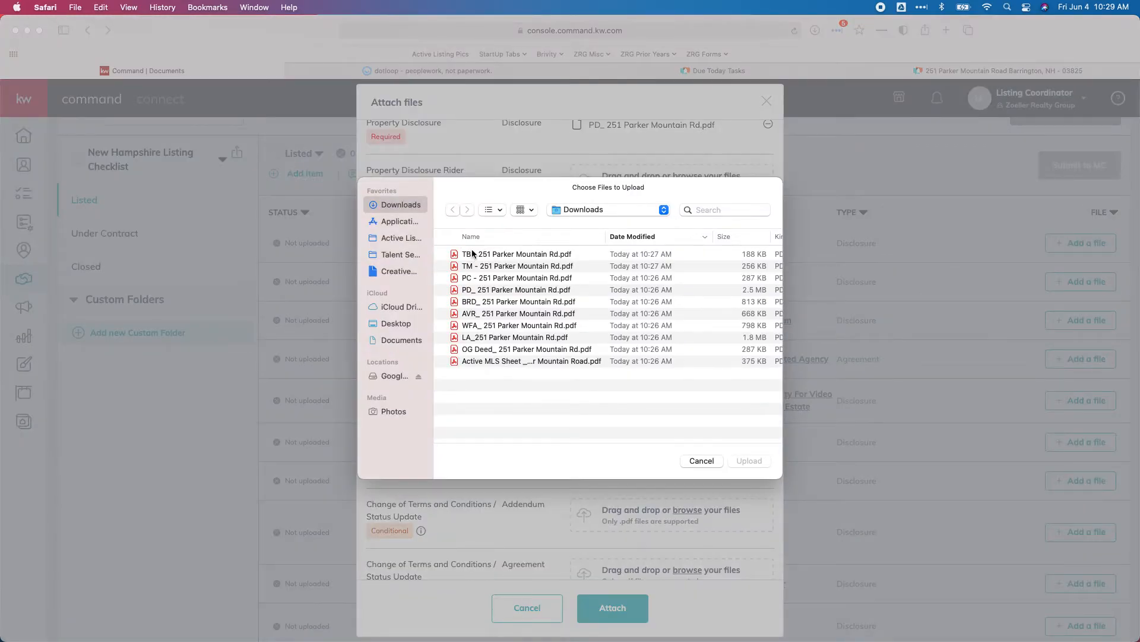
pyautogui.doubleClick(472, 249)
pyautogui.click(650, 449)
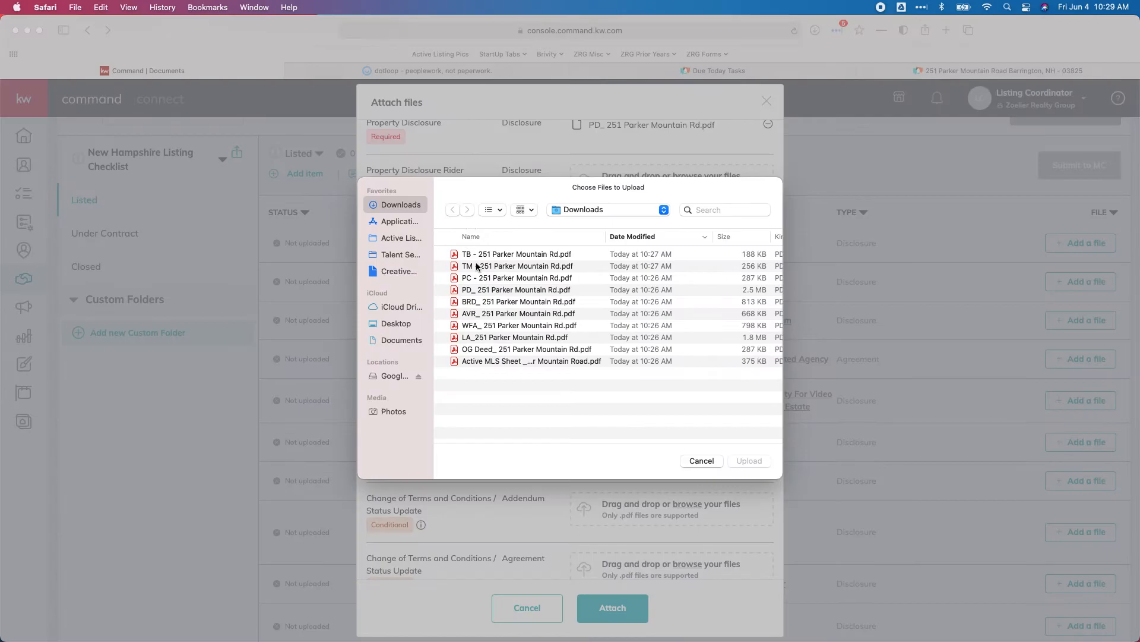
pyautogui.click(474, 266)
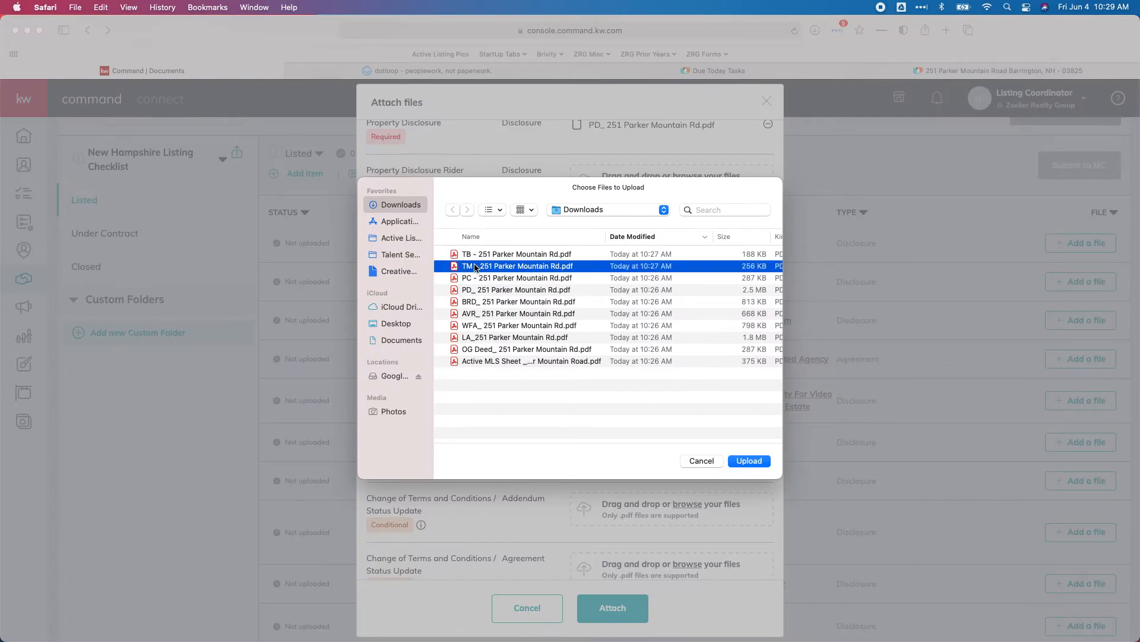
pyautogui.doubleClick(474, 266)
# - Upload all attached files to the New Hampshire Listing Checklist
pyautogui.scroll(-7, 533, 357)
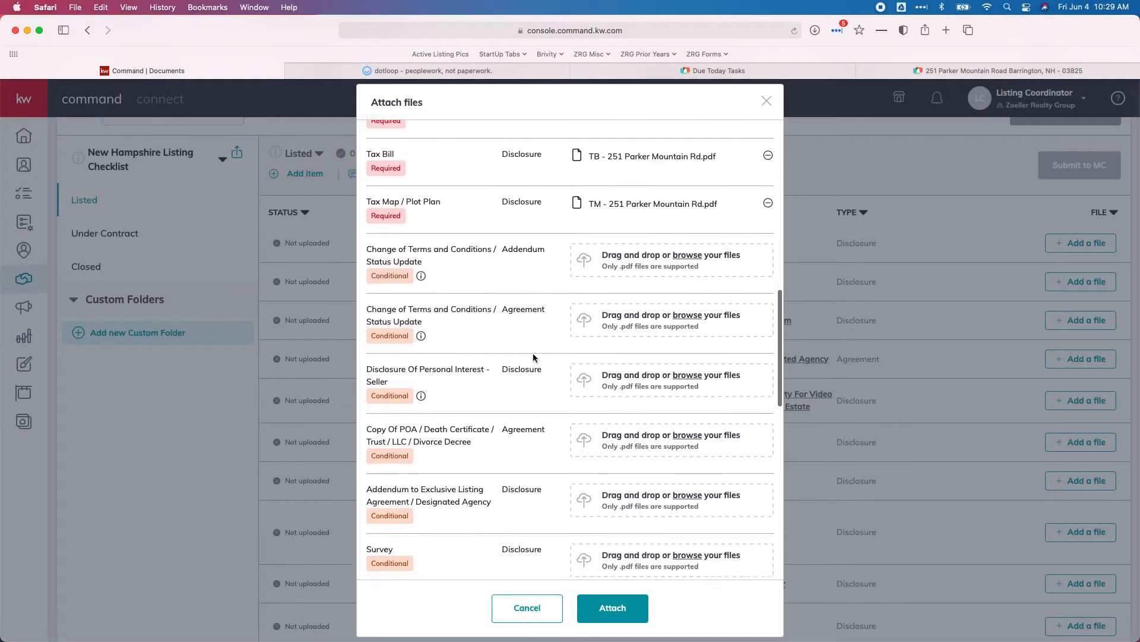
pyautogui.scroll(-10, 459, 279)
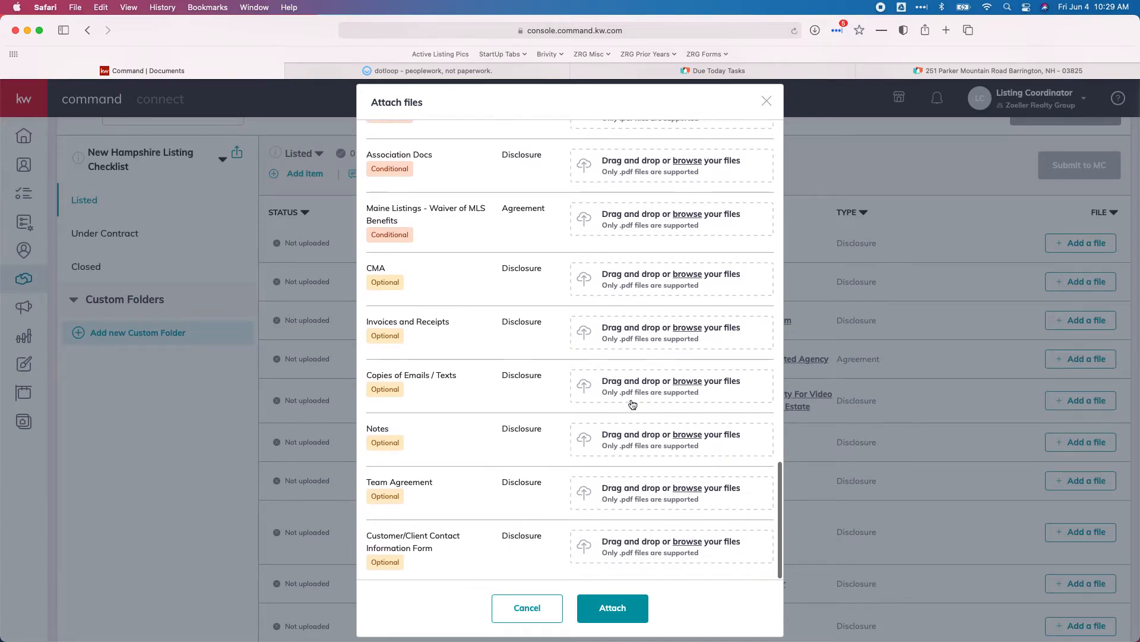
pyautogui.scroll(12, 635, 406)
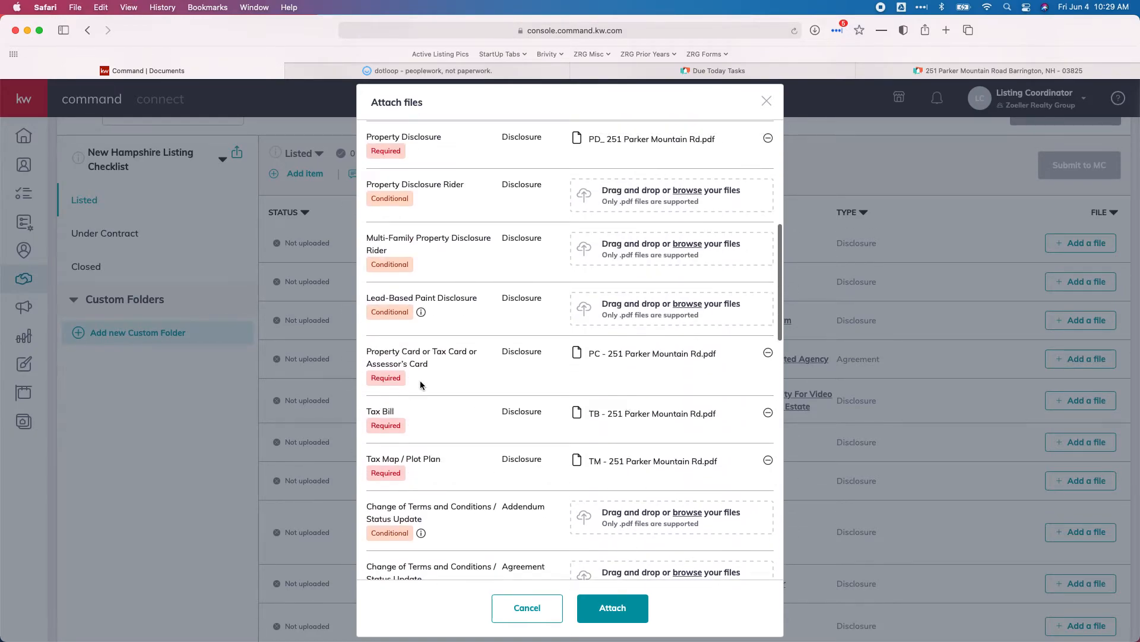
pyautogui.click(623, 628)
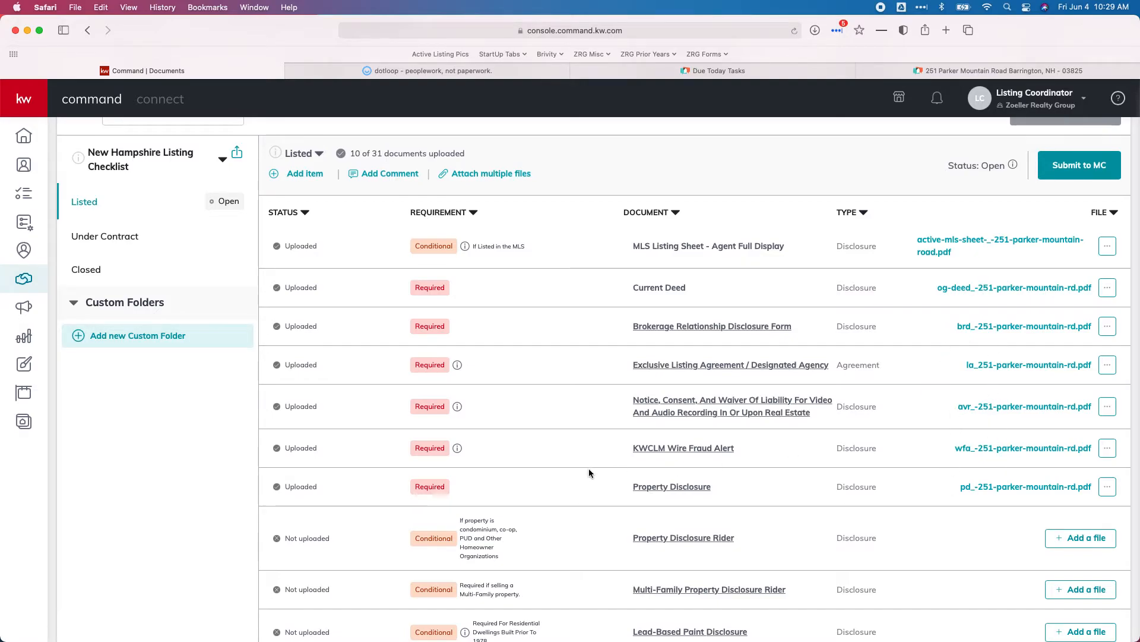
# - Review the uploaded rows at 10 of 31 and begin adding a Property Disclosure Rider file
pyautogui.scroll(-5, 991, 482)
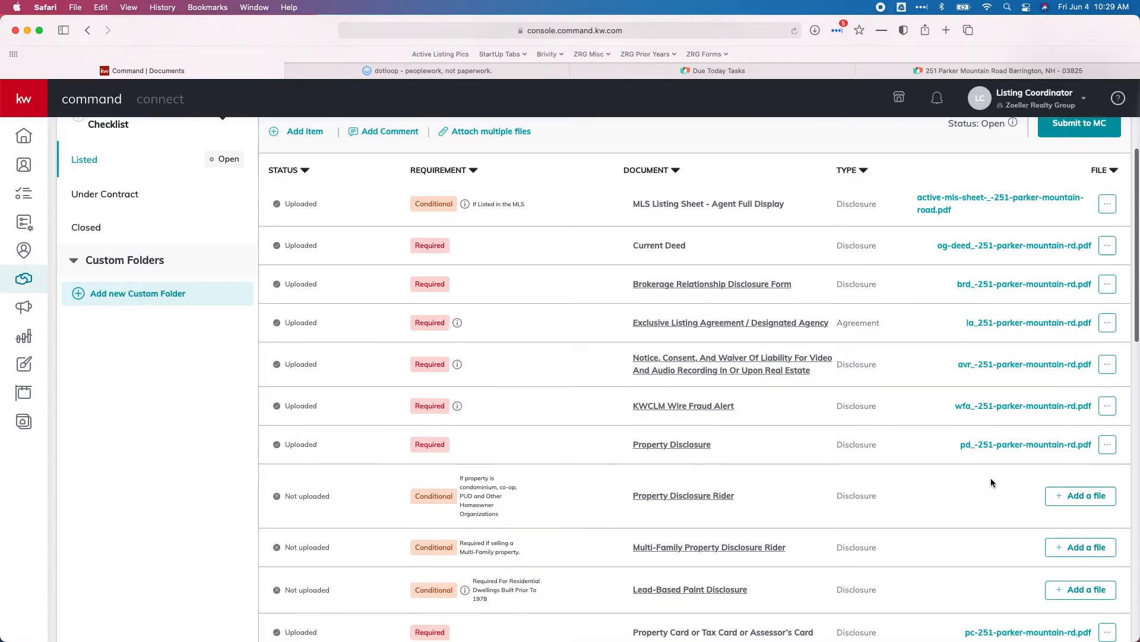
pyautogui.scroll(9, 991, 483)
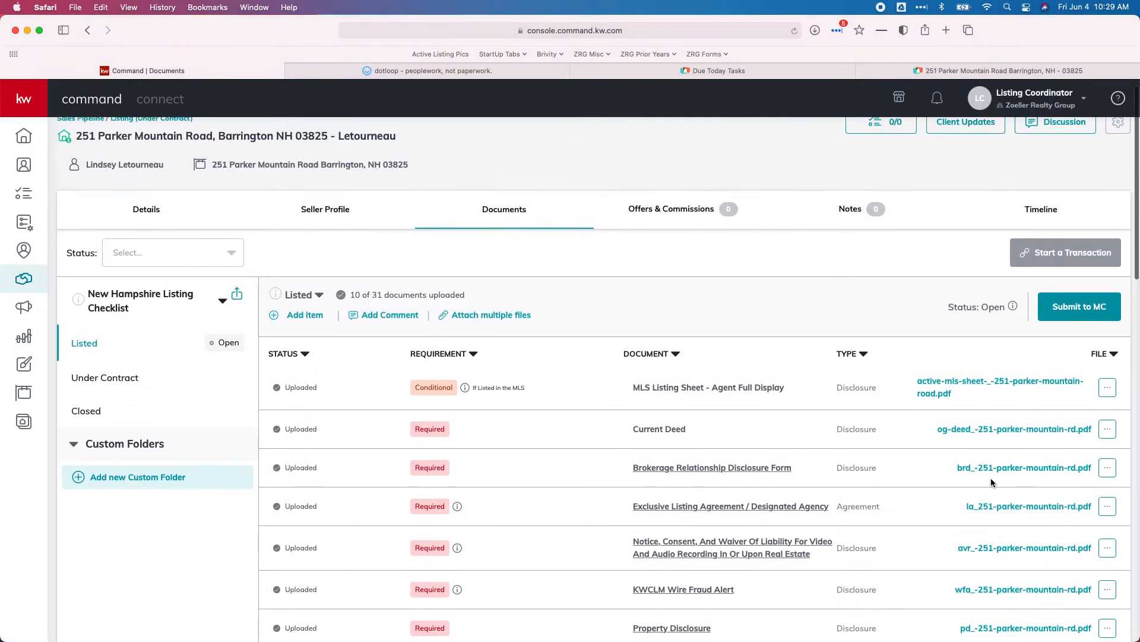
pyautogui.scroll(-3, 996, 442)
pyautogui.scroll(-2, 998, 444)
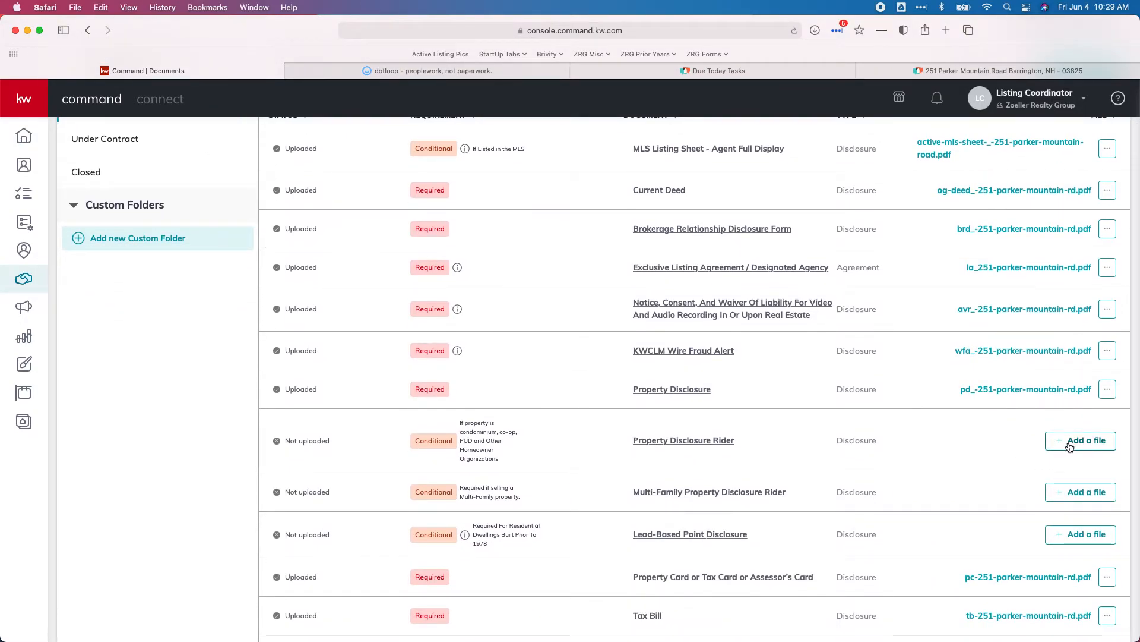
pyautogui.click(1070, 447)
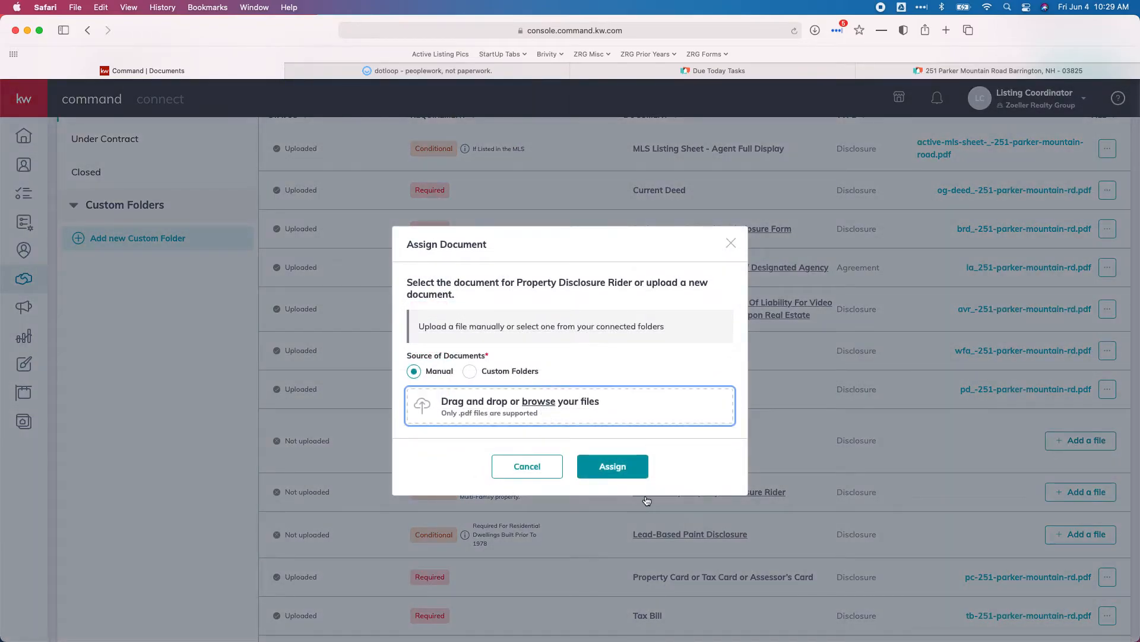
# - Abandon the Property Disclosure Rider attachment and return to the top of the checklist
pyautogui.click(572, 404)
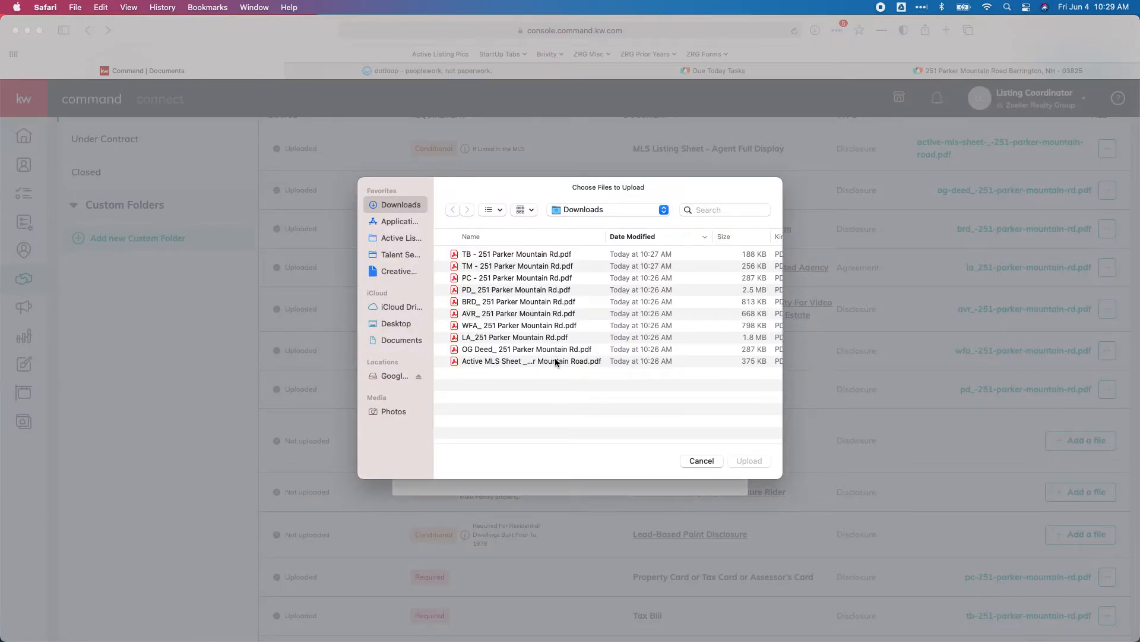
pyautogui.click(702, 462)
pyautogui.click(548, 468)
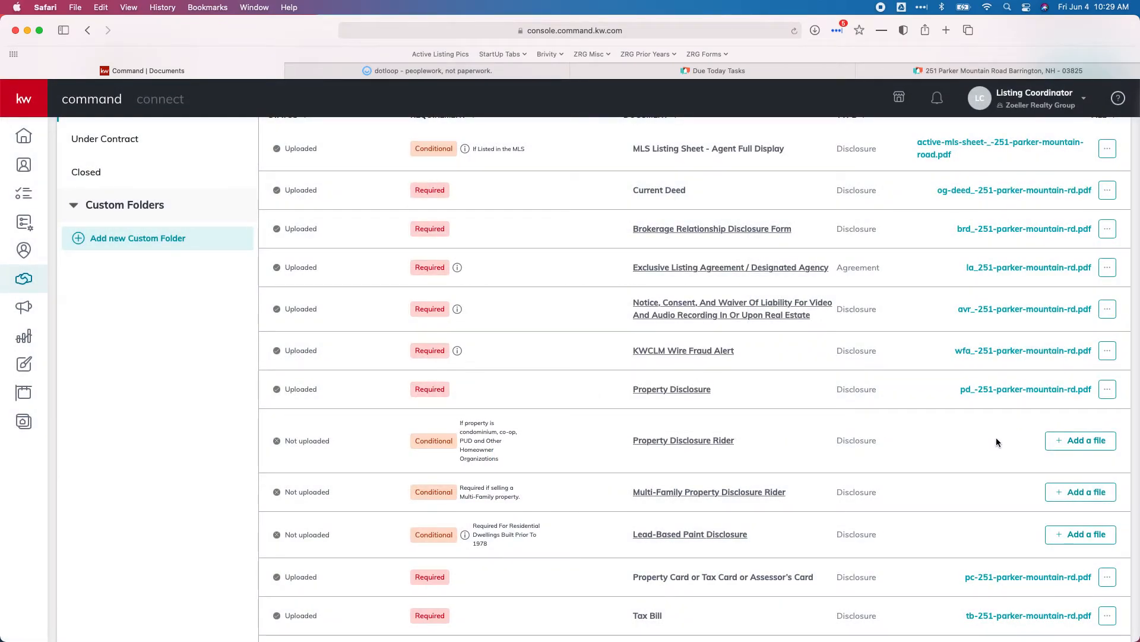
pyautogui.scroll(2, 615, 413)
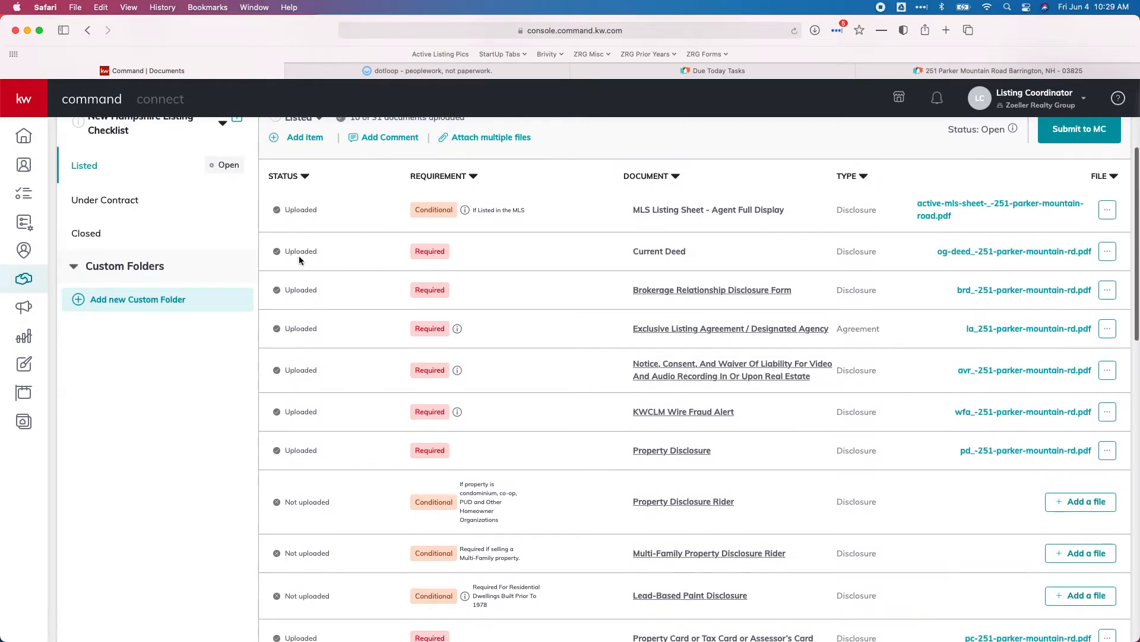
pyautogui.scroll(-5, 296, 453)
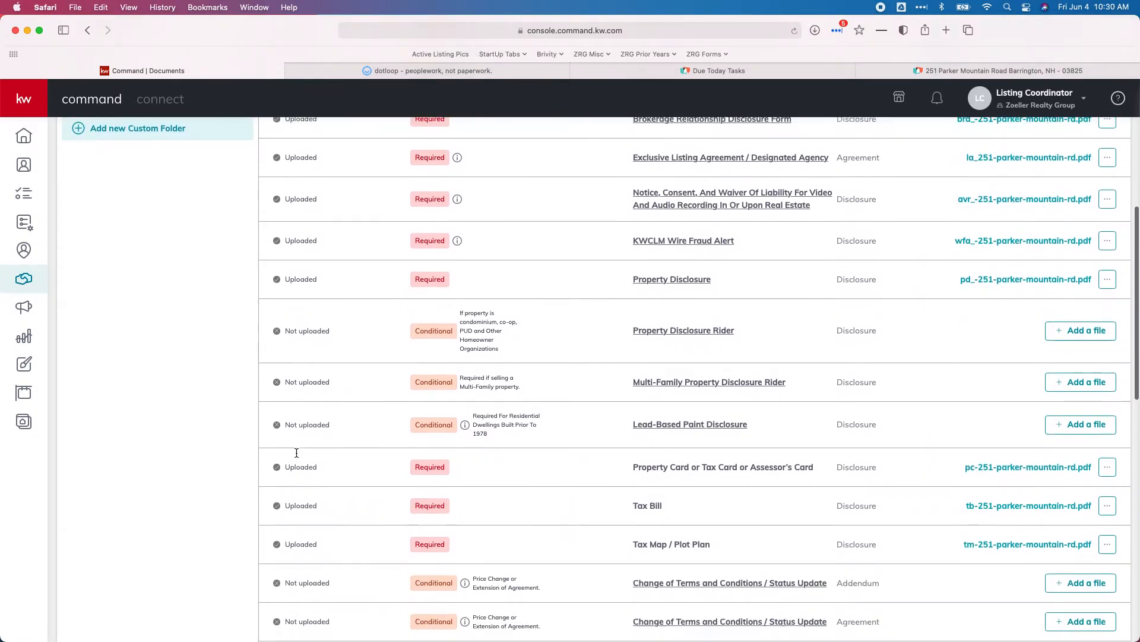
pyautogui.scroll(5, 580, 450)
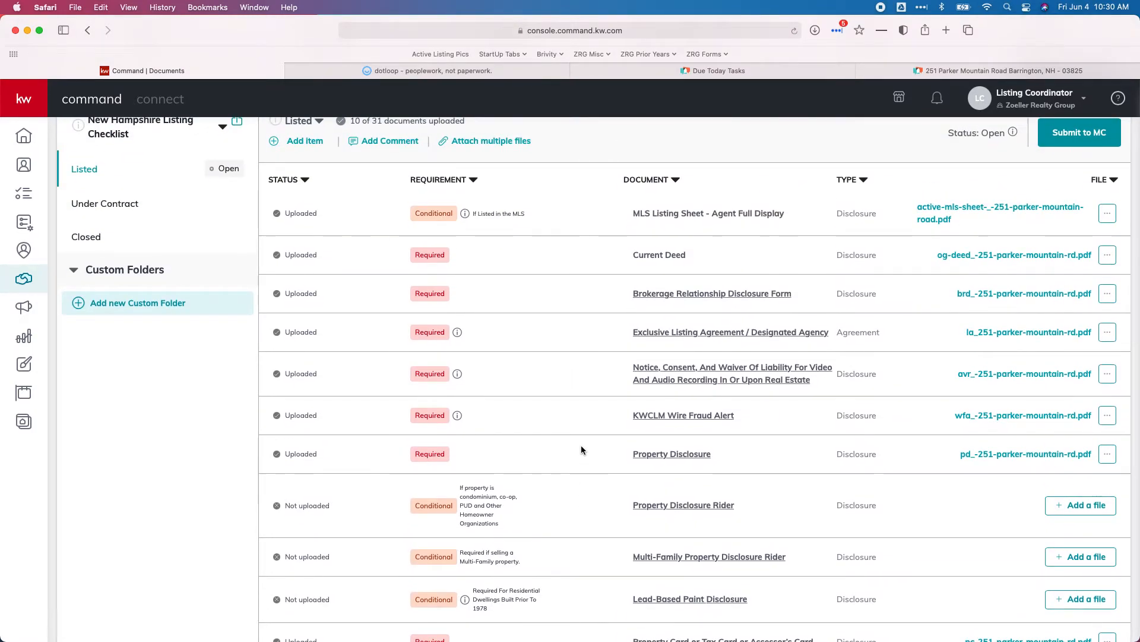
pyautogui.scroll(1, 832, 400)
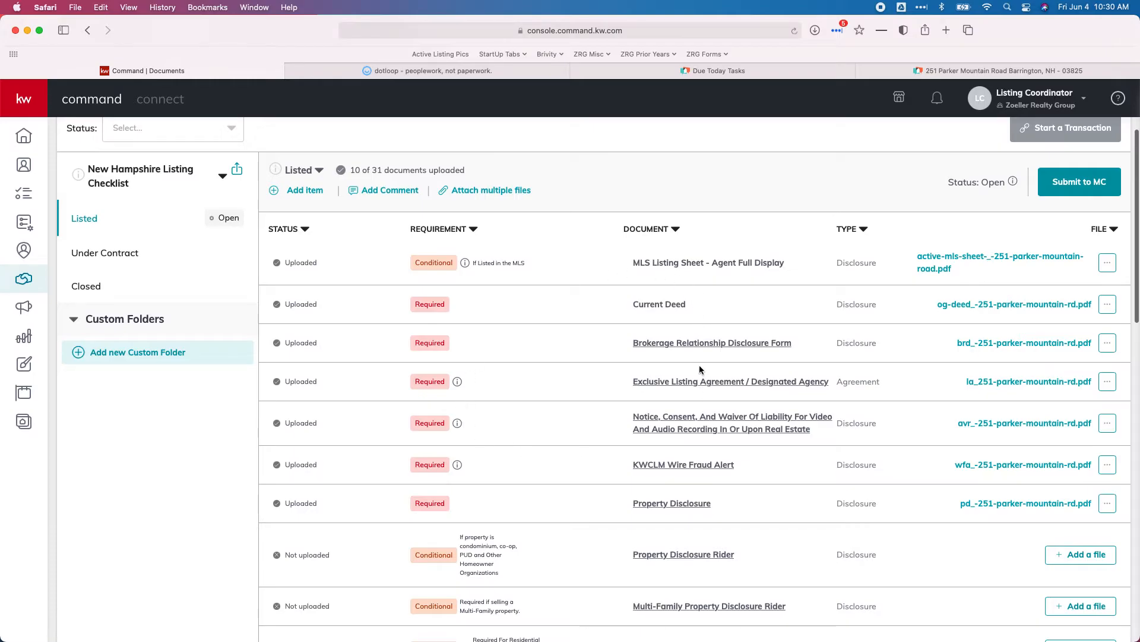
# - Submit the Listed checklist to MC and confirm, then go to the property's Brivity page
pyautogui.click(1067, 188)
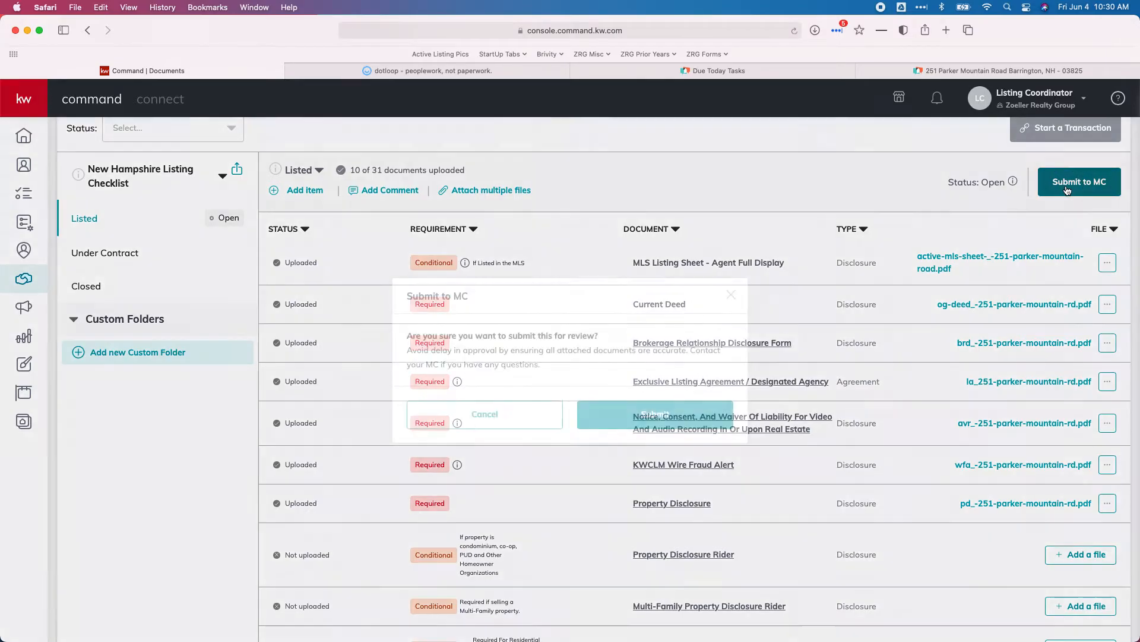
pyautogui.click(655, 417)
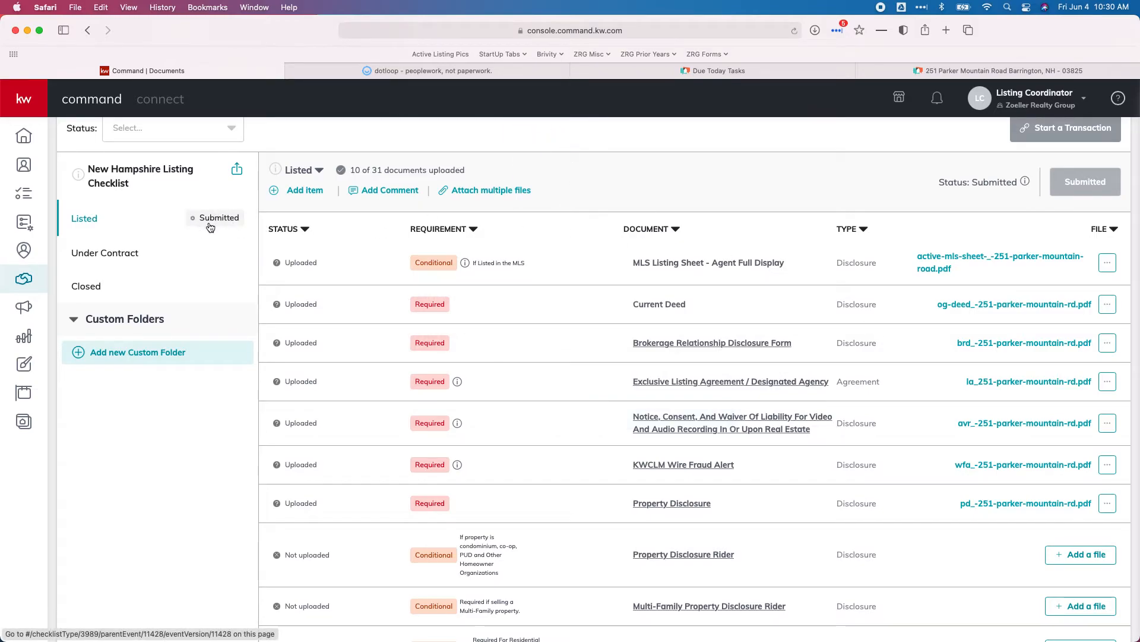
pyautogui.click(938, 71)
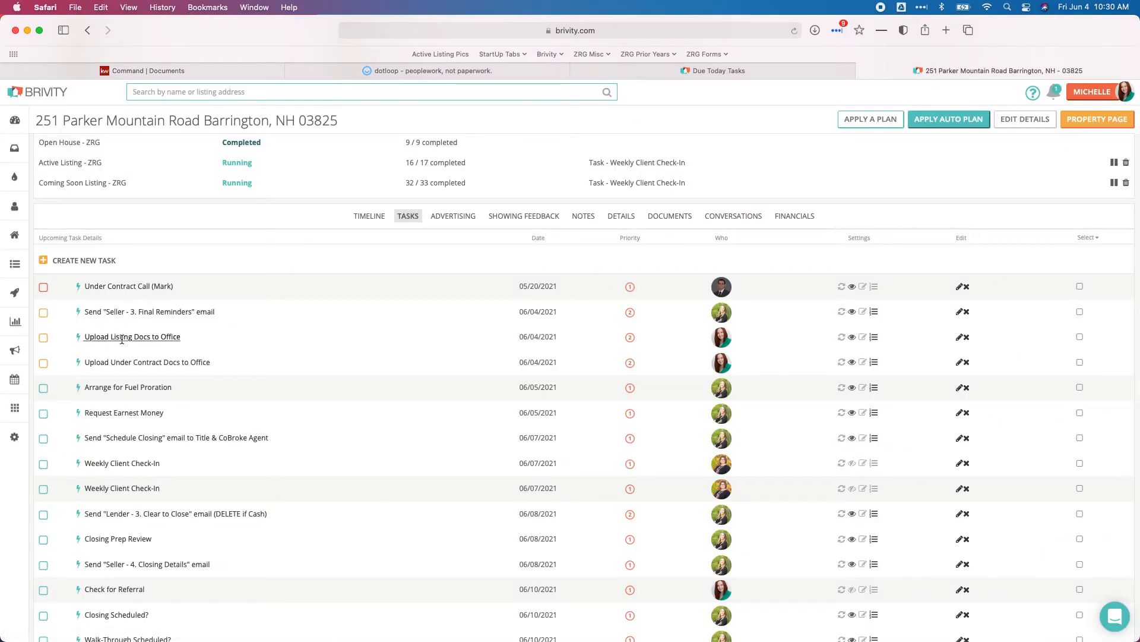
# - Check off Upload Listing Docs to Office, refresh, and open the Listing Pending - ZRG plan
pyautogui.click(43, 337)
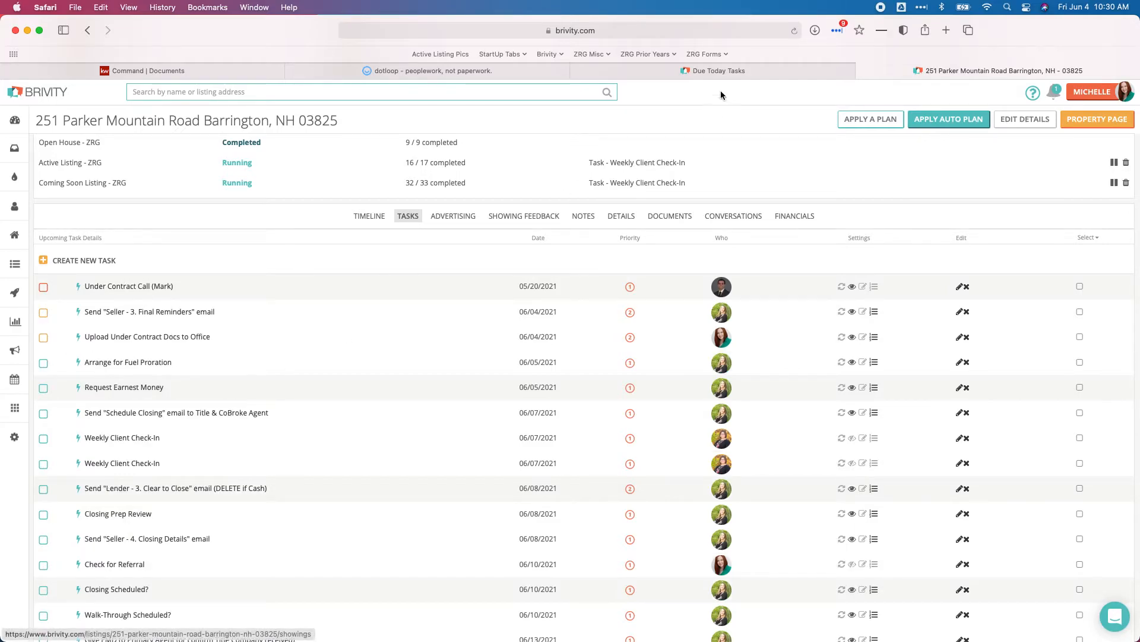
pyautogui.click(792, 33)
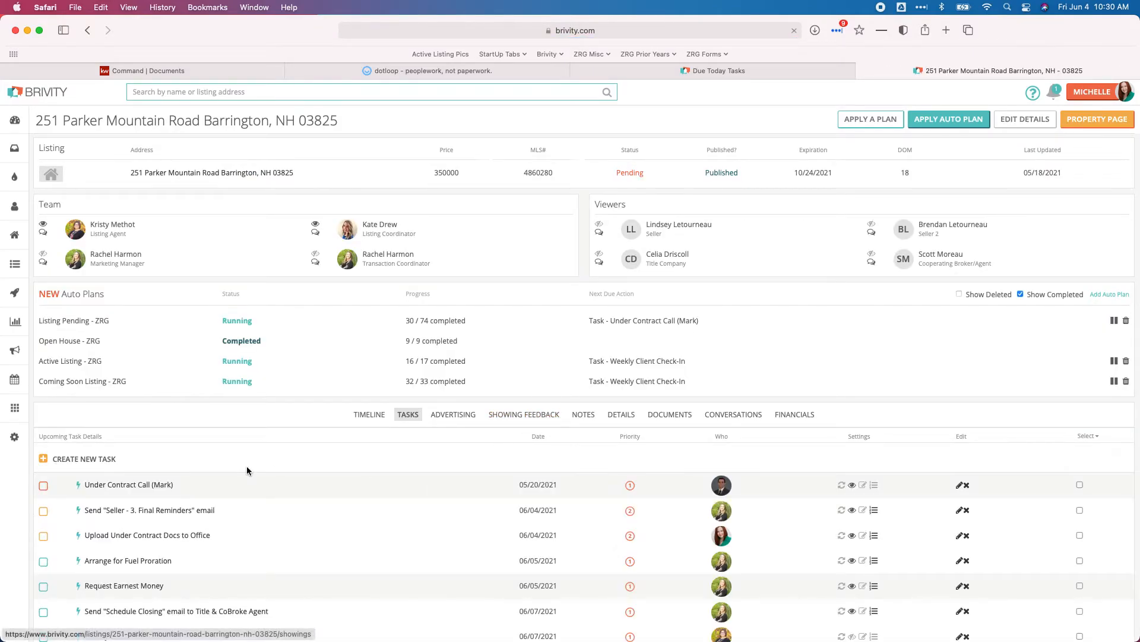
pyautogui.scroll(-5, 250, 467)
pyautogui.scroll(2, 250, 467)
pyautogui.scroll(-2, 249, 467)
pyautogui.scroll(-1, 250, 469)
pyautogui.scroll(3, 250, 469)
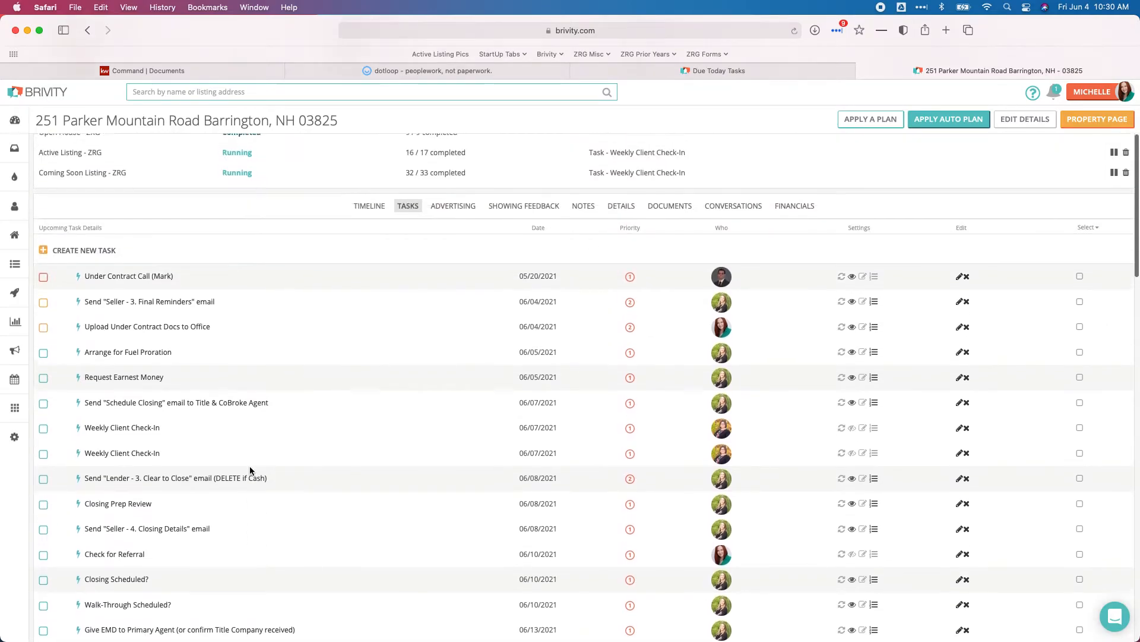
pyautogui.click(794, 32)
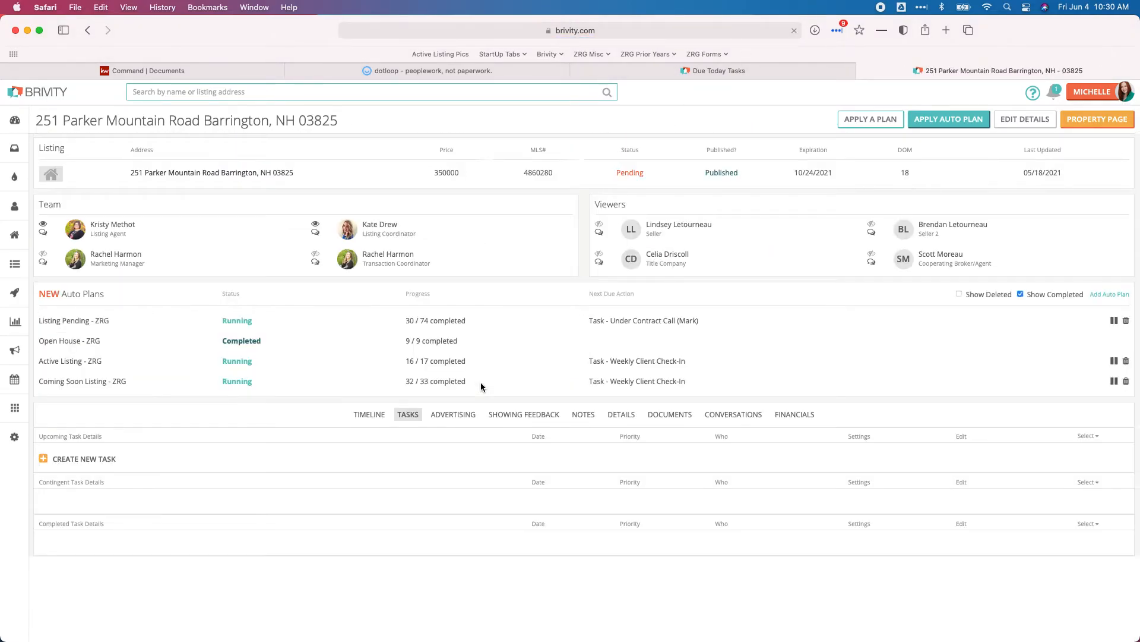
pyautogui.scroll(-3, 481, 387)
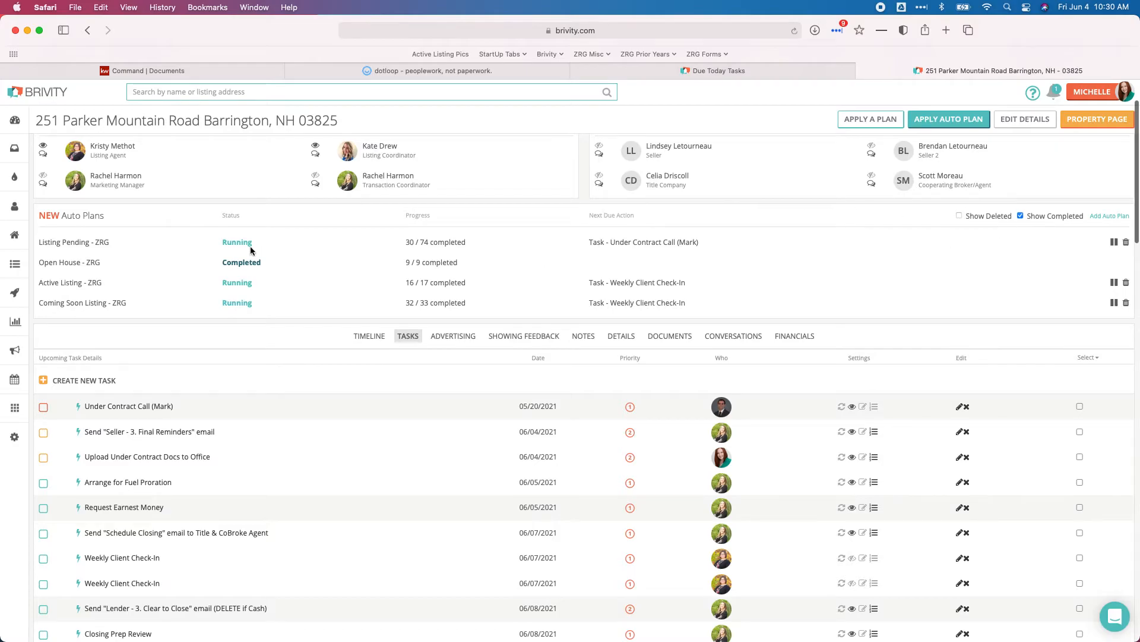
pyautogui.click(94, 243)
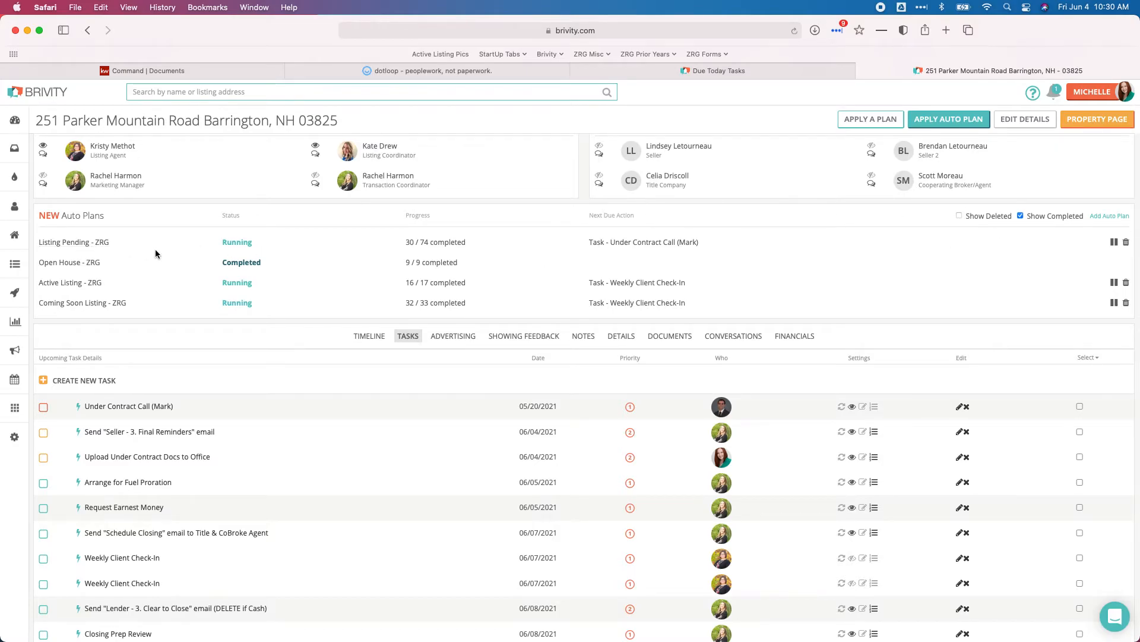
pyautogui.scroll(-15, 371, 246)
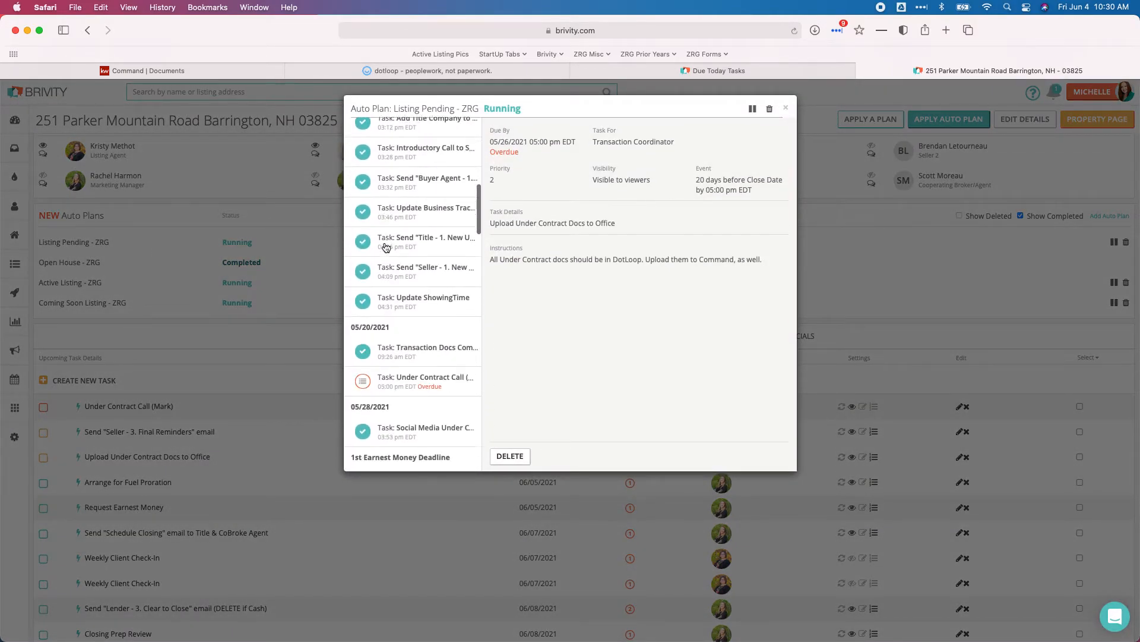
# - Open the auto plan's Submit Listing Docs to Office task: due 06/04/2021 10:30 am, Failed to create
pyautogui.scroll(-8, 386, 247)
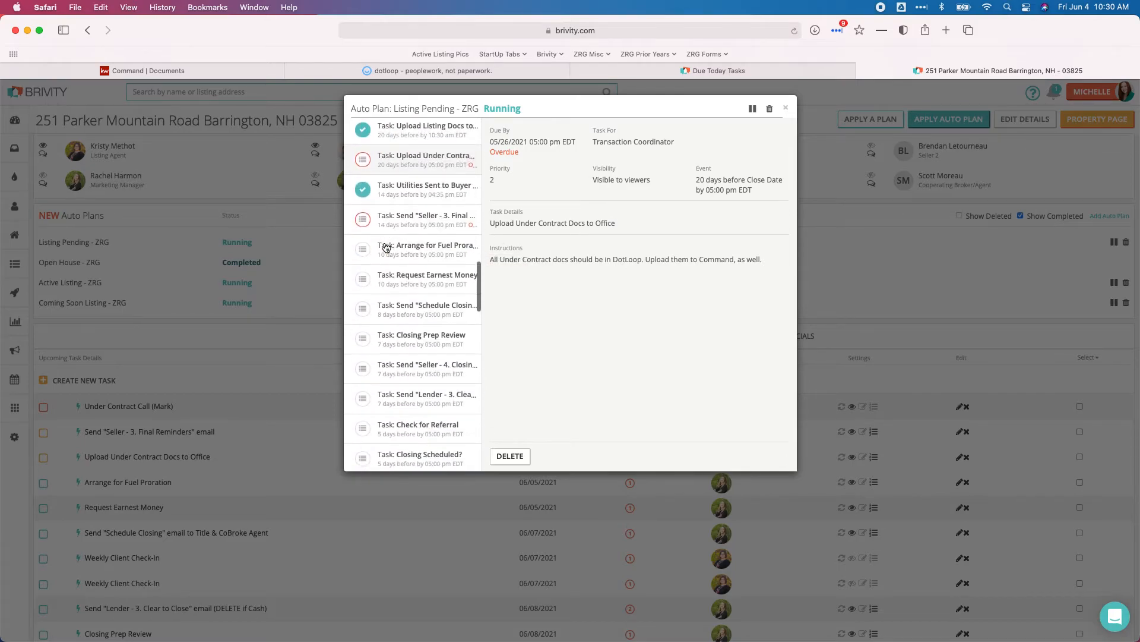
pyautogui.scroll(-10, 386, 247)
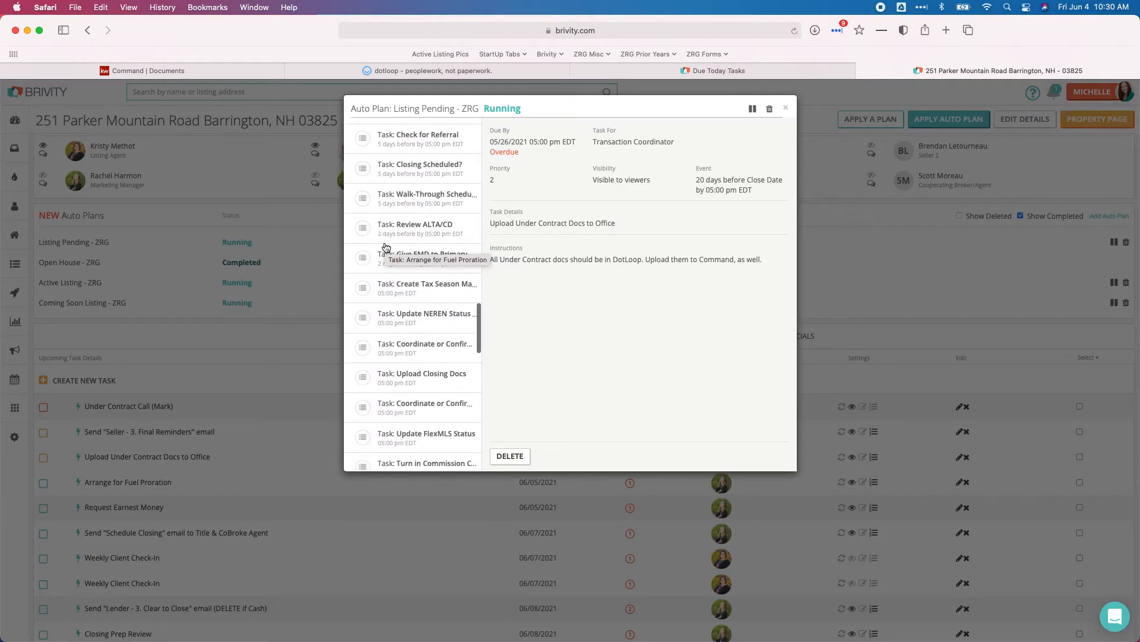
pyautogui.scroll(-4, 386, 248)
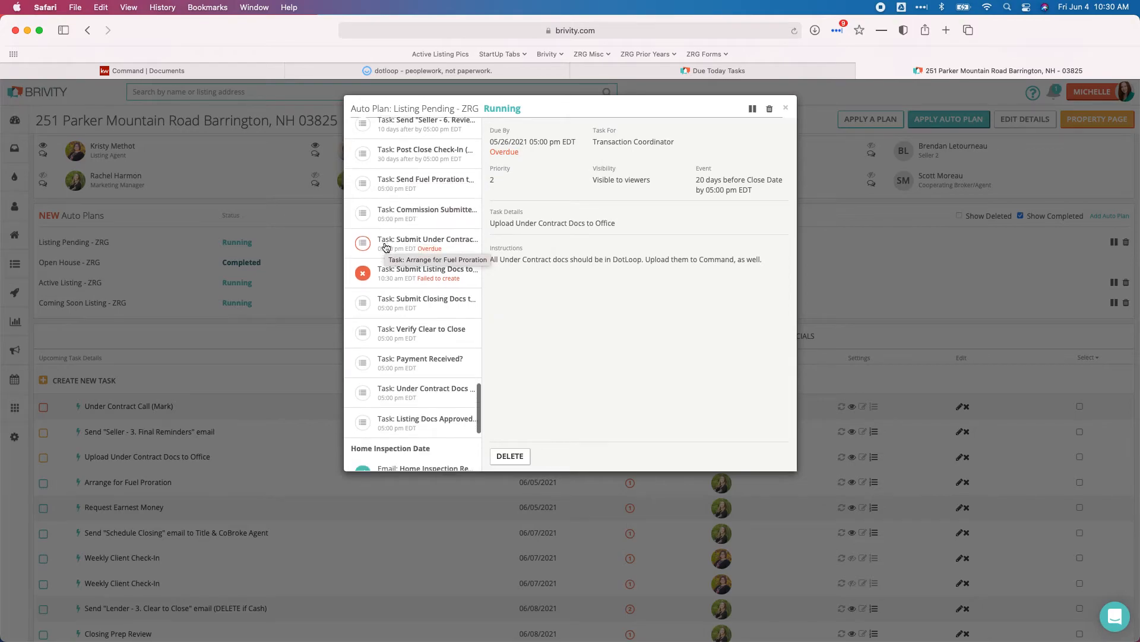
pyautogui.click(441, 283)
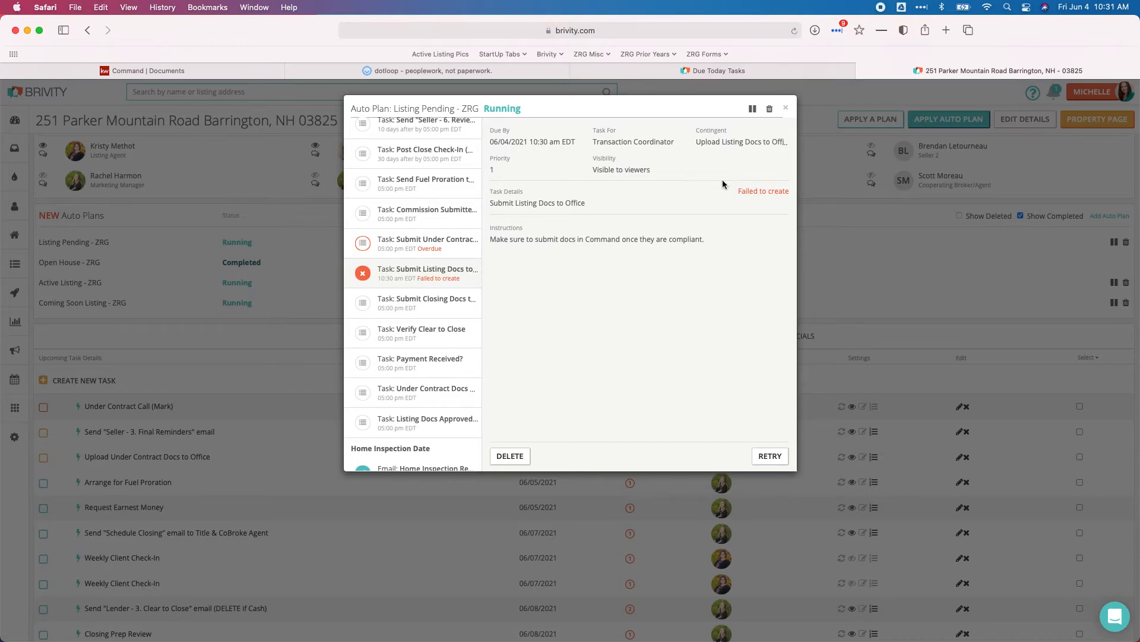
# - Close the auto plan details and open KW Command's Under Contract documents checklist
pyautogui.click(787, 111)
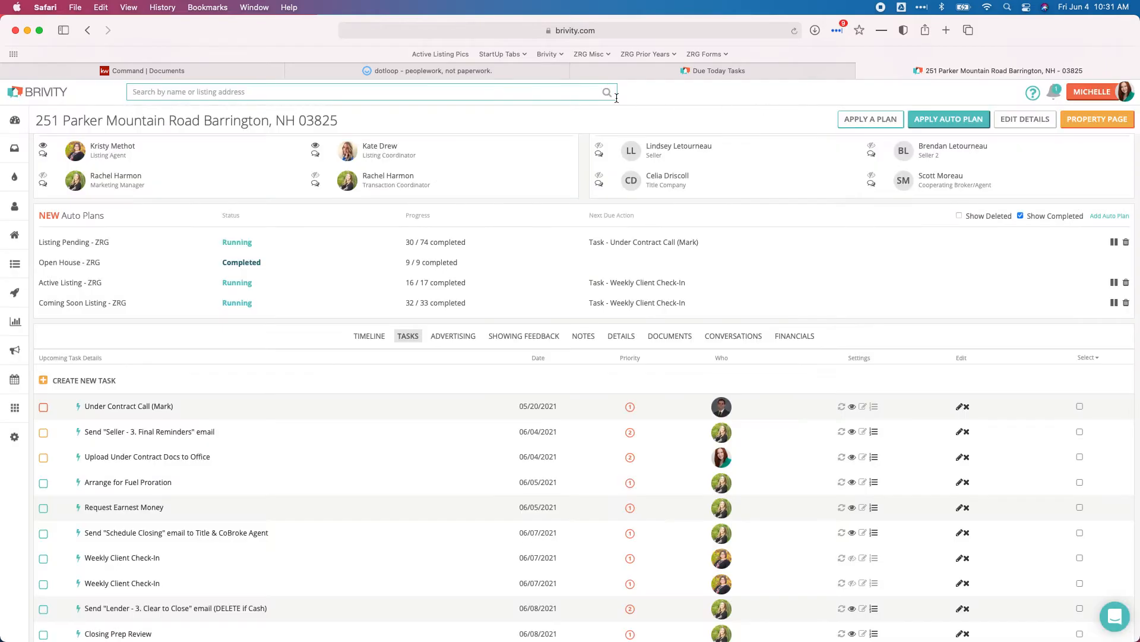
pyautogui.click(378, 69)
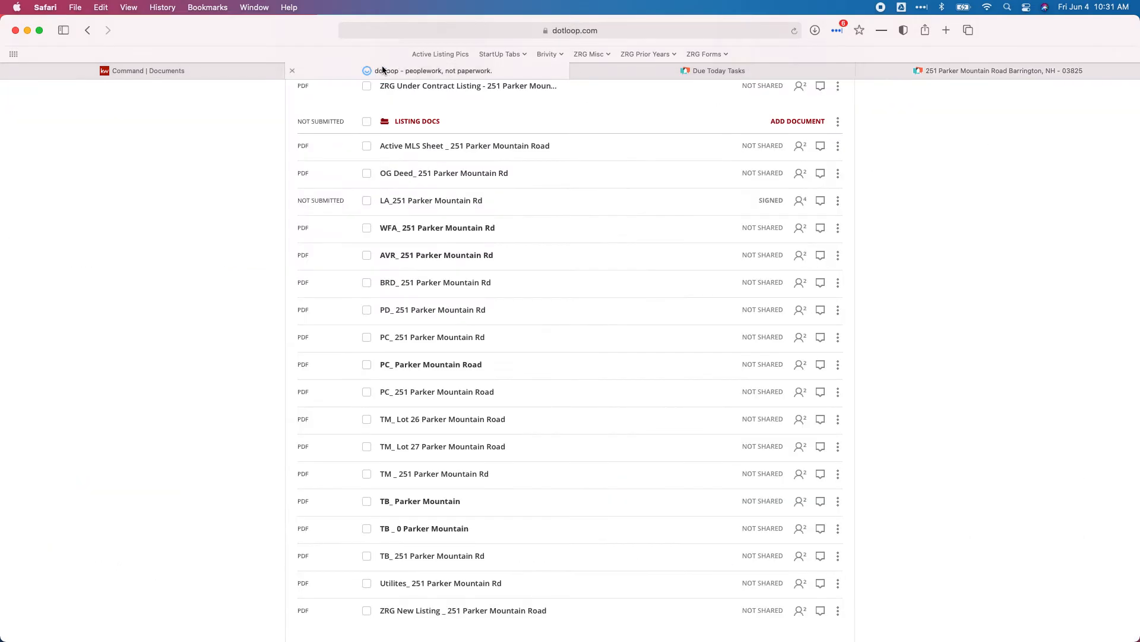
pyautogui.click(215, 76)
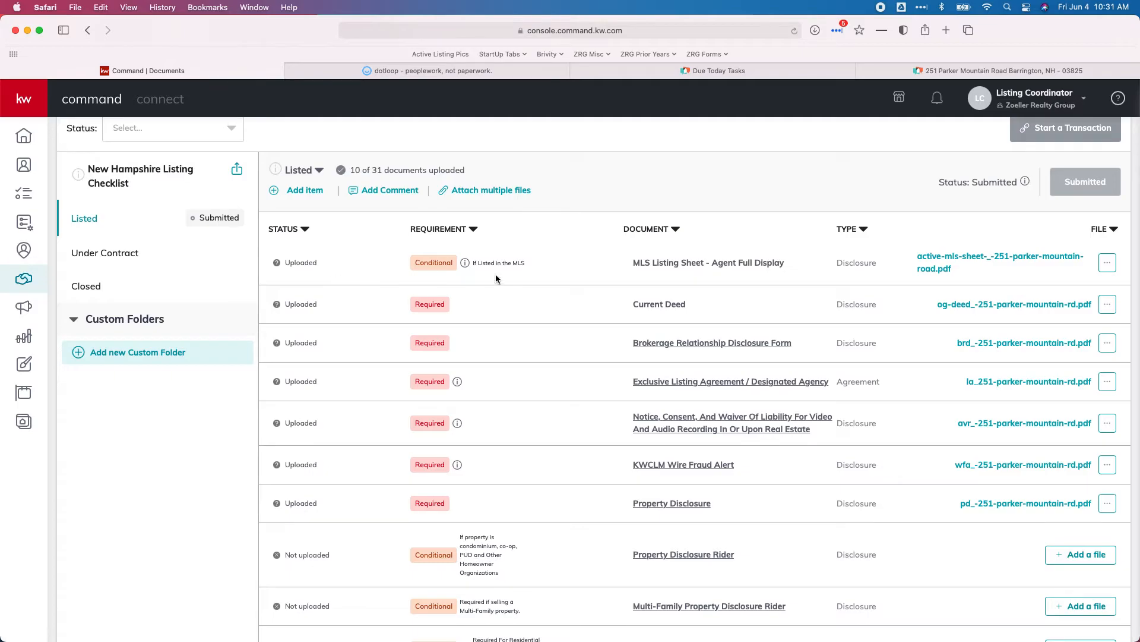
pyautogui.click(116, 252)
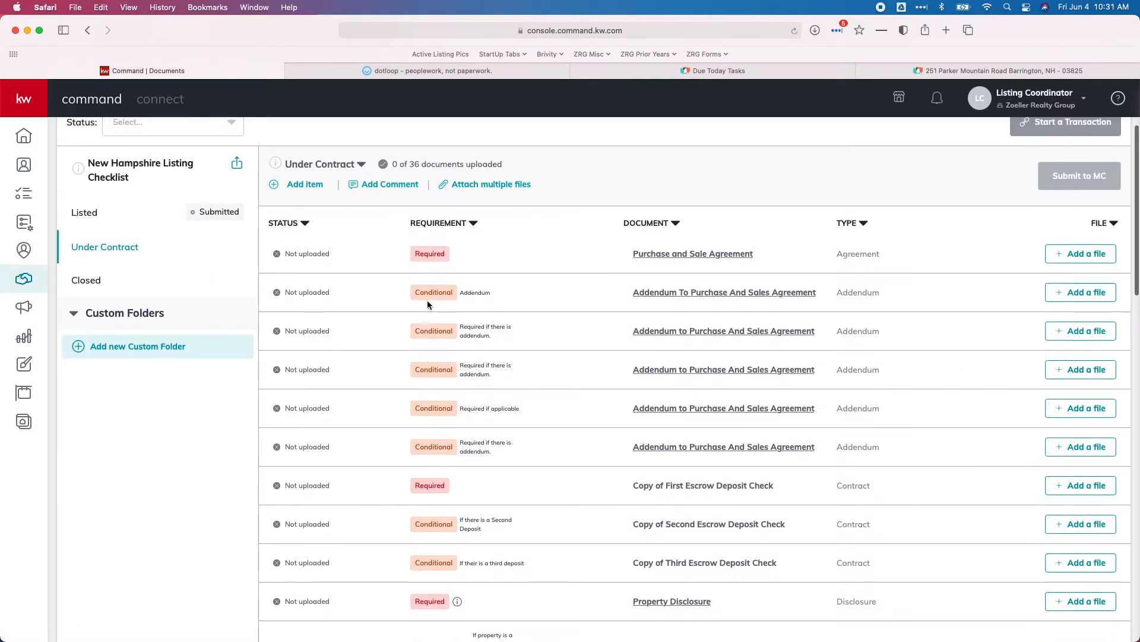
# - Look through the Under Contract checklist (0 of 36 uploaded), then return to dotloop's documents
pyautogui.scroll(-2, 426, 301)
pyautogui.scroll(-1, 426, 300)
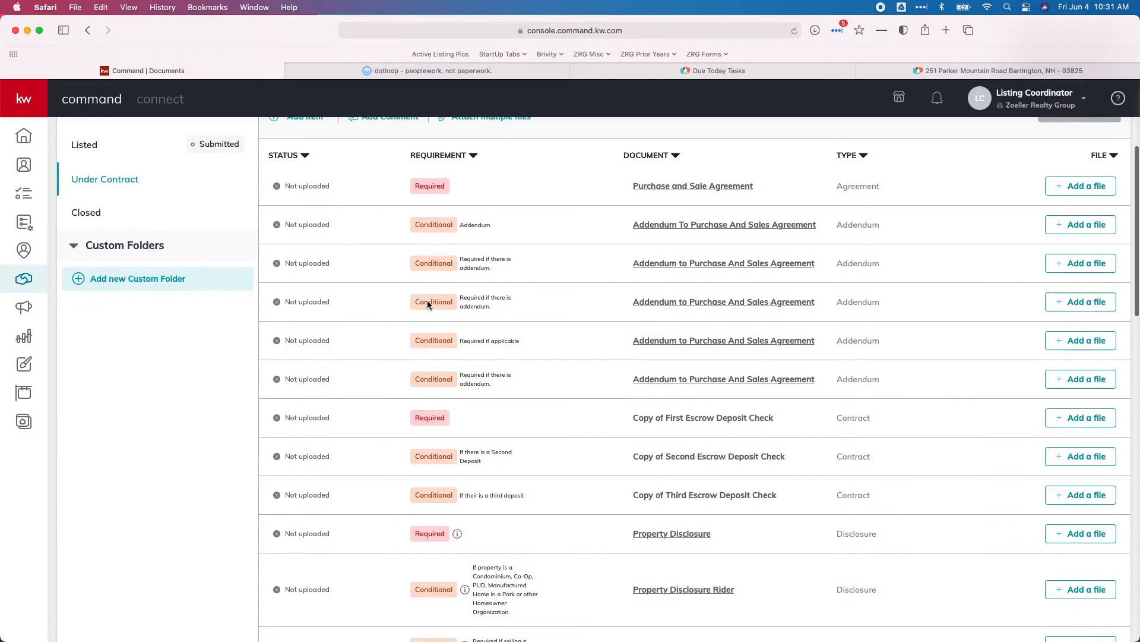
pyautogui.scroll(-1, 427, 300)
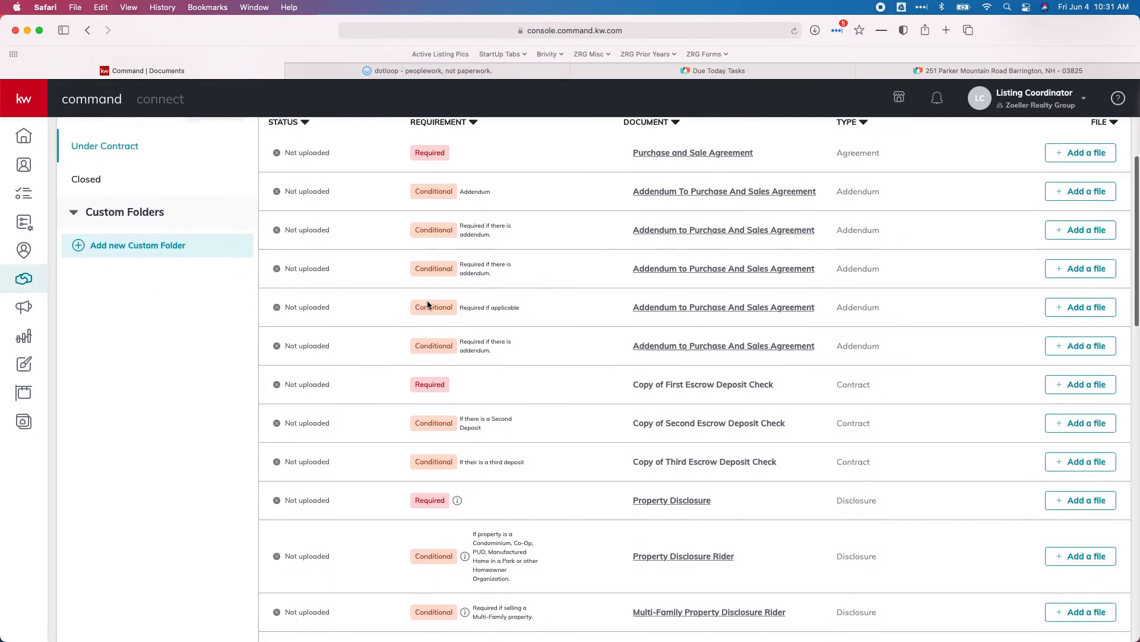
pyautogui.scroll(3, 428, 301)
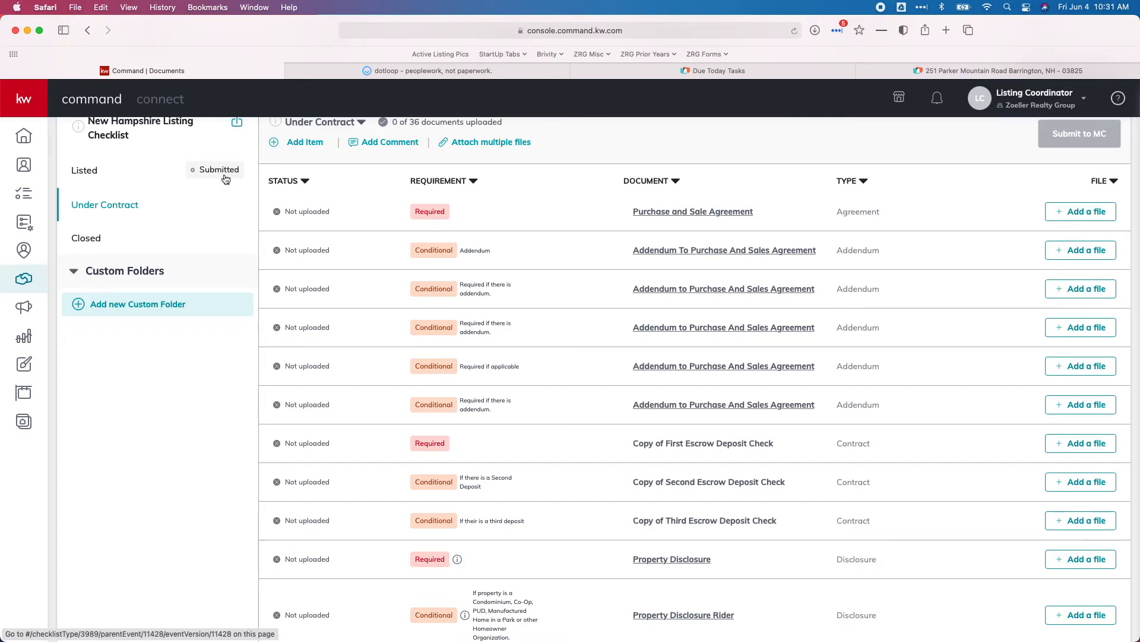
pyautogui.click(391, 75)
pyautogui.scroll(2, 439, 252)
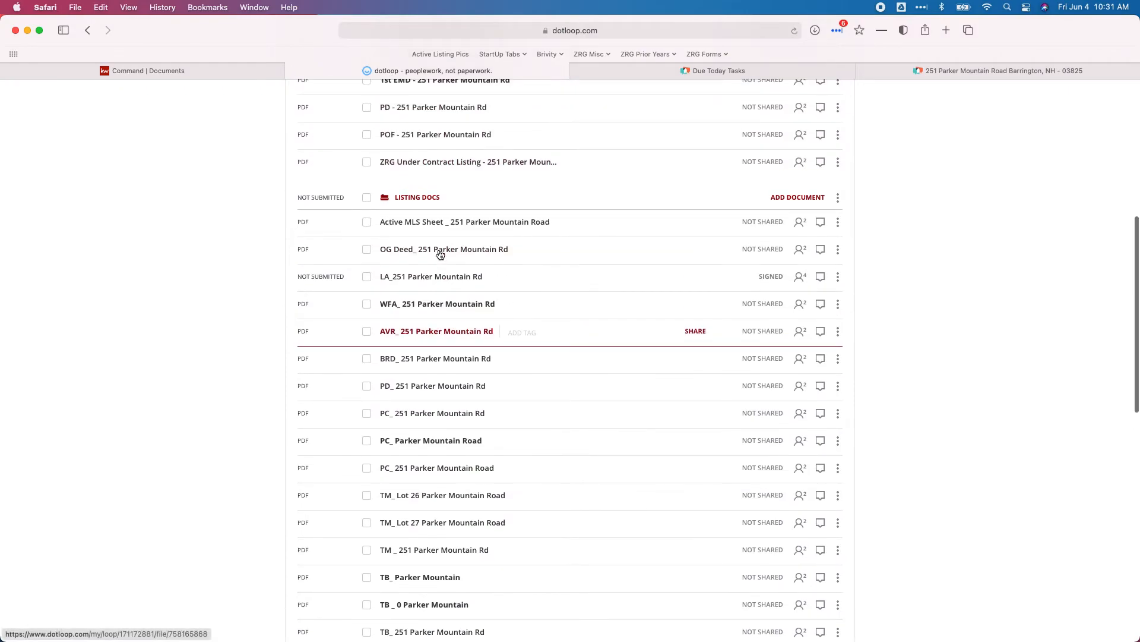
pyautogui.scroll(5, 440, 254)
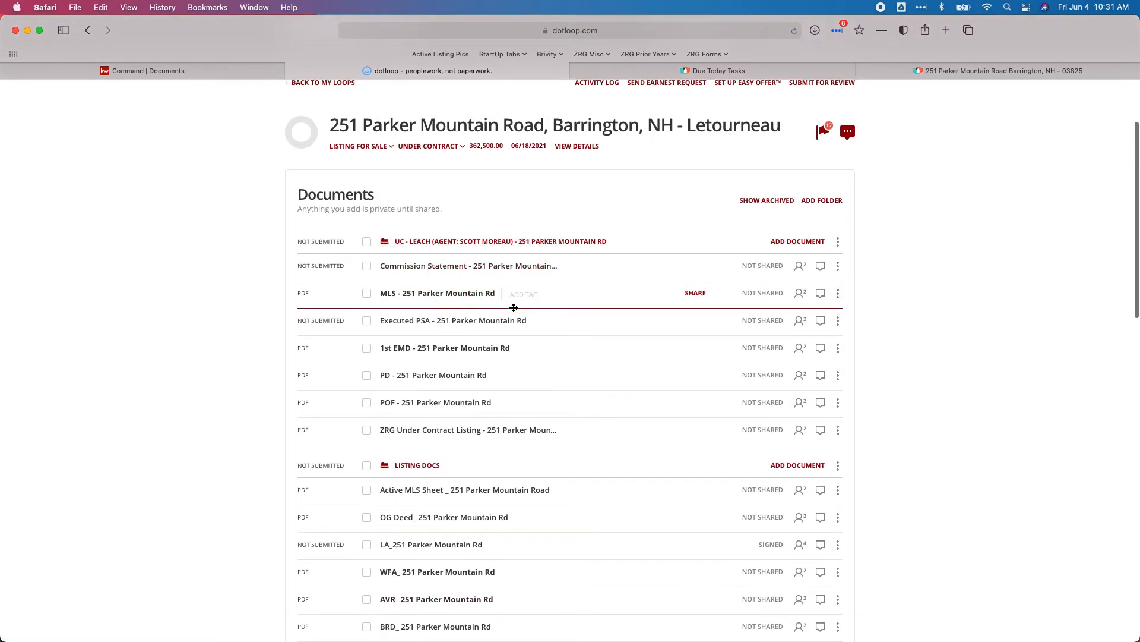
pyautogui.click(838, 320)
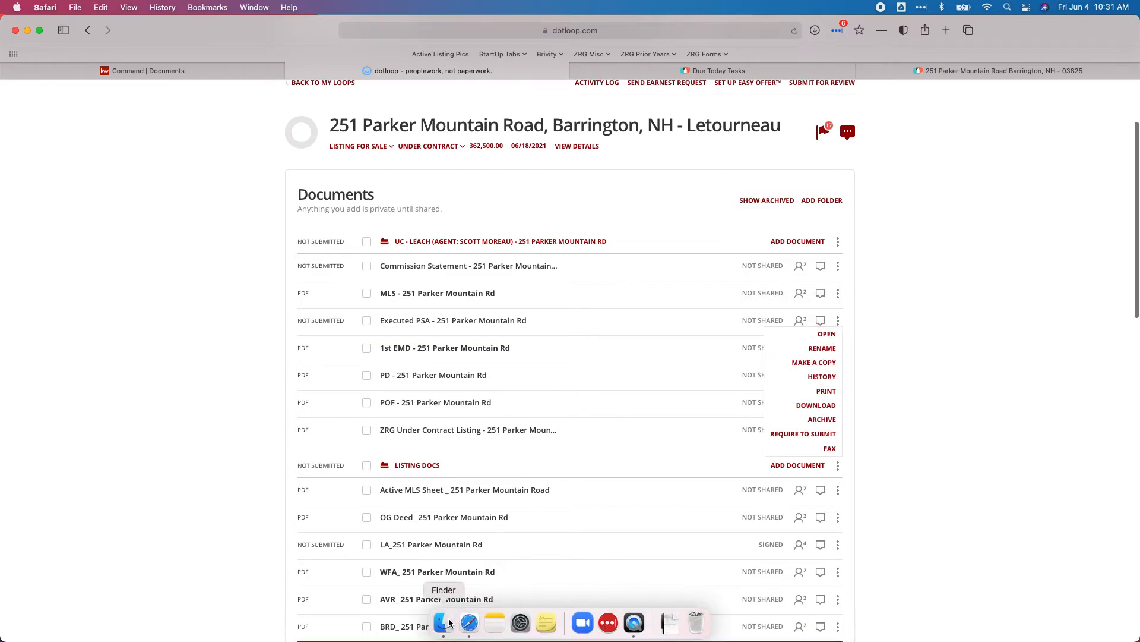
# - Move all previously downloaded files in Downloads to the Trash
pyautogui.click(443, 635)
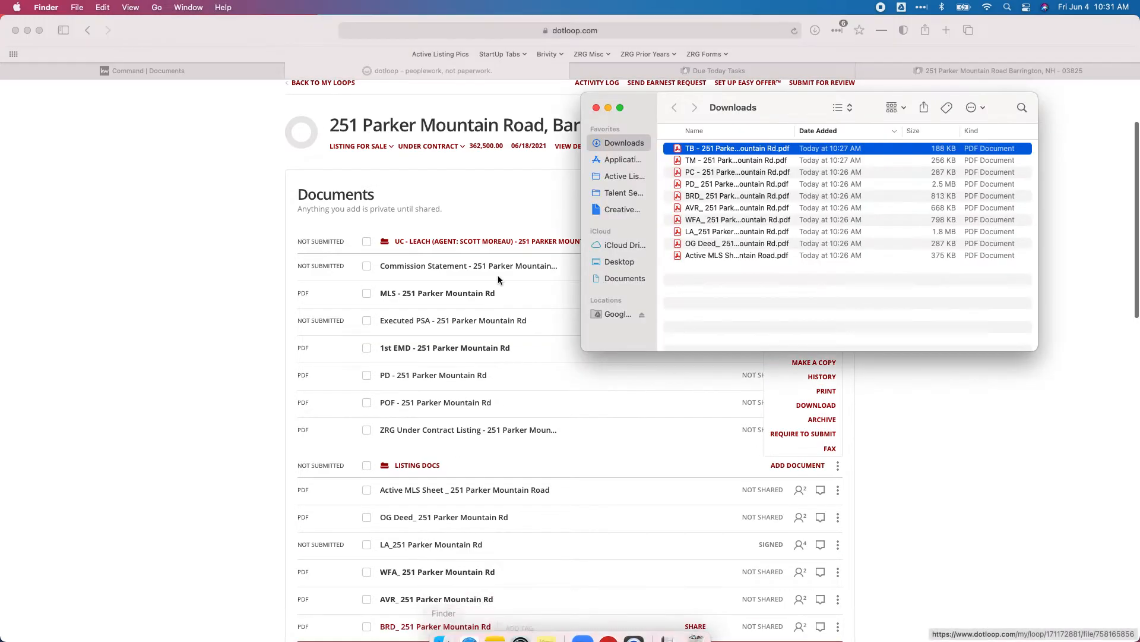
pyautogui.keyDown('shift'); pyautogui.click(716, 254); pyautogui.keyUp('shift')
pyautogui.rightClick(716, 254)
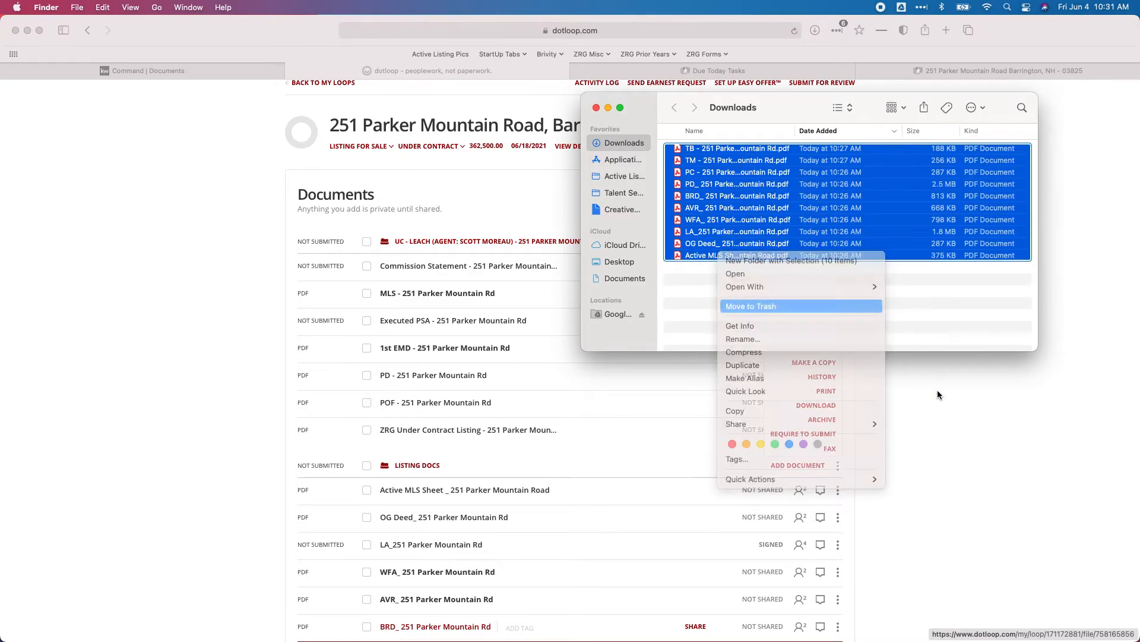
pyautogui.click(925, 409)
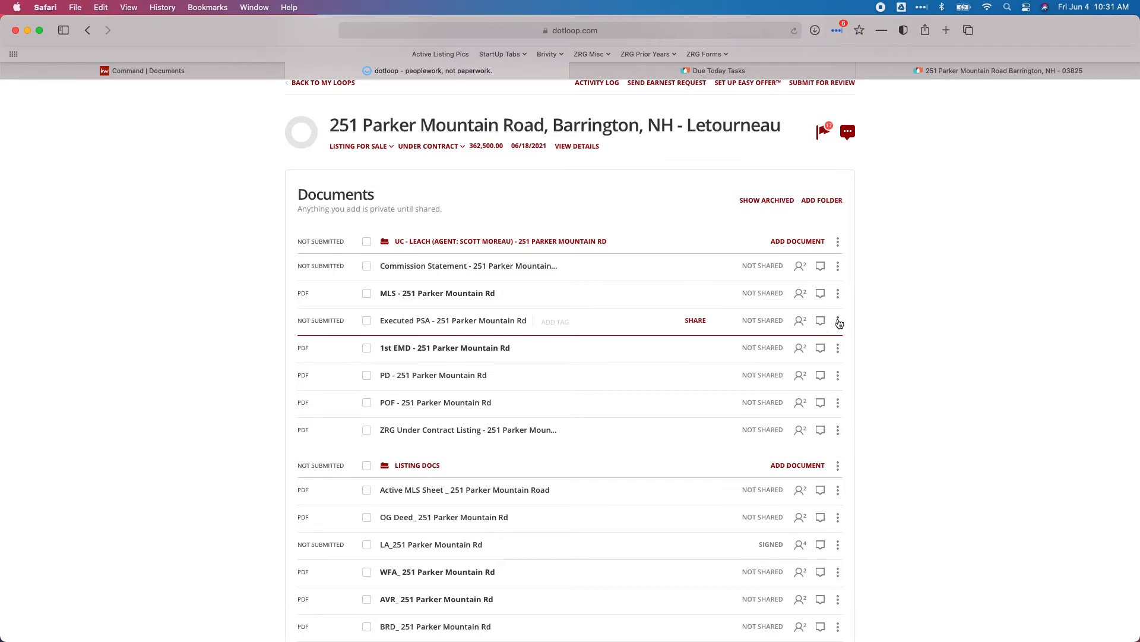
# - Download the Executed PSA, 1st EMD and PD as PDFs, then go back to KW Command's checklist
pyautogui.click(820, 405)
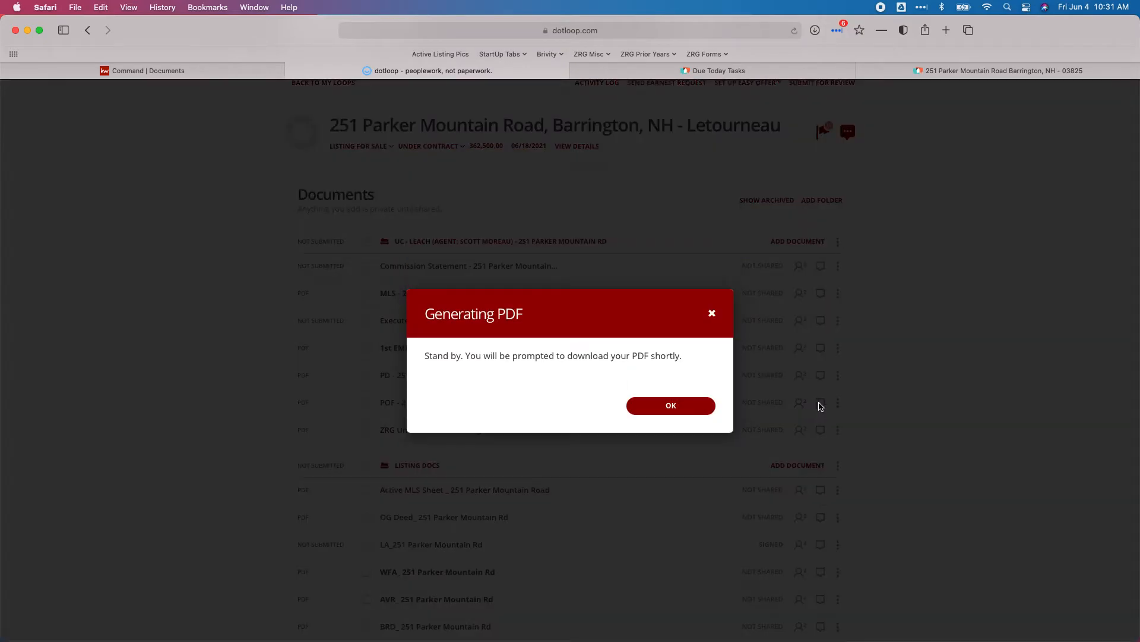
pyautogui.click(656, 408)
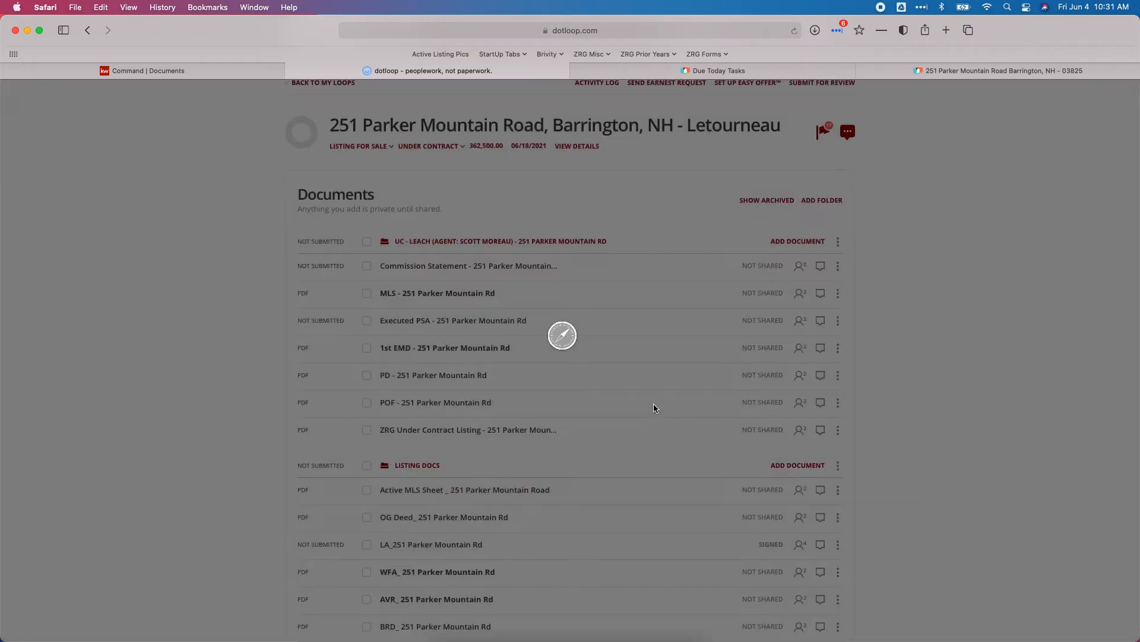
pyautogui.moveTo(837, 349)
pyautogui.click(823, 432)
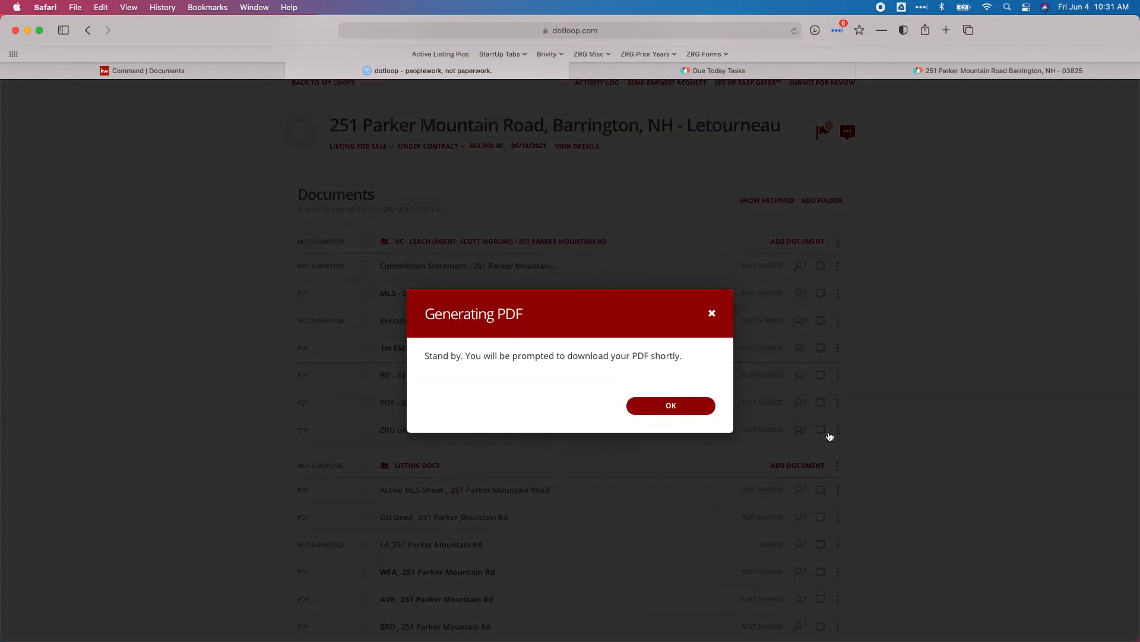
pyautogui.click(670, 406)
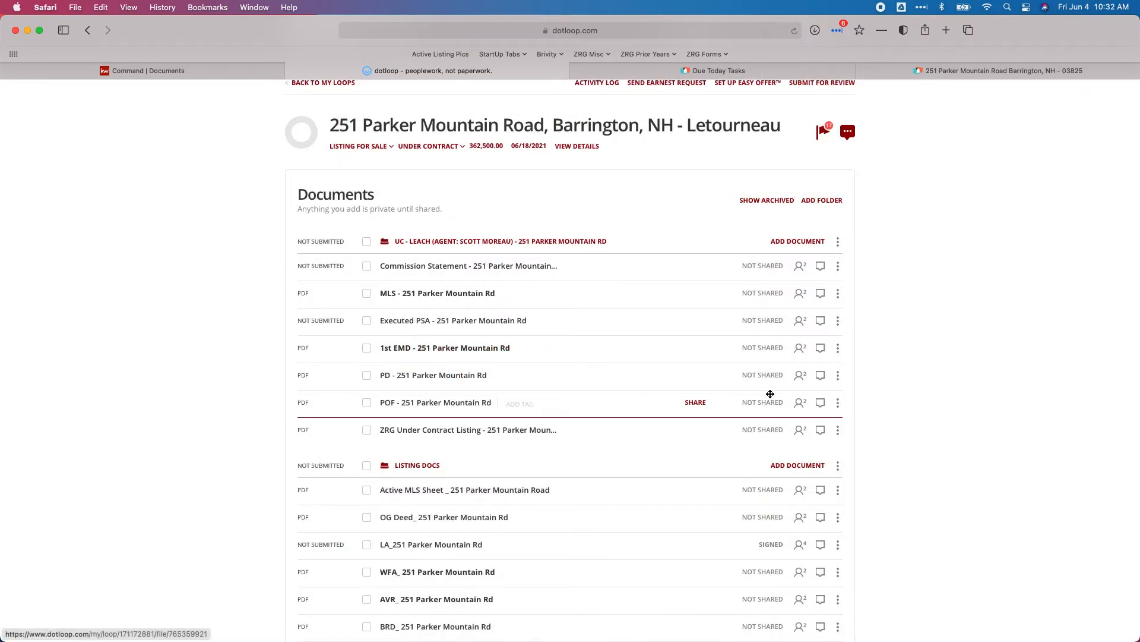
pyautogui.moveTo(837, 383)
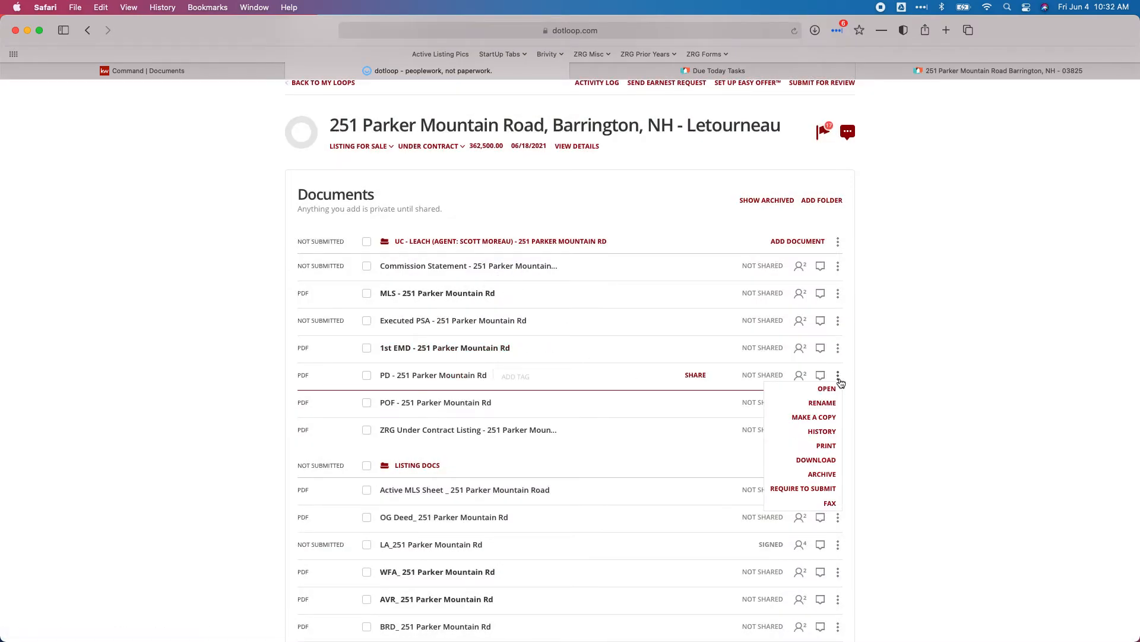
pyautogui.click(825, 462)
pyautogui.click(670, 405)
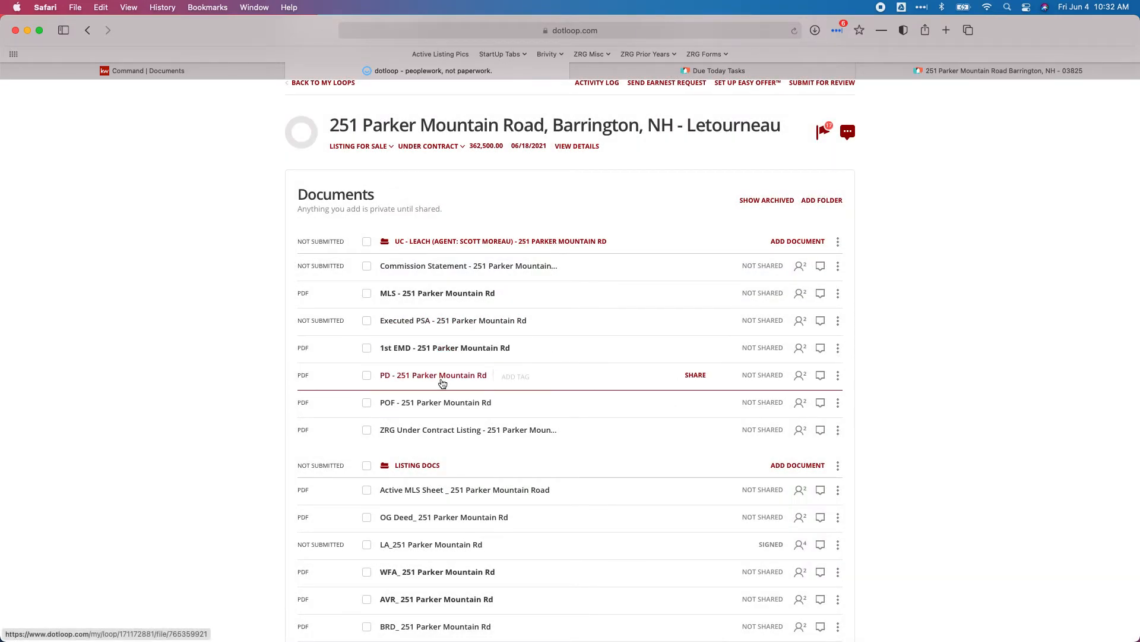
pyautogui.click(224, 70)
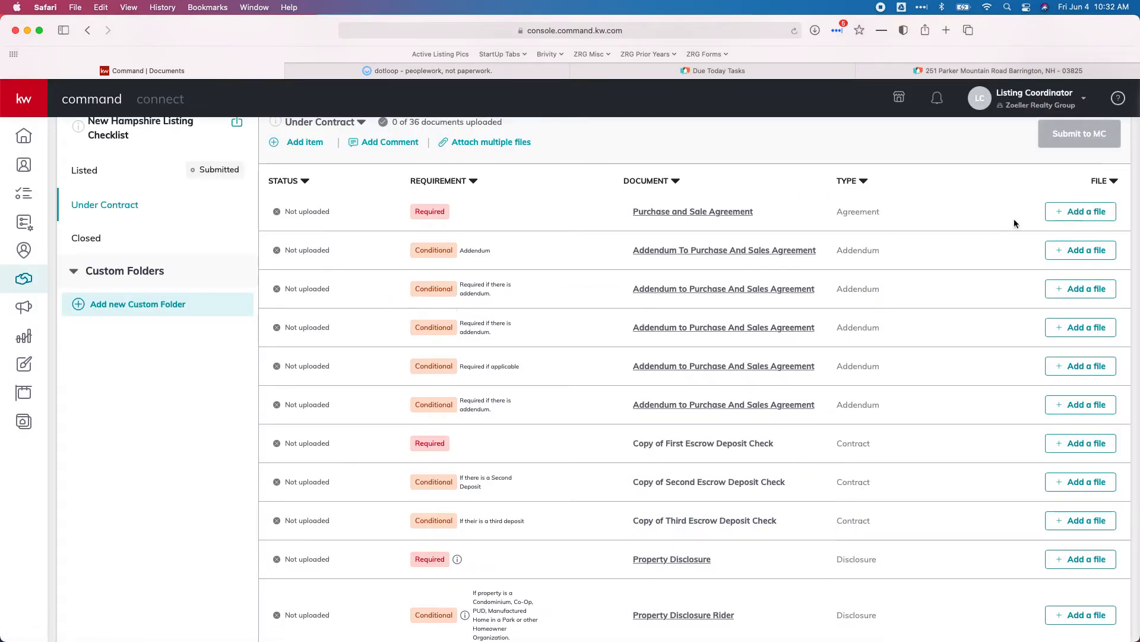
# - Start a multi-file attach and pick the Executed PSA for the Purchase and Sale Agreement item
pyautogui.scroll(1, 615, 257)
pyautogui.click(518, 169)
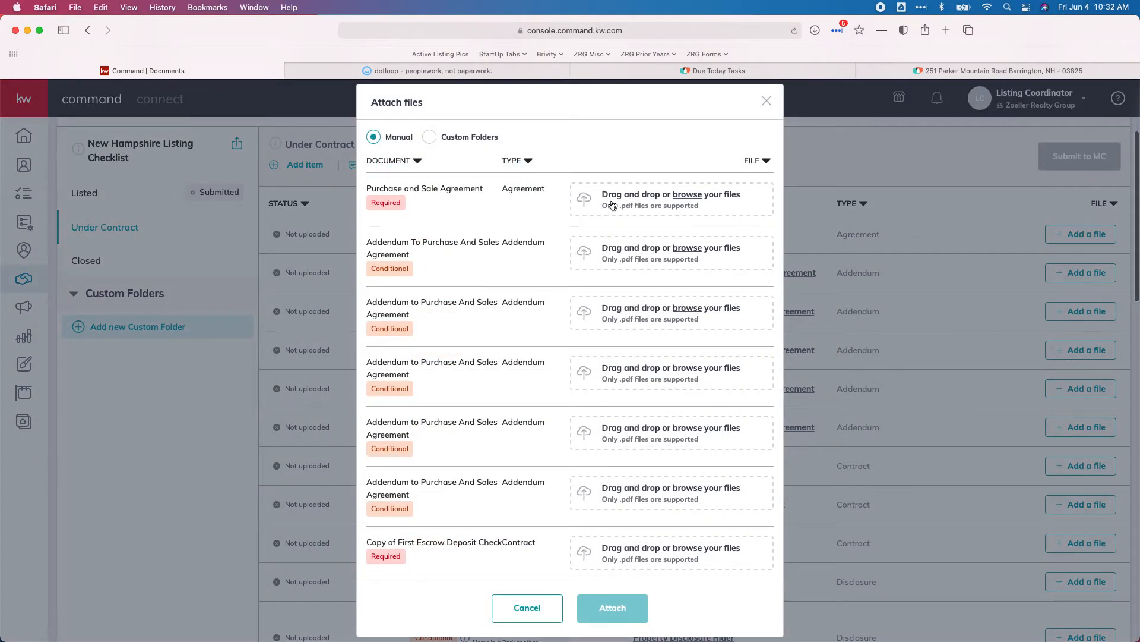
pyautogui.click(618, 206)
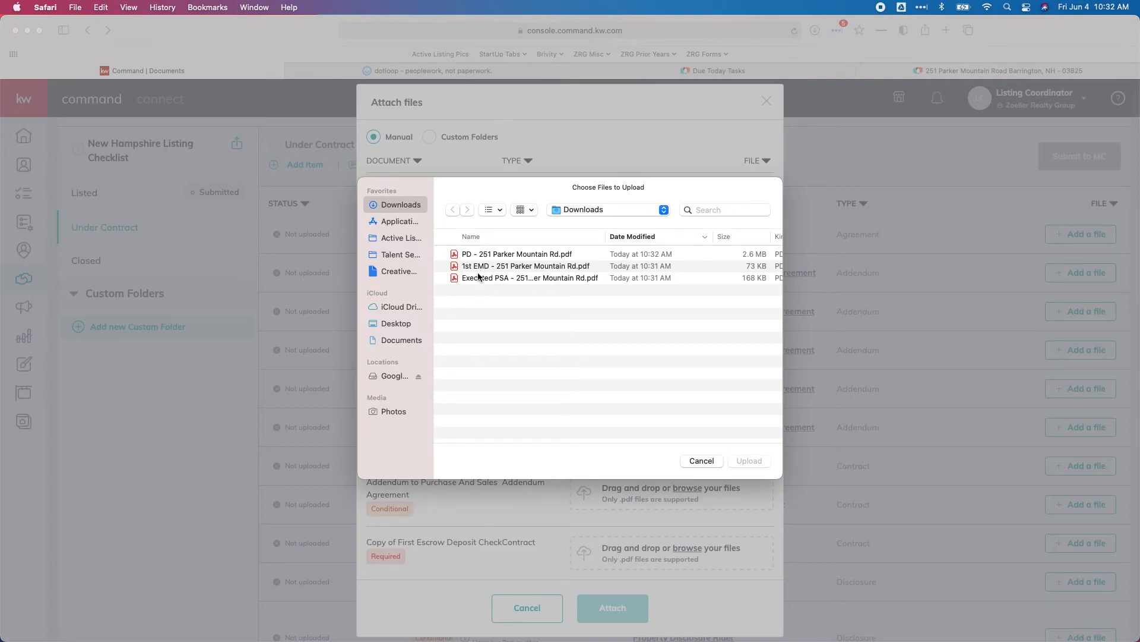
pyautogui.click(476, 278)
pyautogui.doubleClick(476, 277)
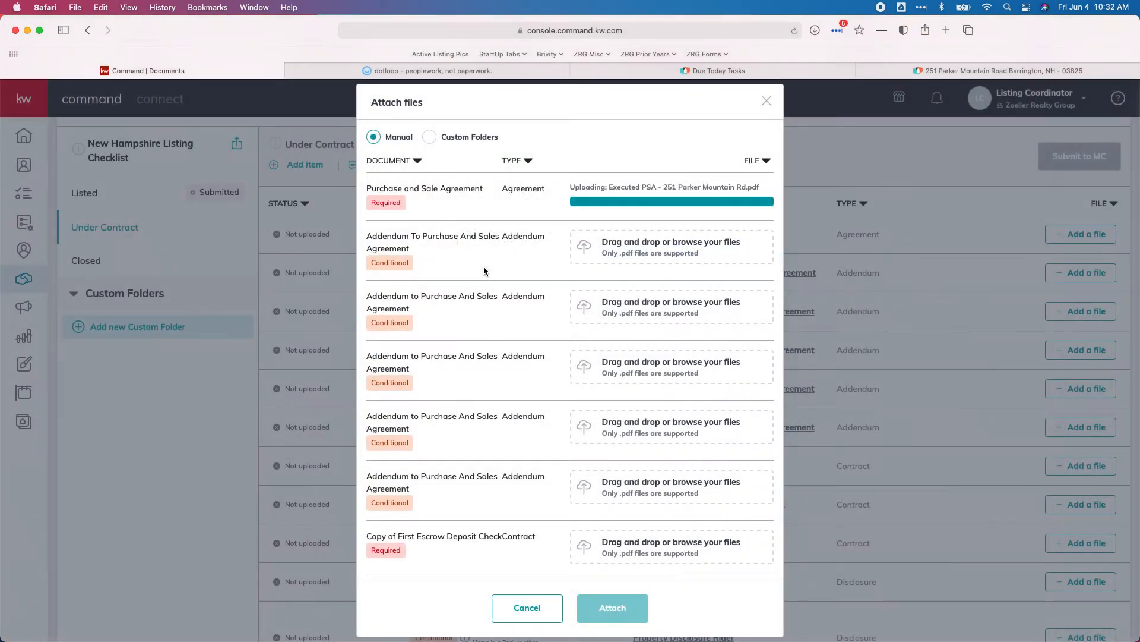
# - Pick the 1st EMD for First Escrow Deposit Check and PD for Property Disclosure, then attach all
pyautogui.scroll(-5, 620, 330)
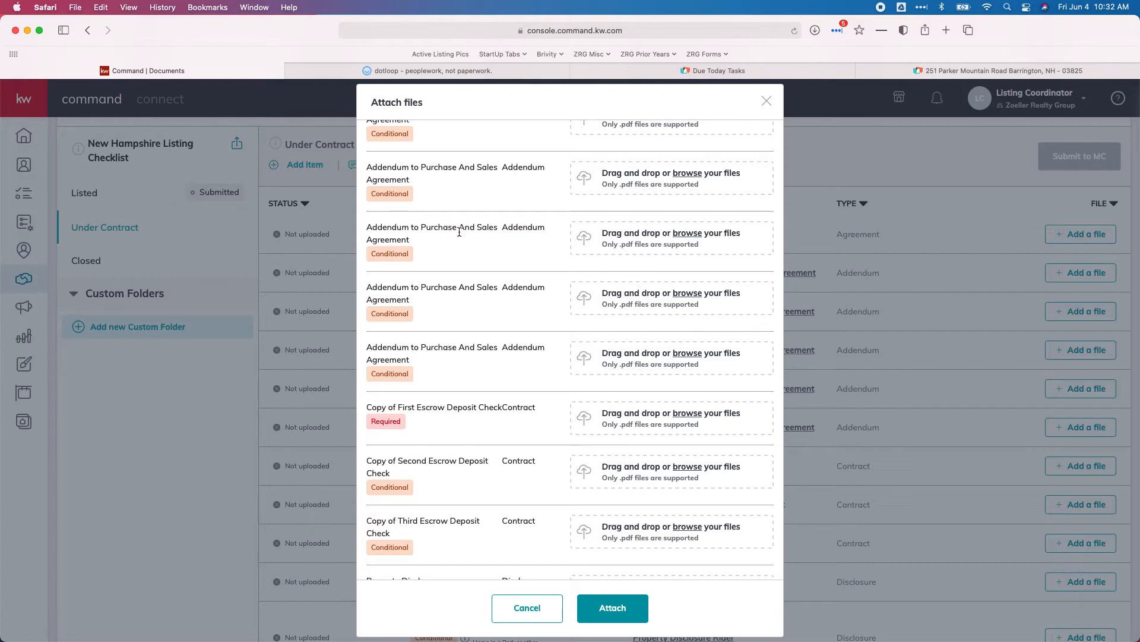
pyautogui.scroll(-3, 457, 279)
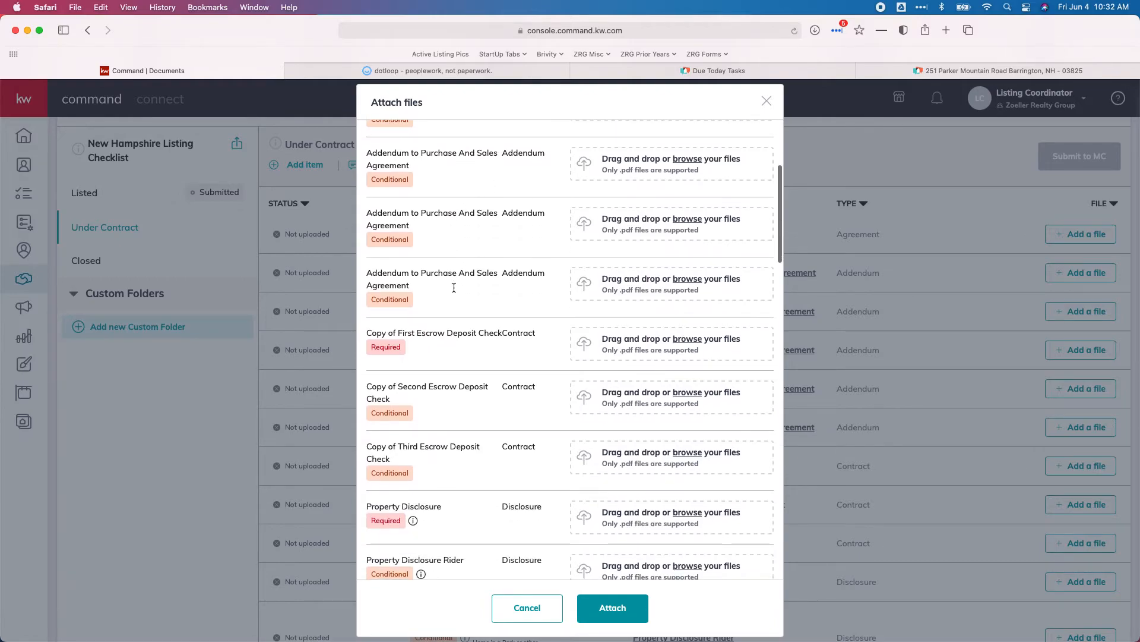
pyautogui.click(646, 344)
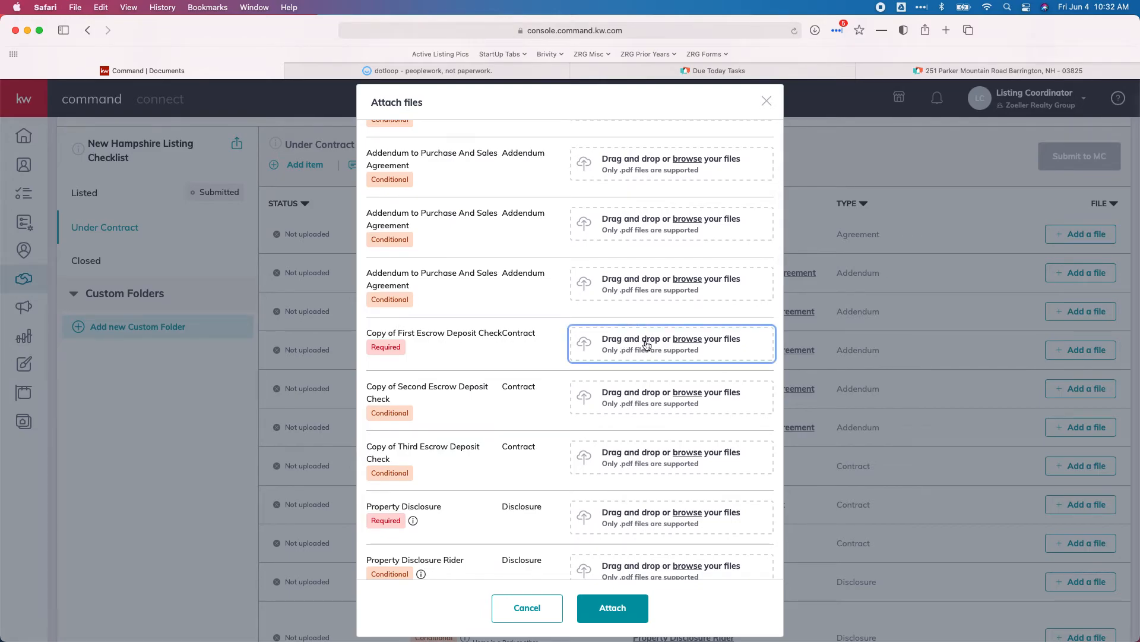
pyautogui.doubleClick(503, 268)
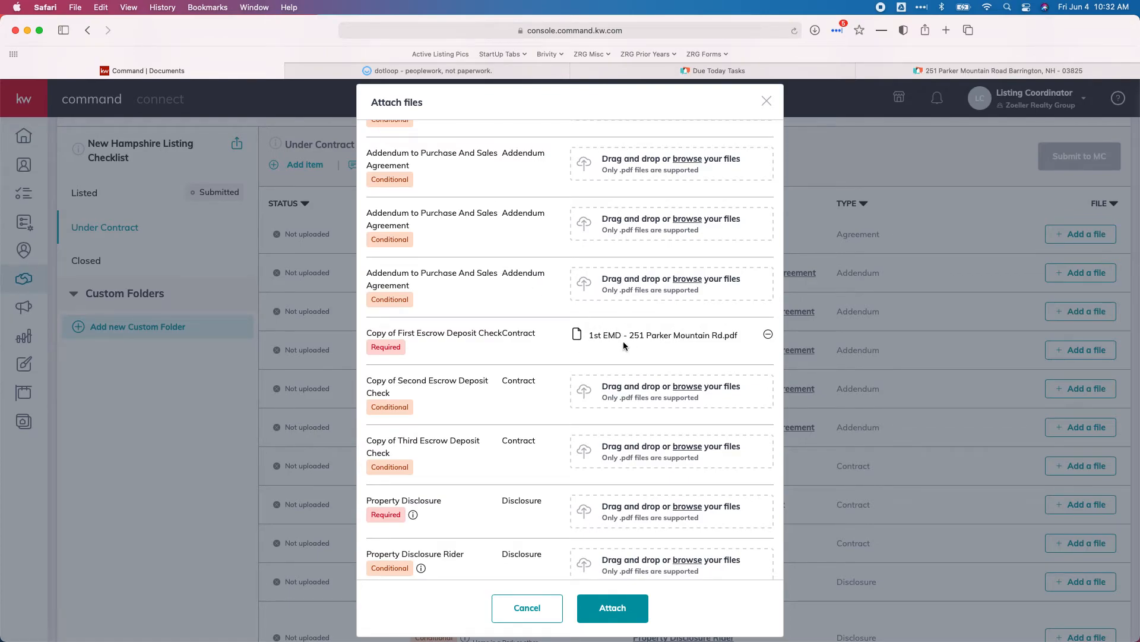
pyautogui.scroll(-3, 608, 340)
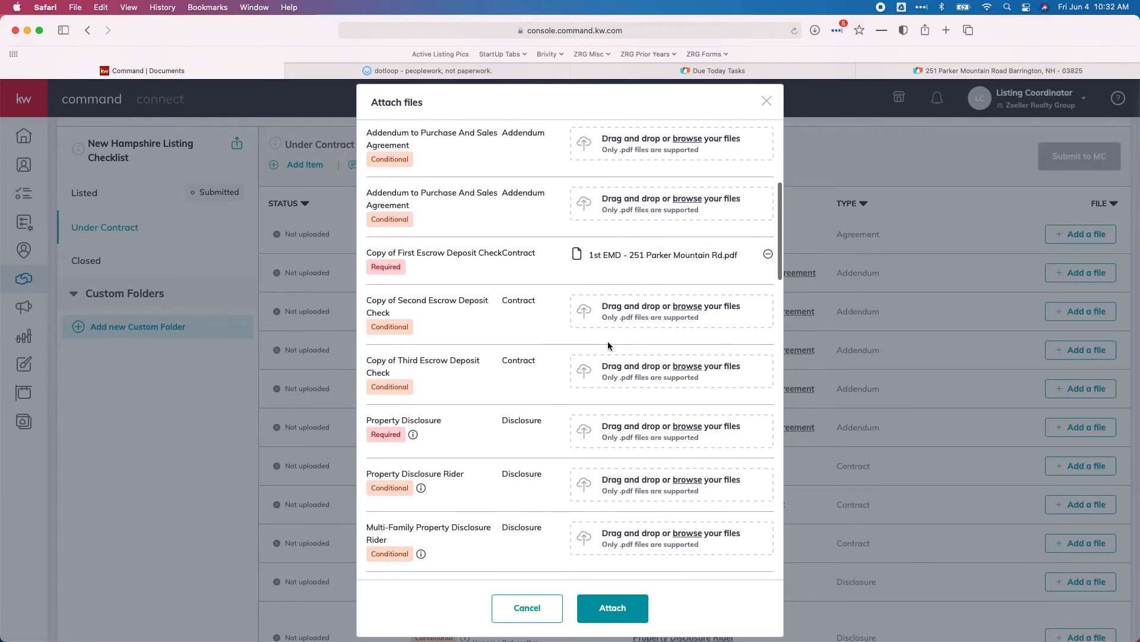
pyautogui.click(638, 429)
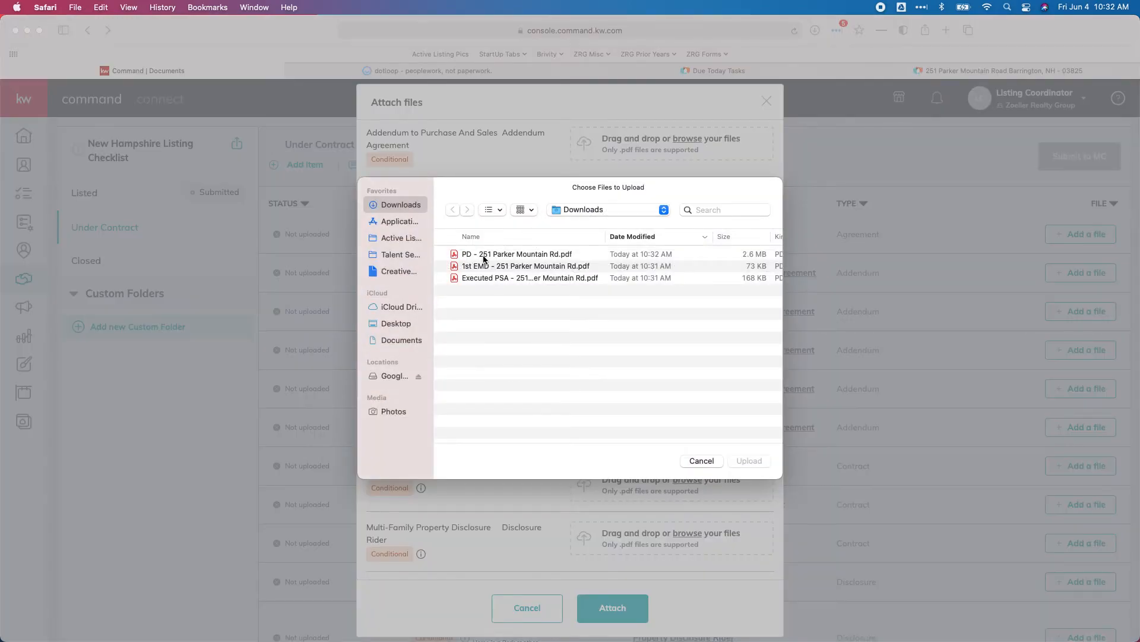
pyautogui.doubleClick(484, 254)
pyautogui.scroll(-3, 482, 306)
pyautogui.scroll(-10, 482, 306)
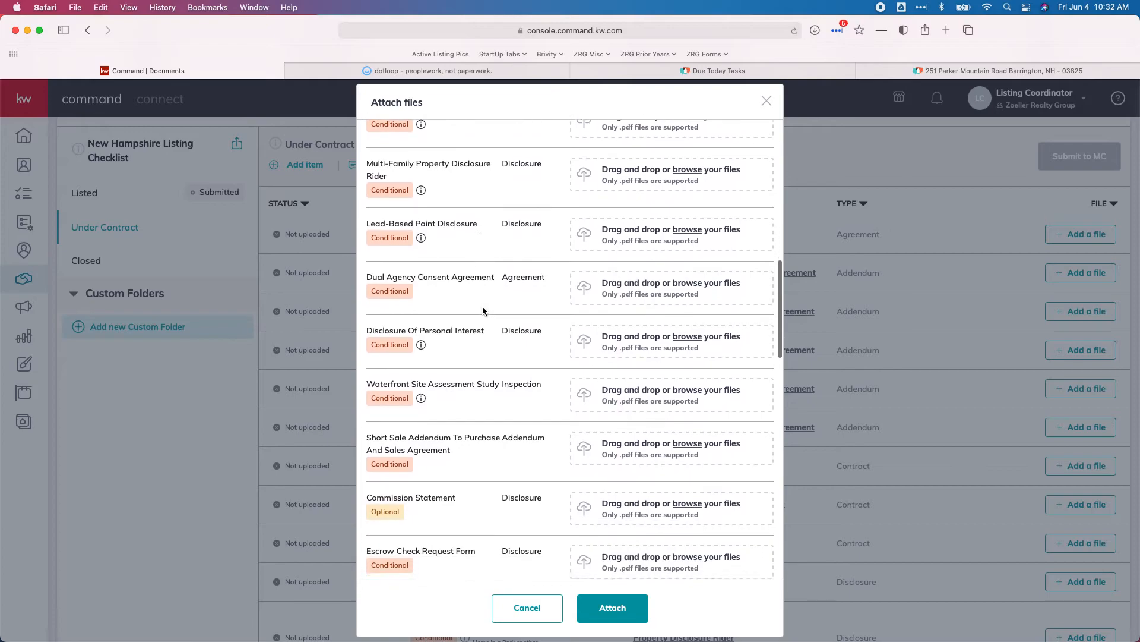
pyautogui.scroll(-10, 482, 309)
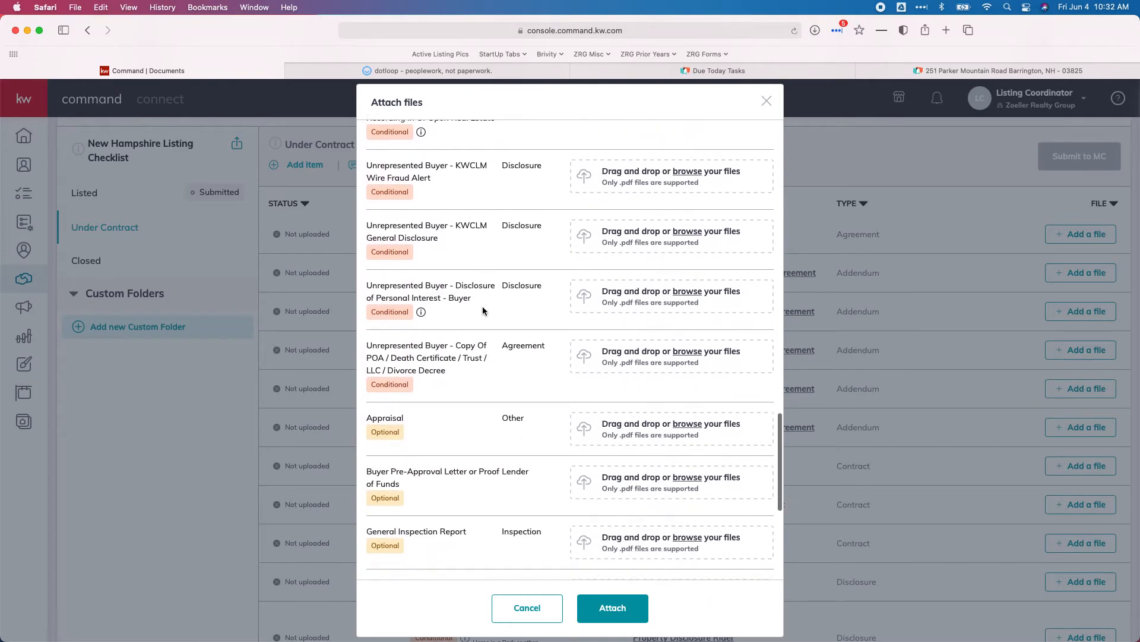
pyautogui.scroll(-2, 482, 310)
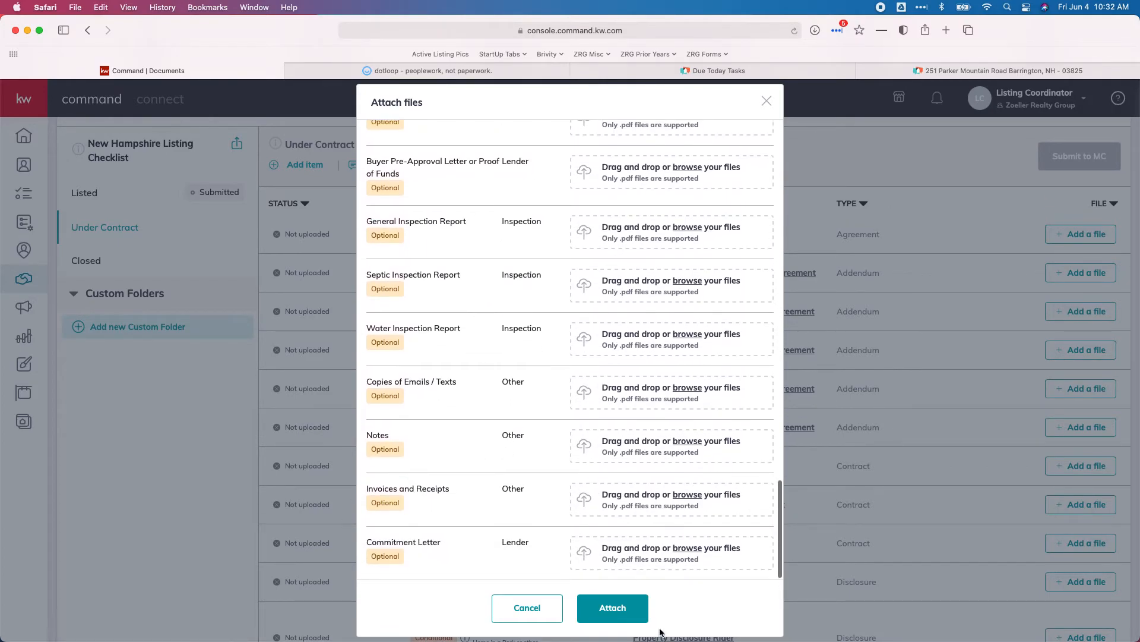
pyautogui.click(623, 611)
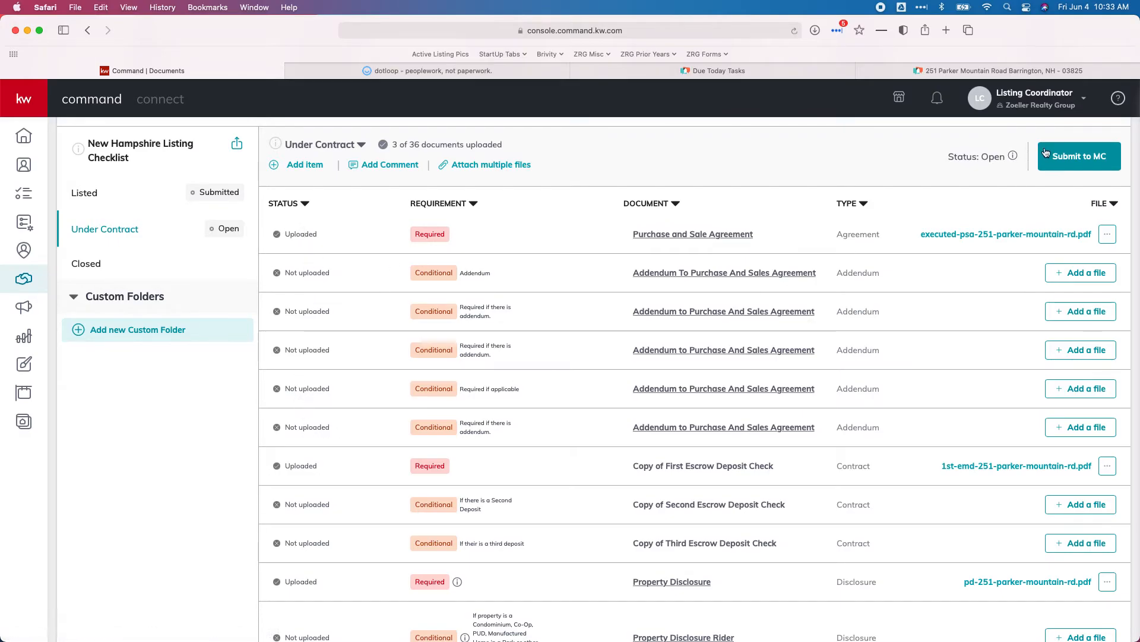
pyautogui.click(1079, 156)
pyautogui.click(612, 428)
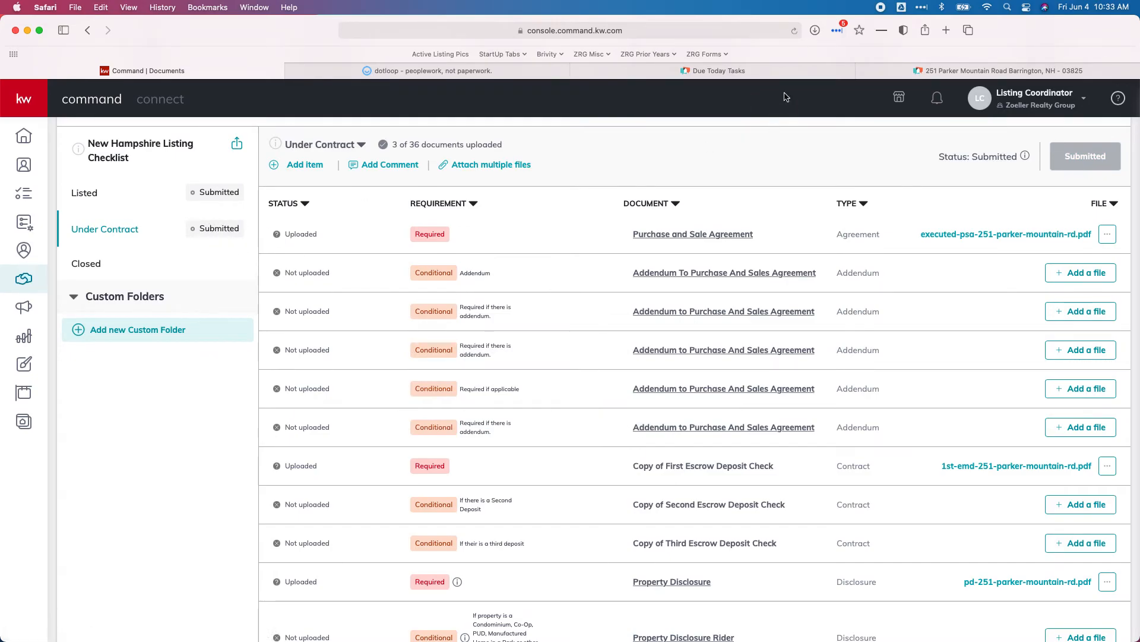
pyautogui.click(900, 71)
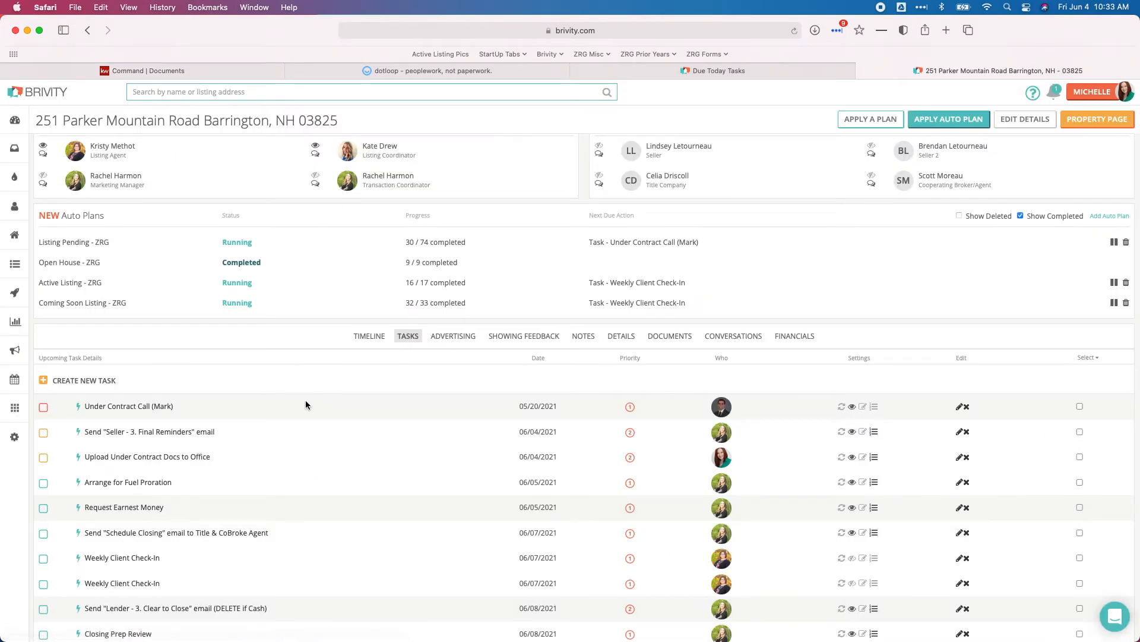
# - Check off the Upload Under Contract Docs to Office task and show the Due Today tasks
pyautogui.click(43, 457)
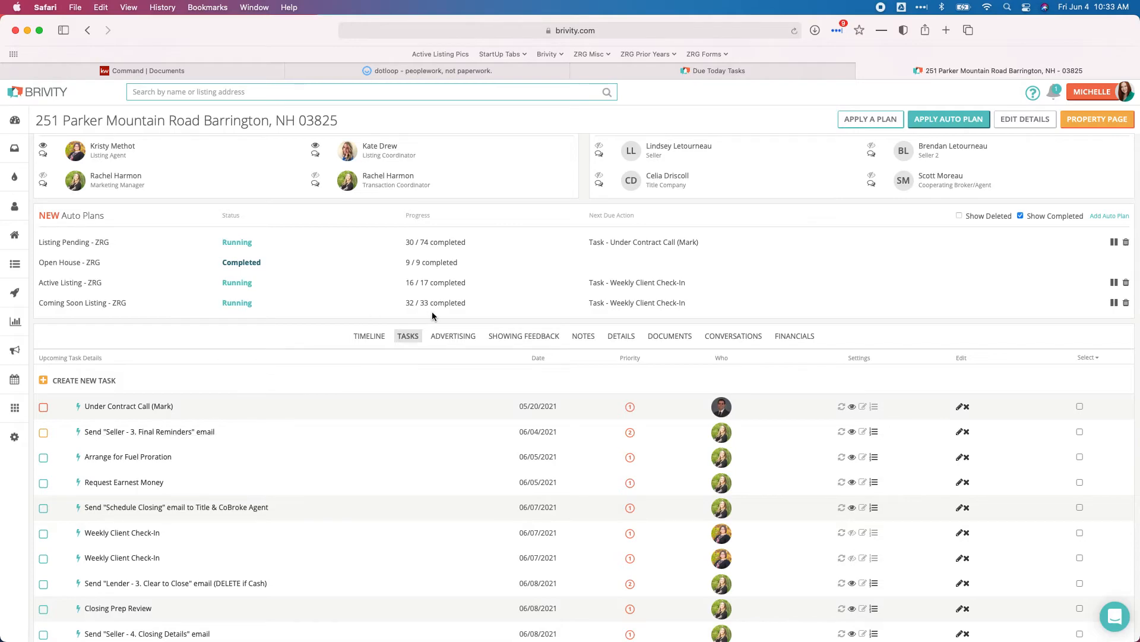
pyautogui.click(668, 69)
pyautogui.moveTo(459, 67)
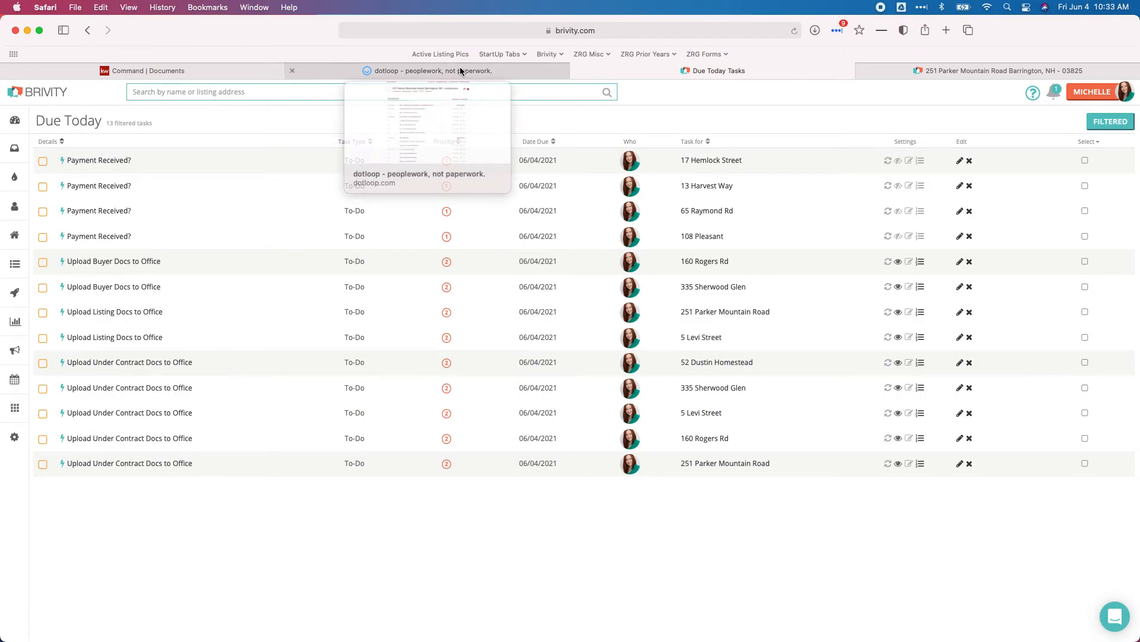
pyautogui.click(459, 70)
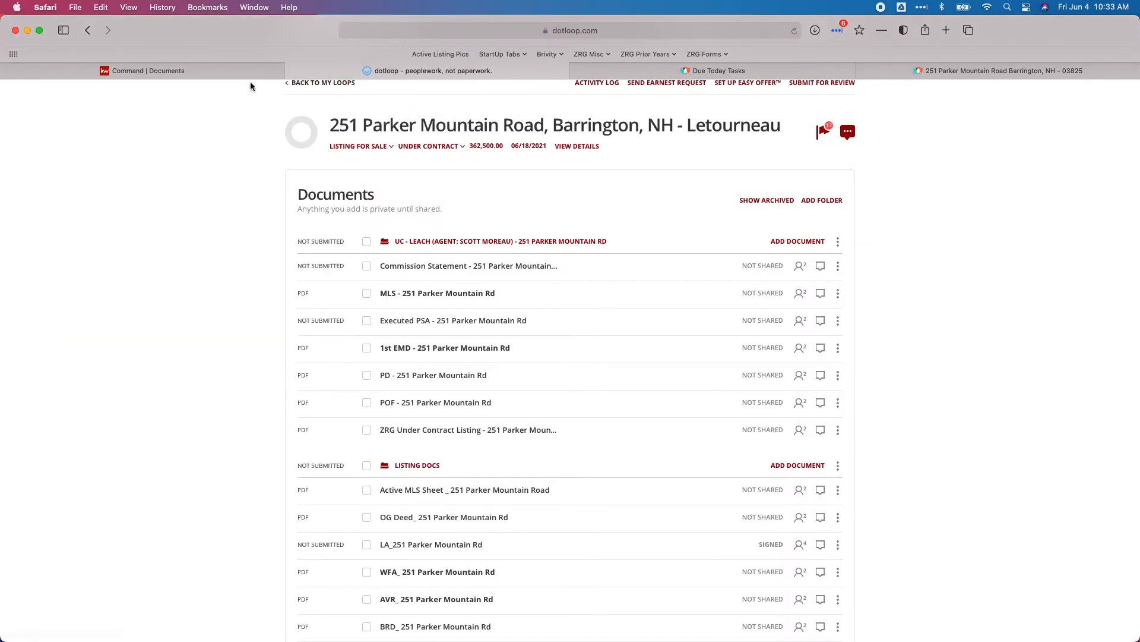
pyautogui.click(171, 73)
pyautogui.scroll(-1, 356, 190)
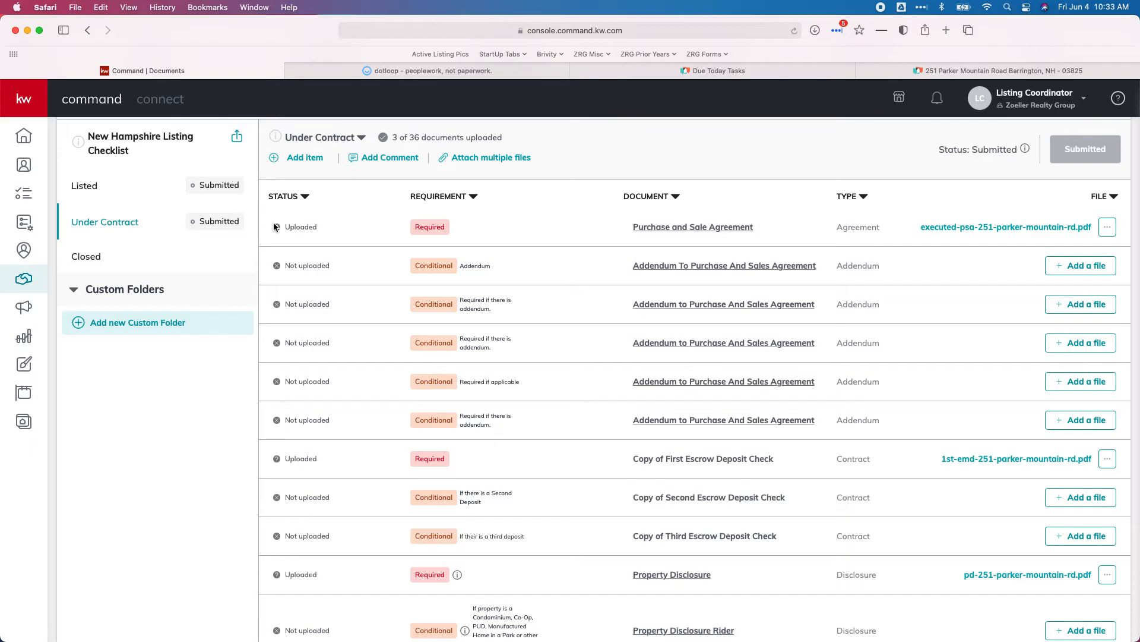
pyautogui.click(991, 70)
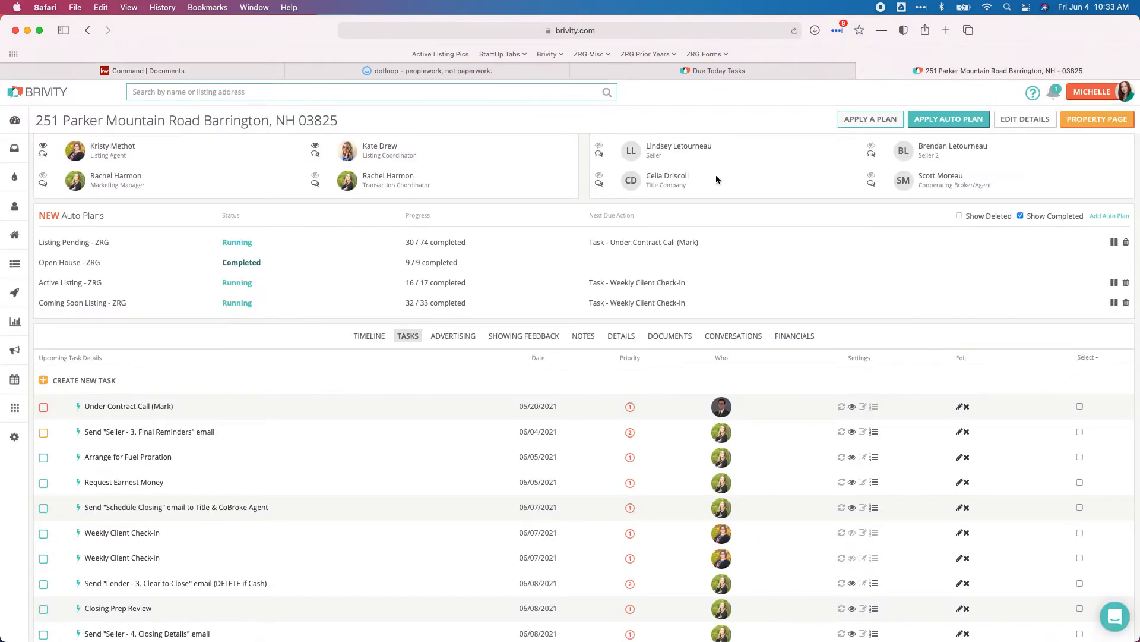
# - Open the Listing Pending - ZRG auto plan and view its Listing Docs Approved task
pyautogui.click(78, 244)
pyautogui.scroll(-10, 383, 321)
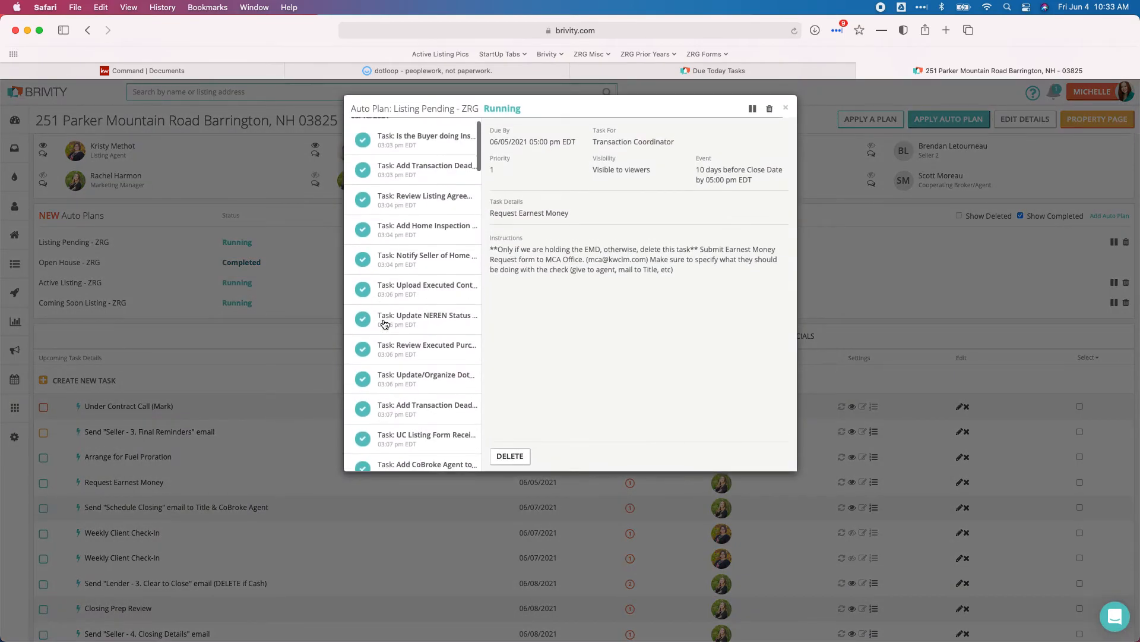
pyautogui.scroll(-10, 385, 323)
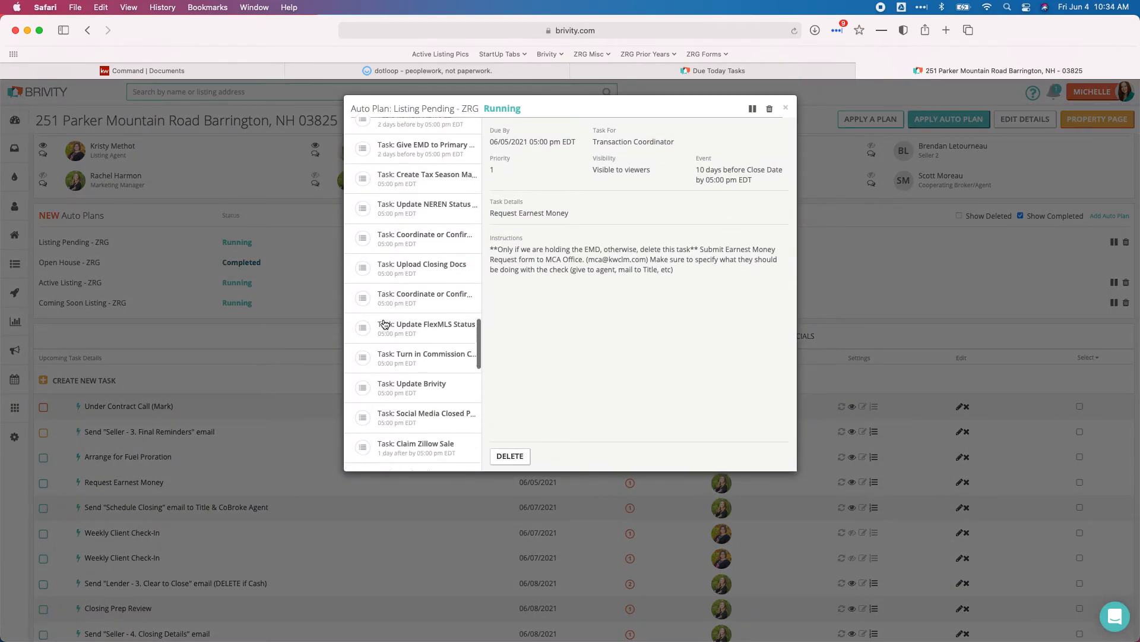
pyautogui.scroll(-1, 385, 324)
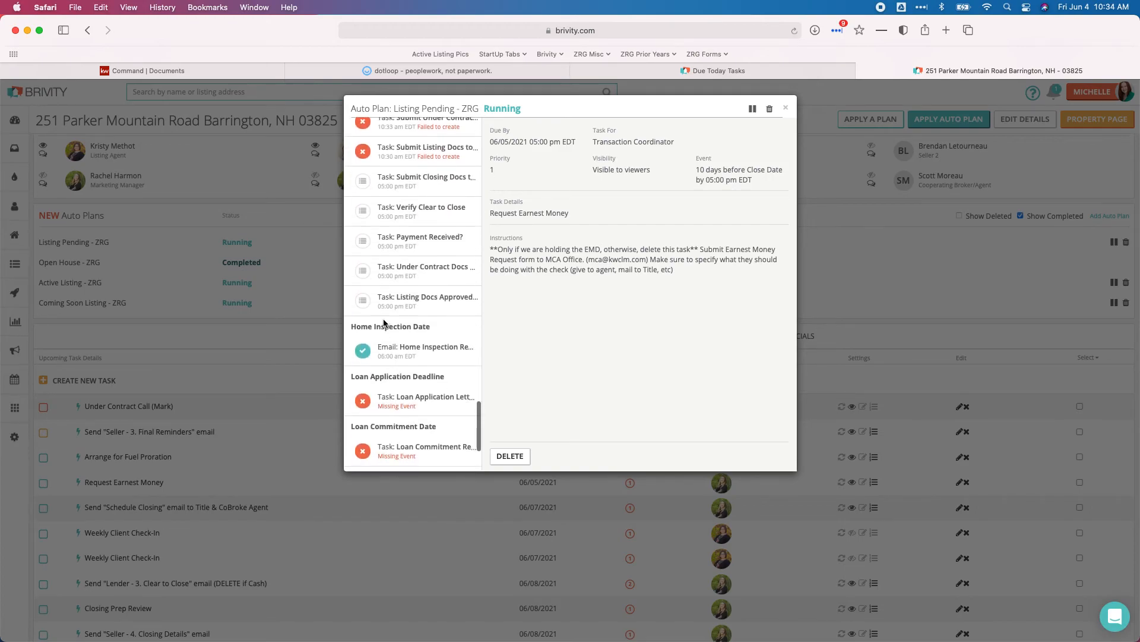
pyautogui.click(422, 306)
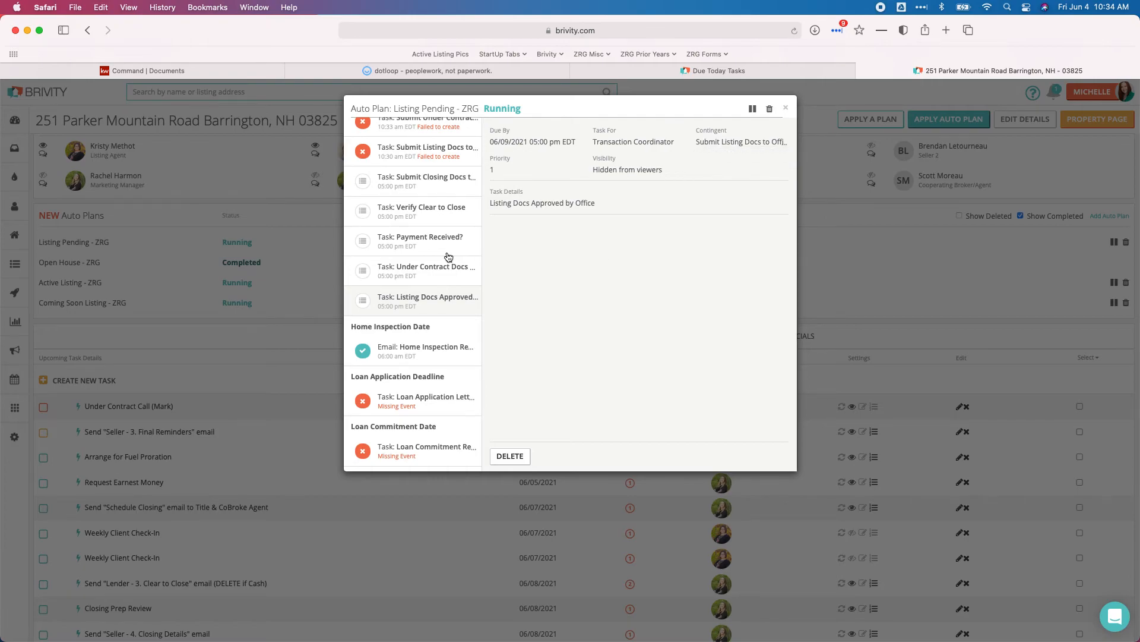
# - Compare the Under Contract Docs and Listing Docs Approved task details, then go to KW Command
pyautogui.scroll(2, 448, 257)
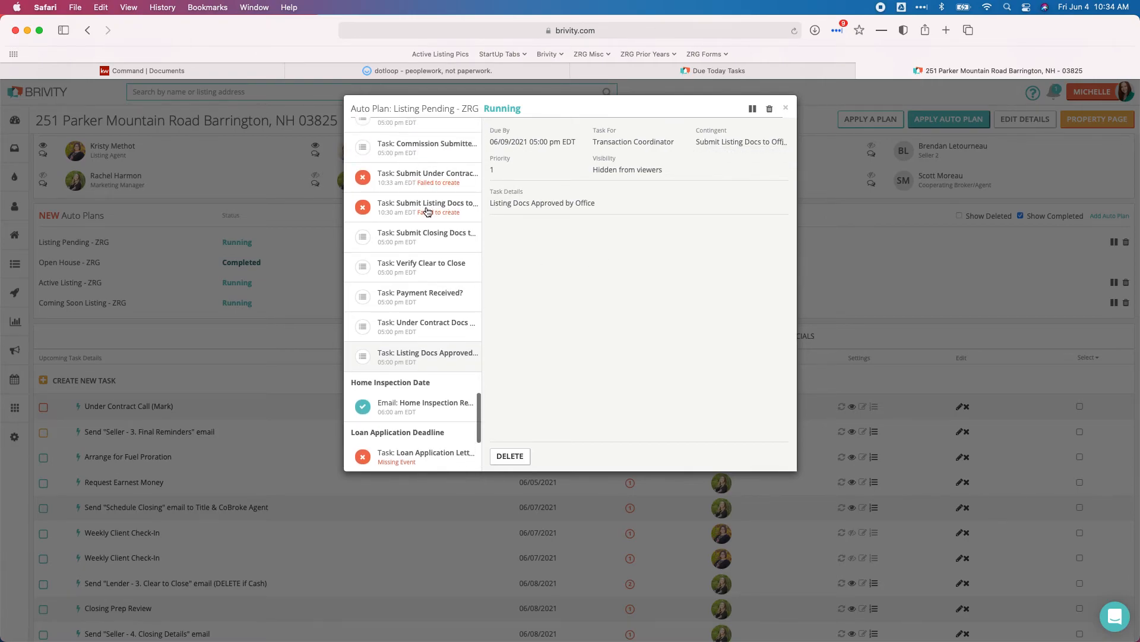
pyautogui.click(426, 335)
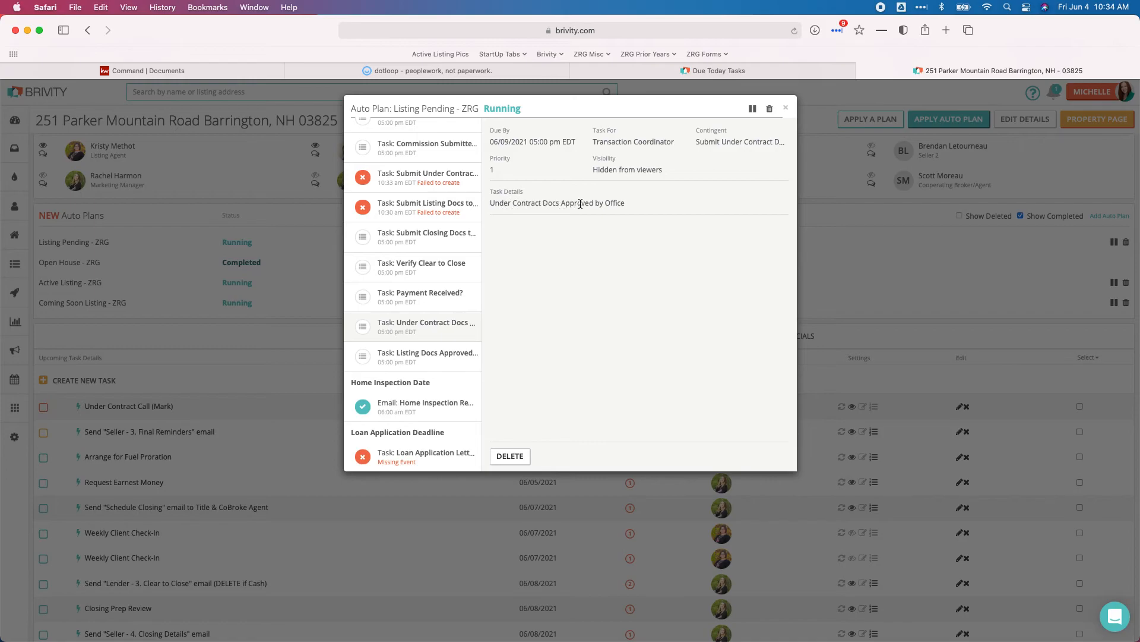
pyautogui.click(449, 359)
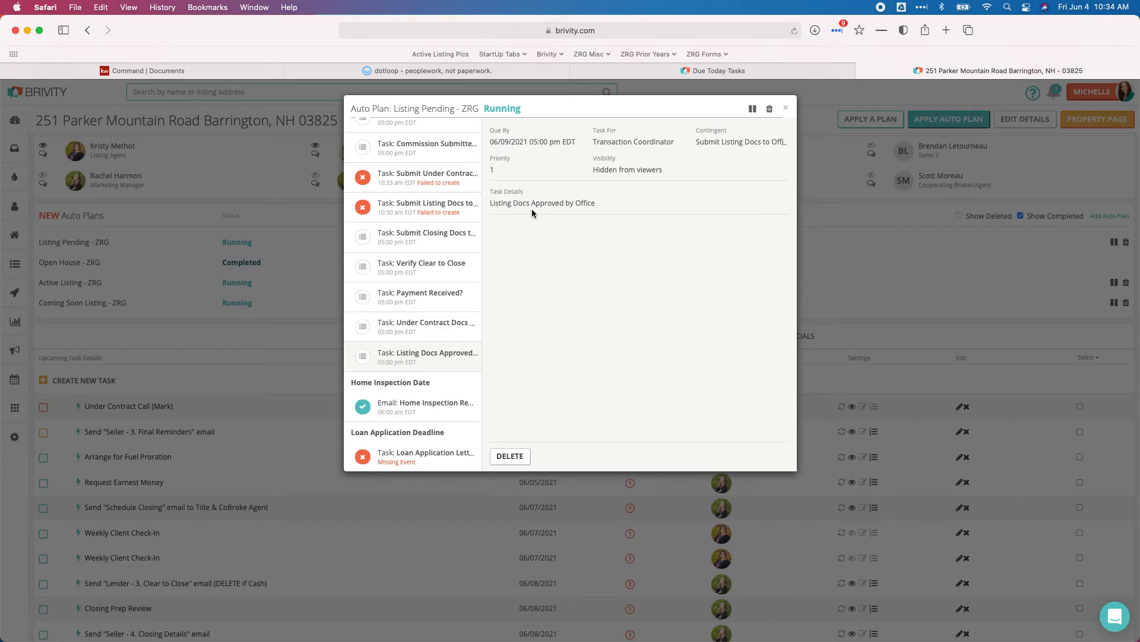
pyautogui.click(160, 74)
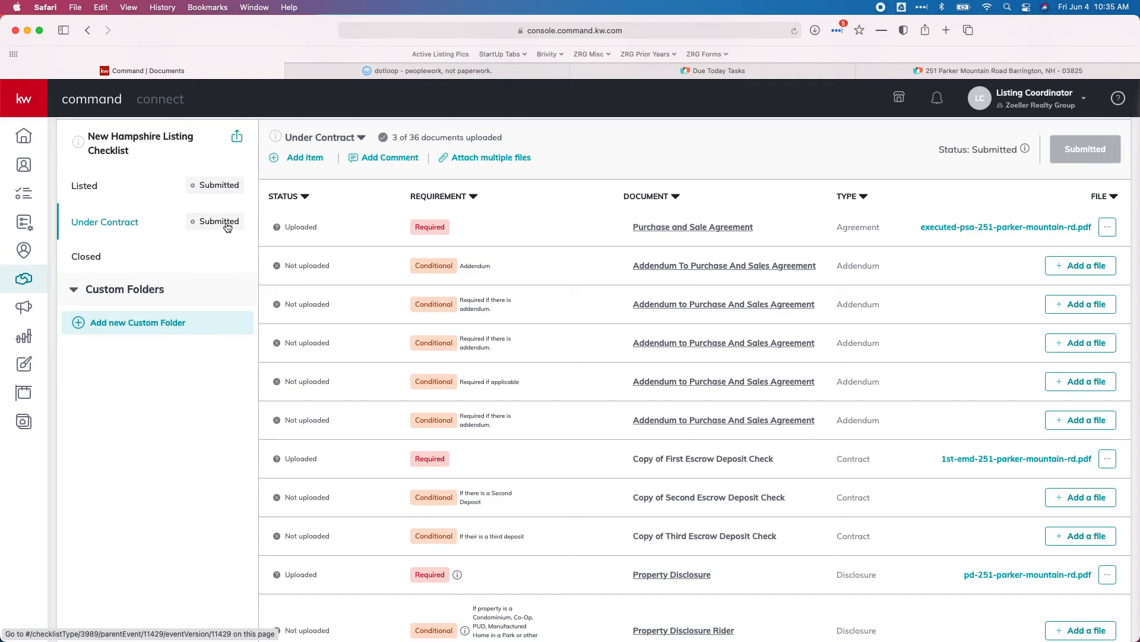
# - Review the documents under the Listed checklist, then return to Brivity's Listing Pending - ZRG auto plan
pyautogui.click(85, 185)
pyautogui.scroll(-3, 343, 254)
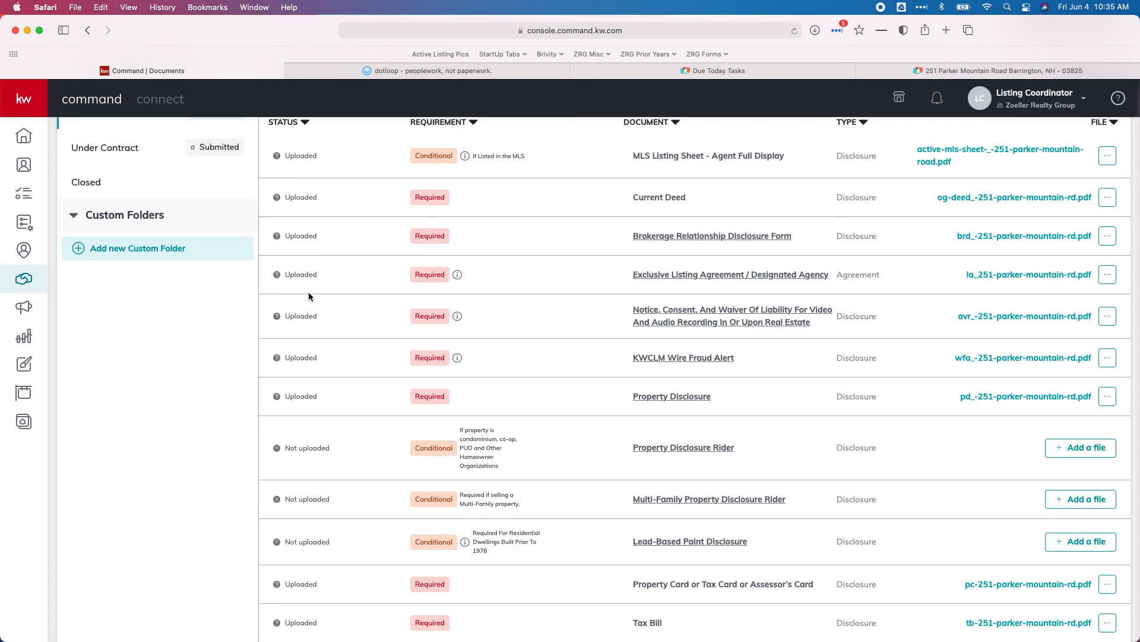
pyautogui.scroll(1, 307, 291)
pyautogui.scroll(5, 307, 284)
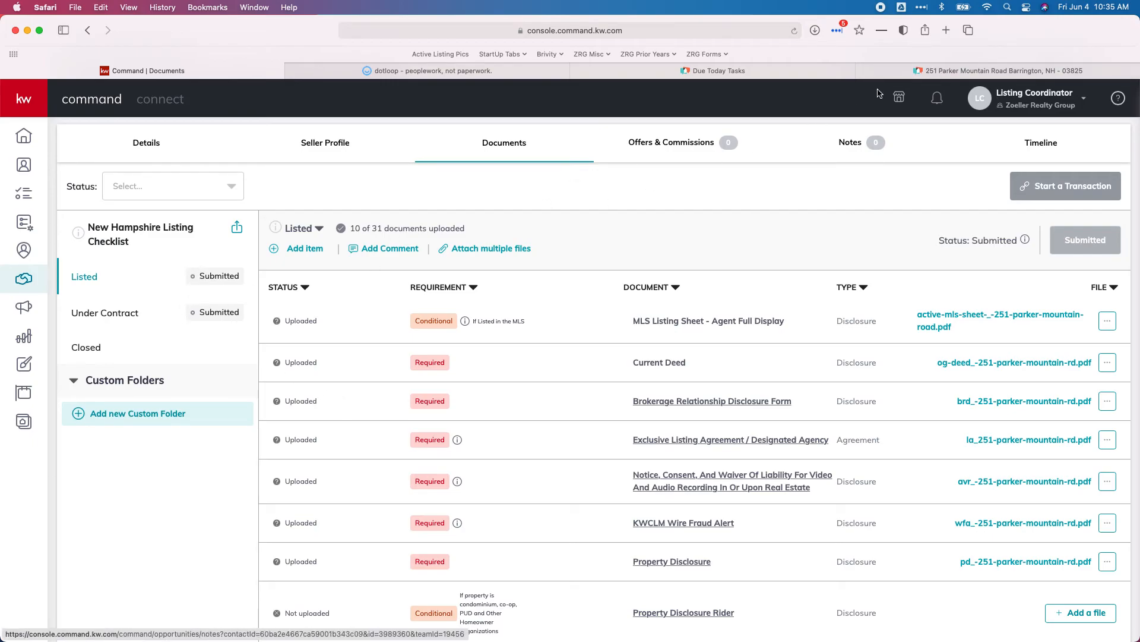
pyautogui.click(985, 71)
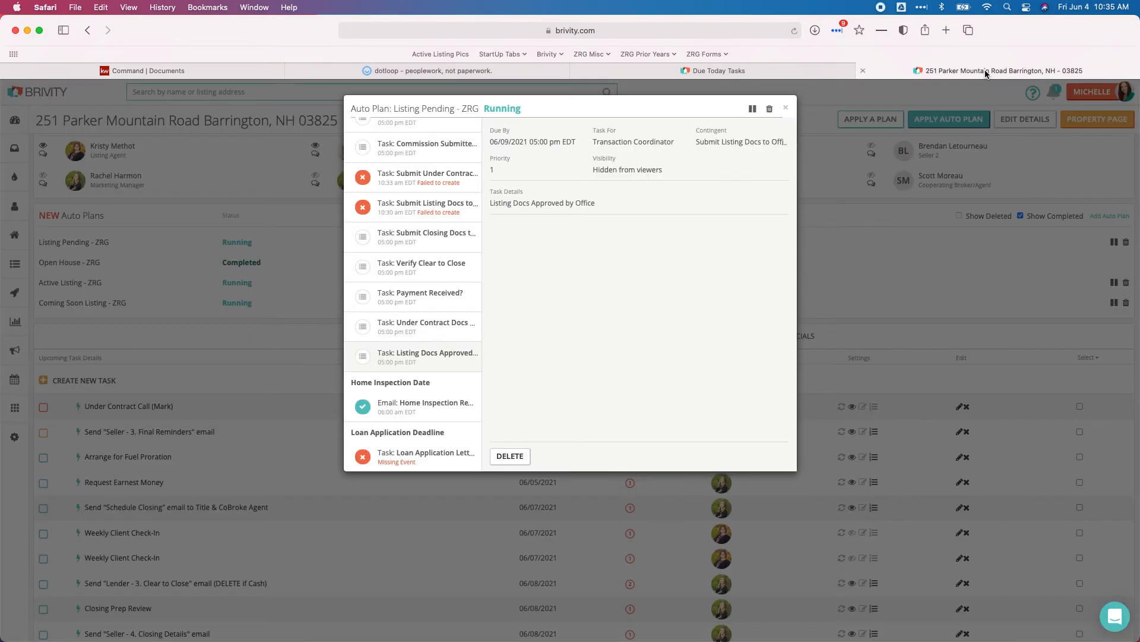
pyautogui.click(425, 333)
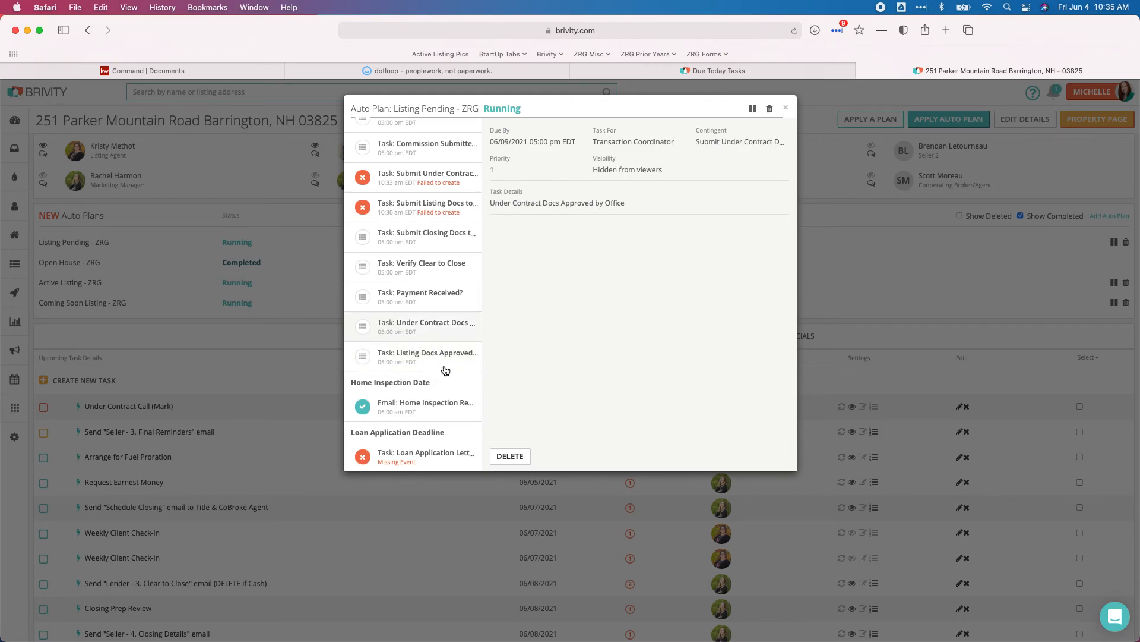
pyautogui.click(785, 109)
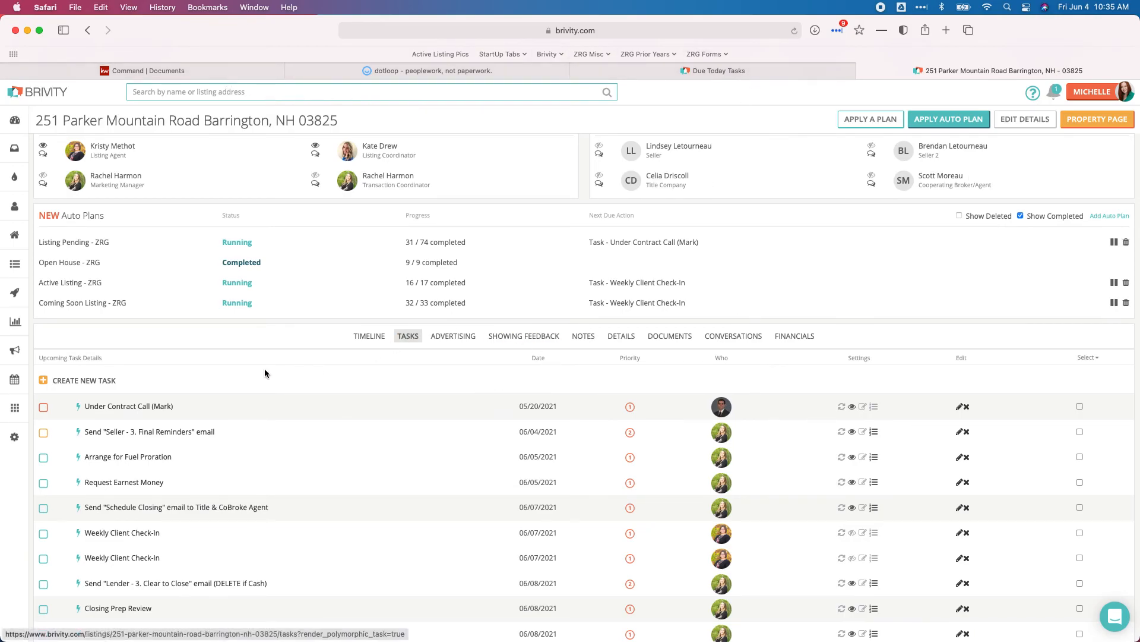
pyautogui.click(84, 381)
# - Enter 'Compliance' as the task details, set priority 1, and assign it to the transaction coordinator
pyautogui.click(524, 153)
pyautogui.write('Compliance')
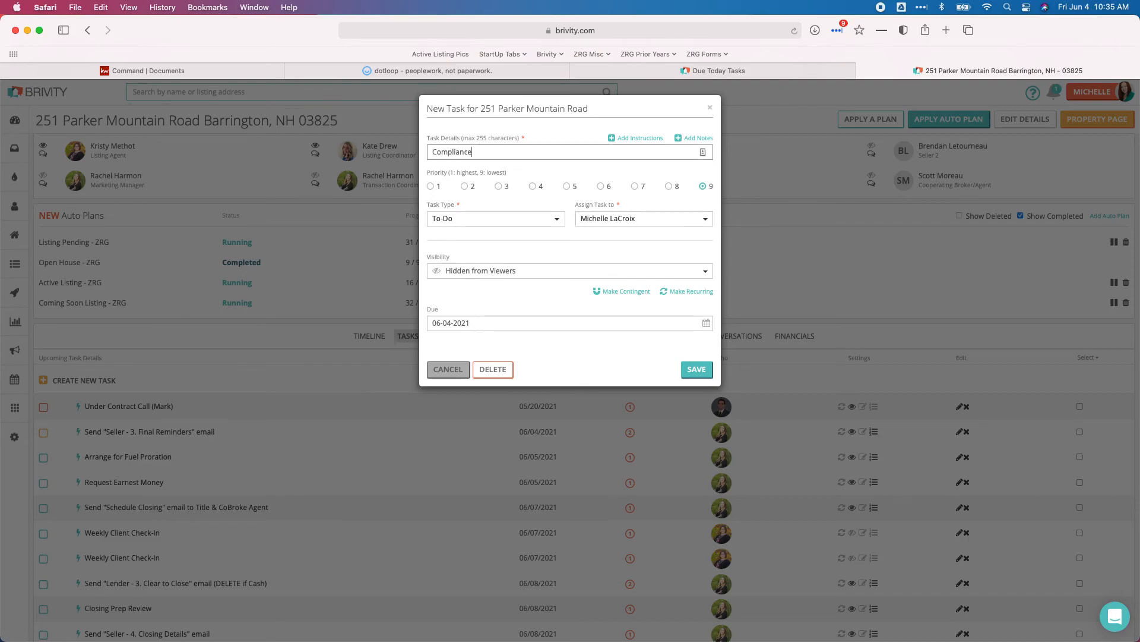
pyautogui.click(432, 189)
pyautogui.click(636, 220)
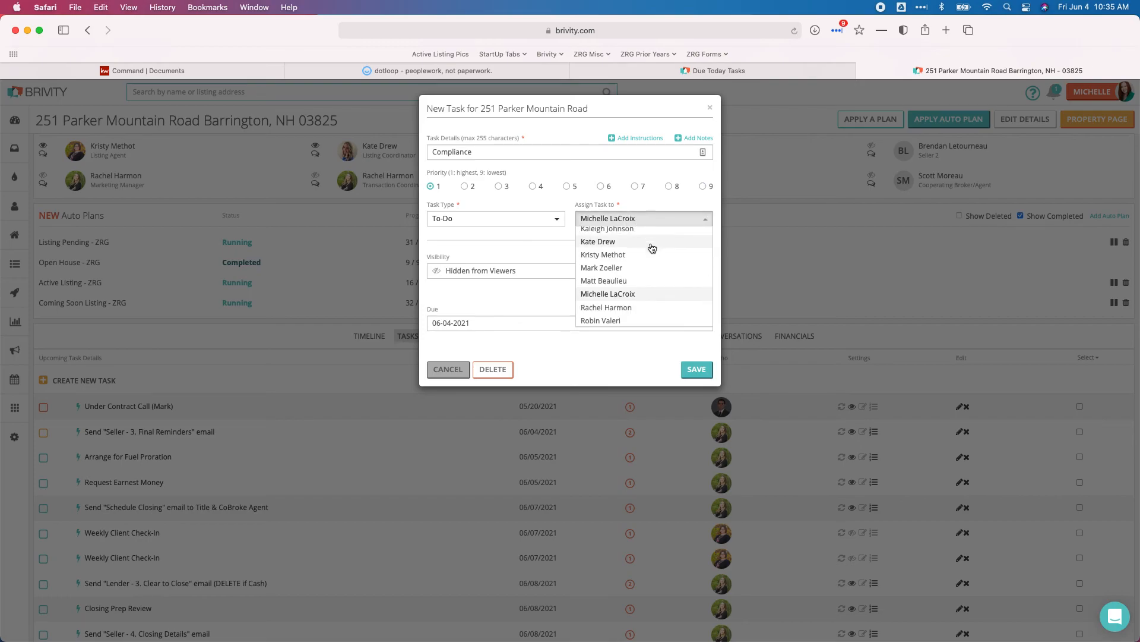
pyautogui.scroll(5, 650, 252)
pyautogui.scroll(-3, 643, 262)
pyautogui.click(629, 318)
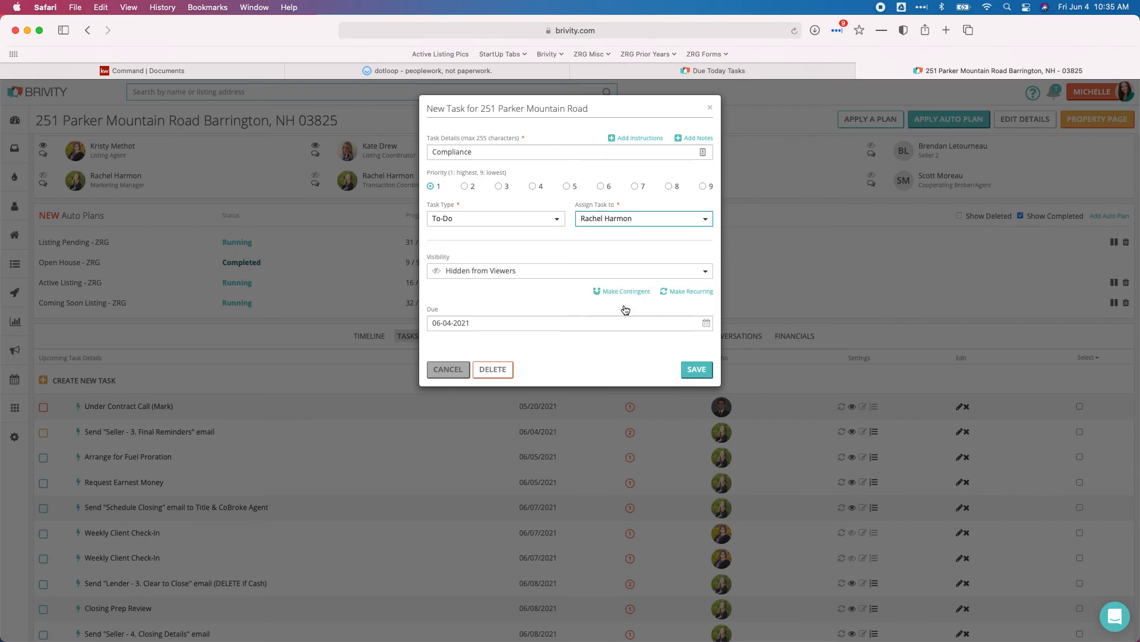
# - Note the missing Page 3 initials and Property Disclosure signature, then cancel the task form
pyautogui.click(695, 138)
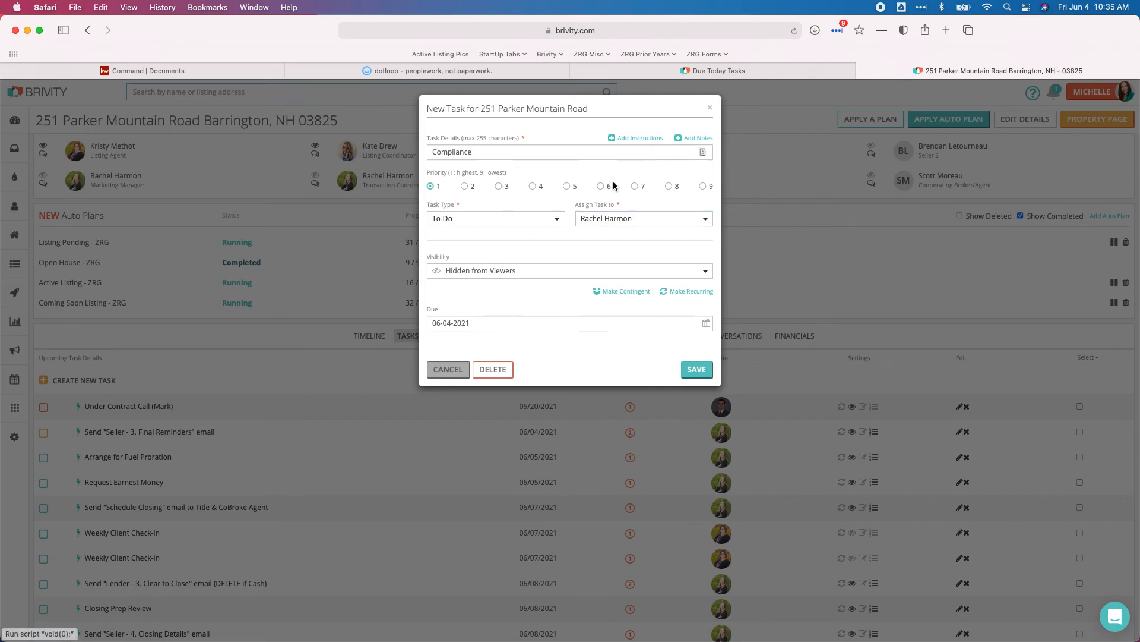
pyautogui.click(469, 196)
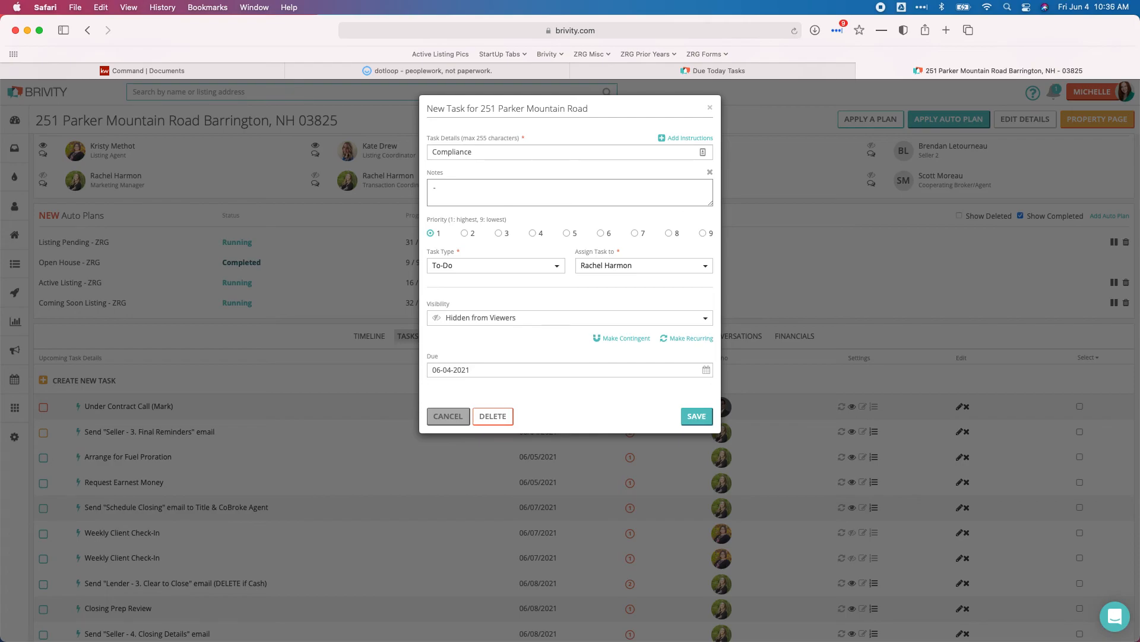
pyautogui.write('- Purchase and Sales missing initials on Page ')
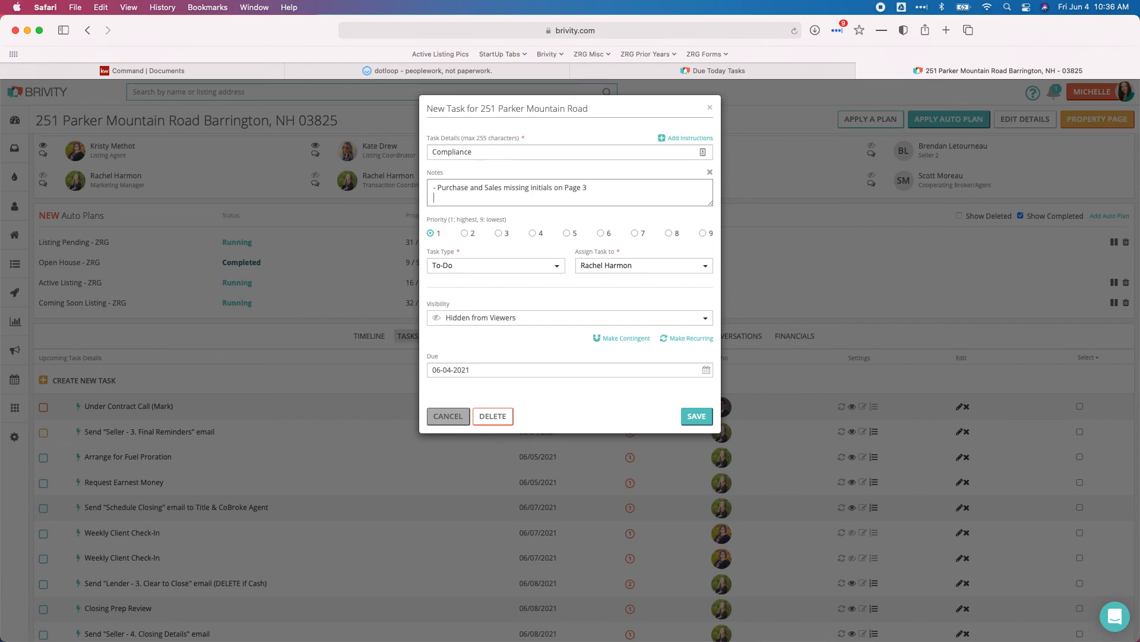
pyautogui.write('3')
pyautogui.press('Return')
pyautogui.write('- Property Disclosure is missing a di')
pyautogui.write('ignatu')
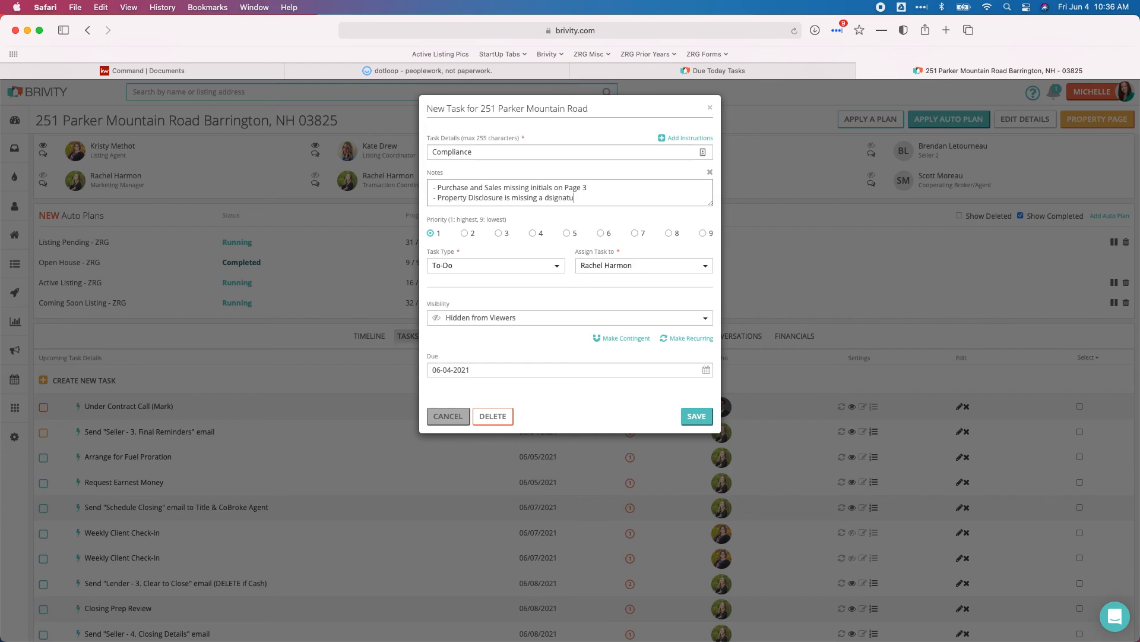
pyautogui.press('BackSpace')
pyautogui.press('BackSpace')
pyautogui.press('BackSpace')
pyautogui.press('BackSpace')
pyautogui.press('BackSpace')
pyautogui.press('BackSpace')
pyautogui.press('BackSpace')
pyautogui.press('BackSpace')
pyautogui.press('BackSpace')
pyautogui.write('signature')
pyautogui.click(452, 417)
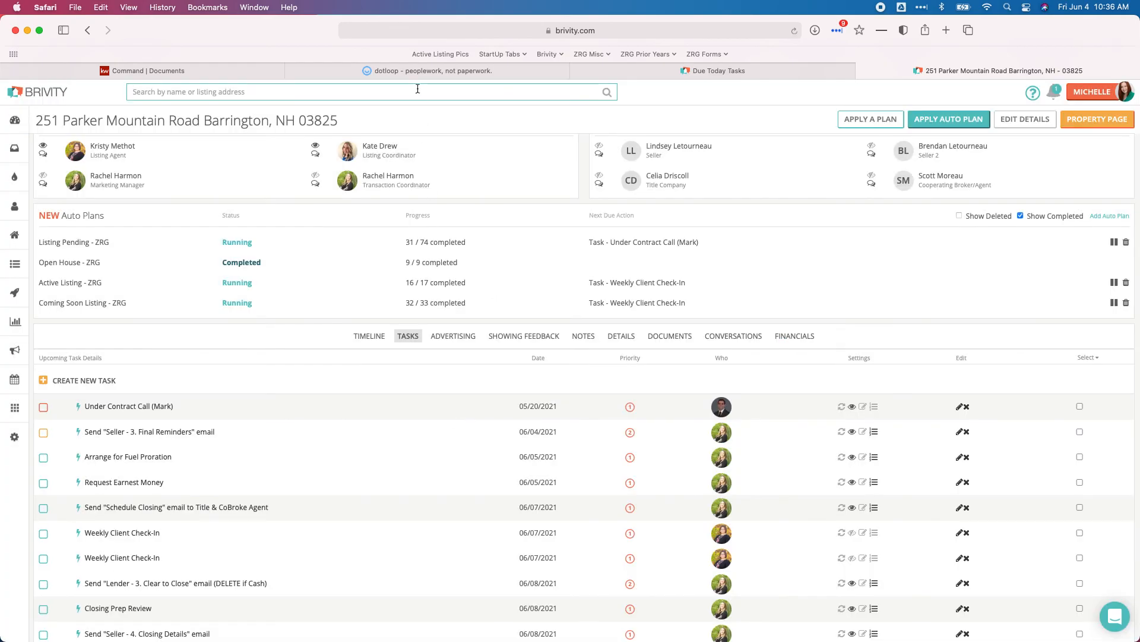
# - Glance at the KW Command documents page, then reopen Listing Pending - ZRG and scroll to Request Earnest Money
pyautogui.click(239, 73)
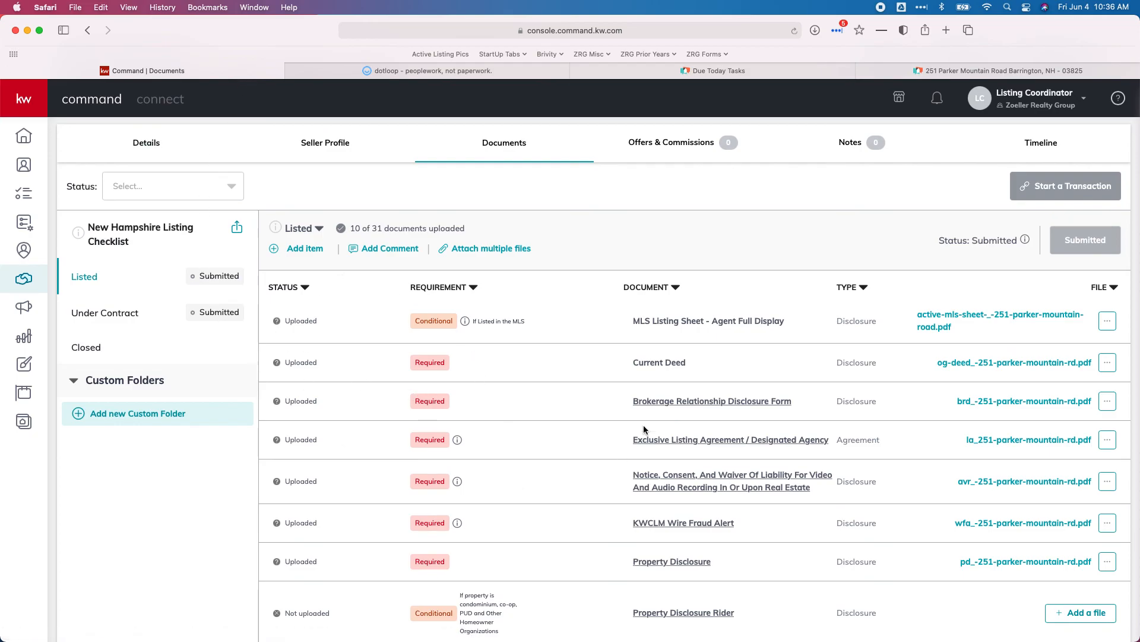
pyautogui.click(1000, 67)
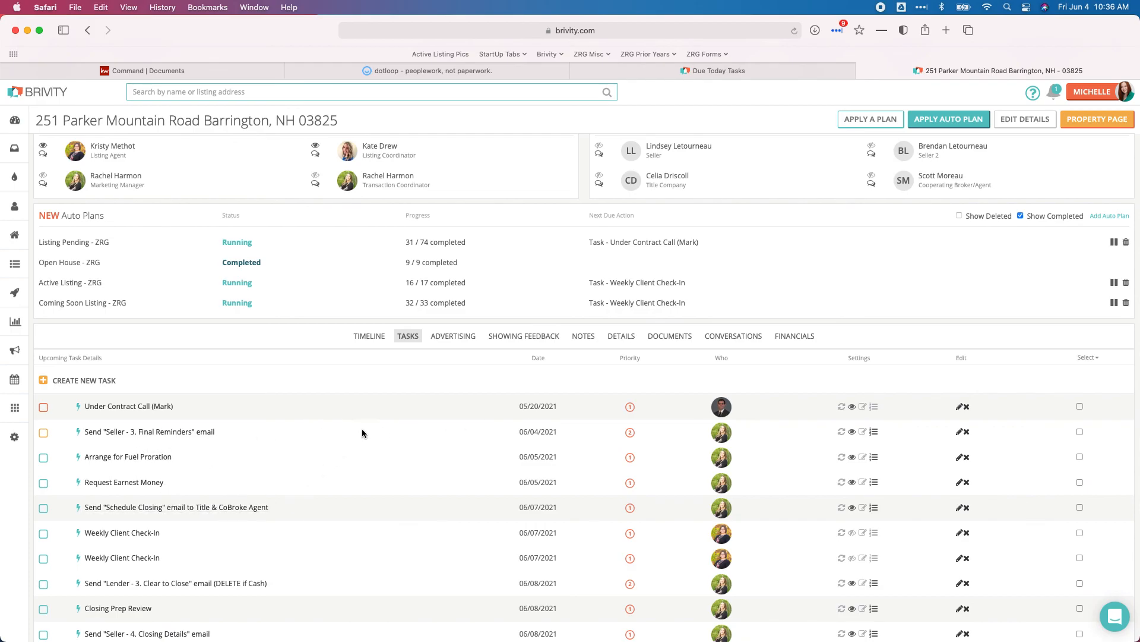
pyautogui.click(87, 240)
pyautogui.scroll(-10, 409, 361)
pyautogui.scroll(-10, 408, 361)
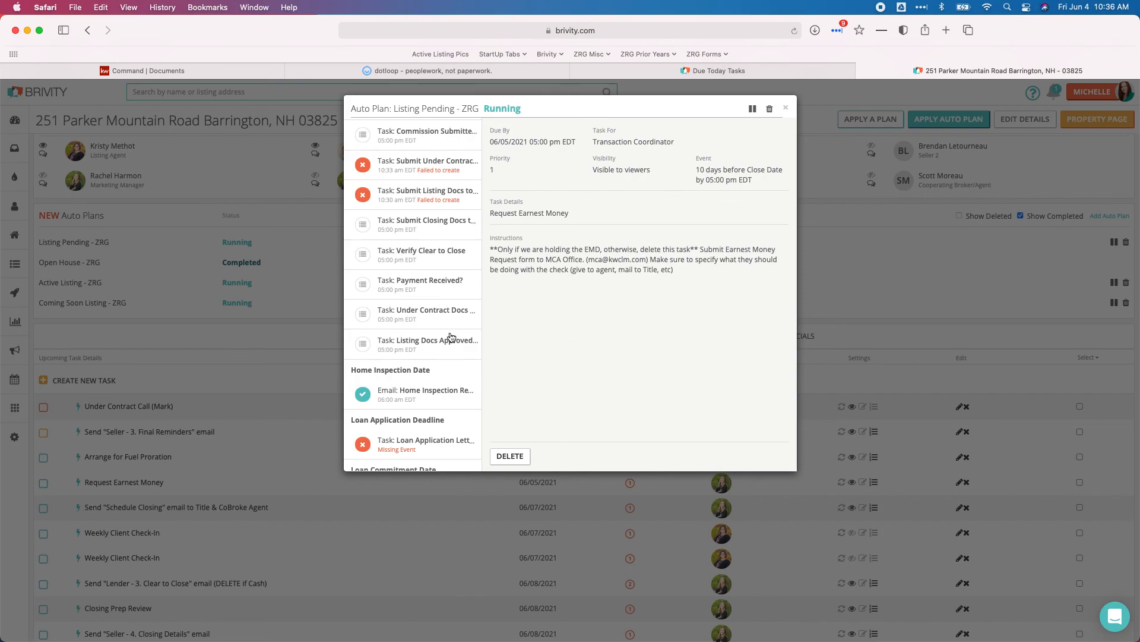
# - Check the Listing Docs Approved task, close the auto plan, and return to KW Command documents
pyautogui.click(435, 351)
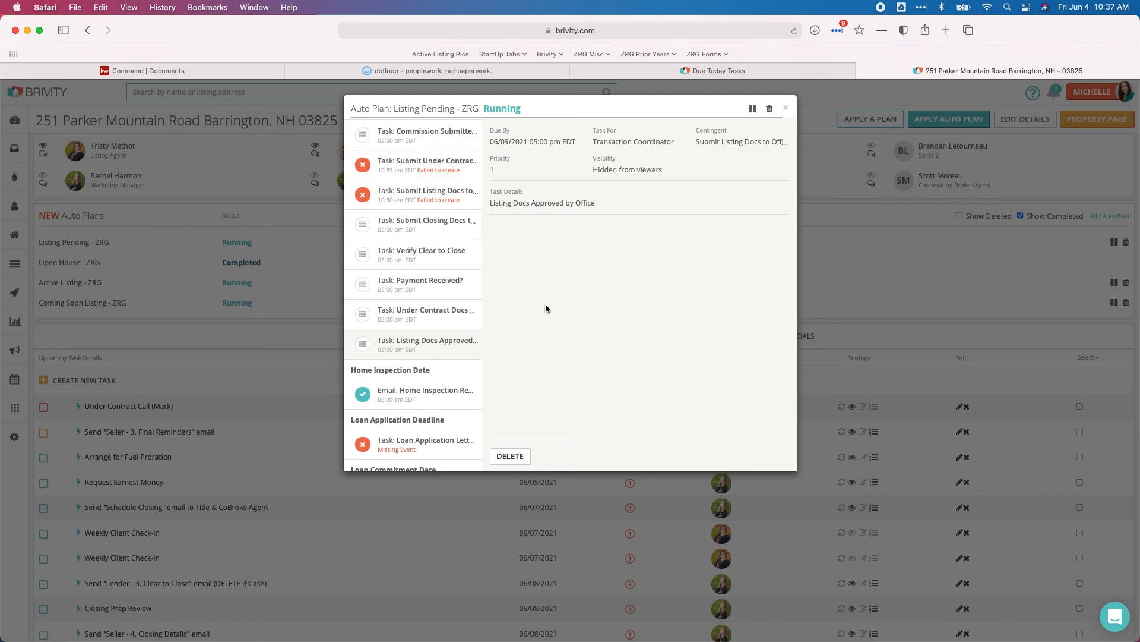
pyautogui.click(789, 109)
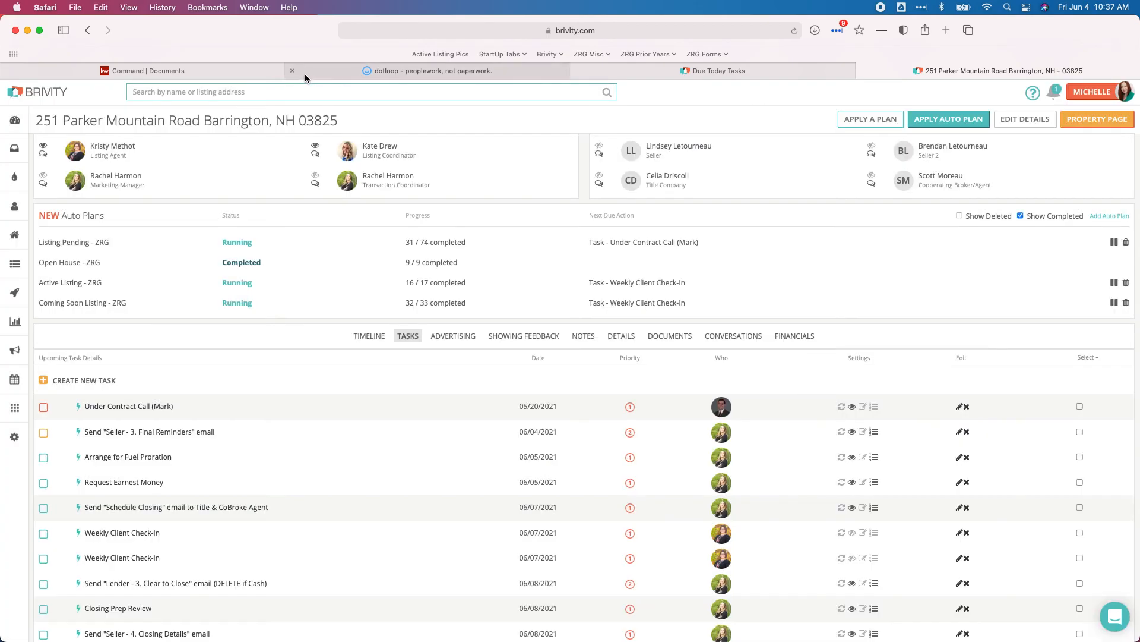
pyautogui.click(208, 70)
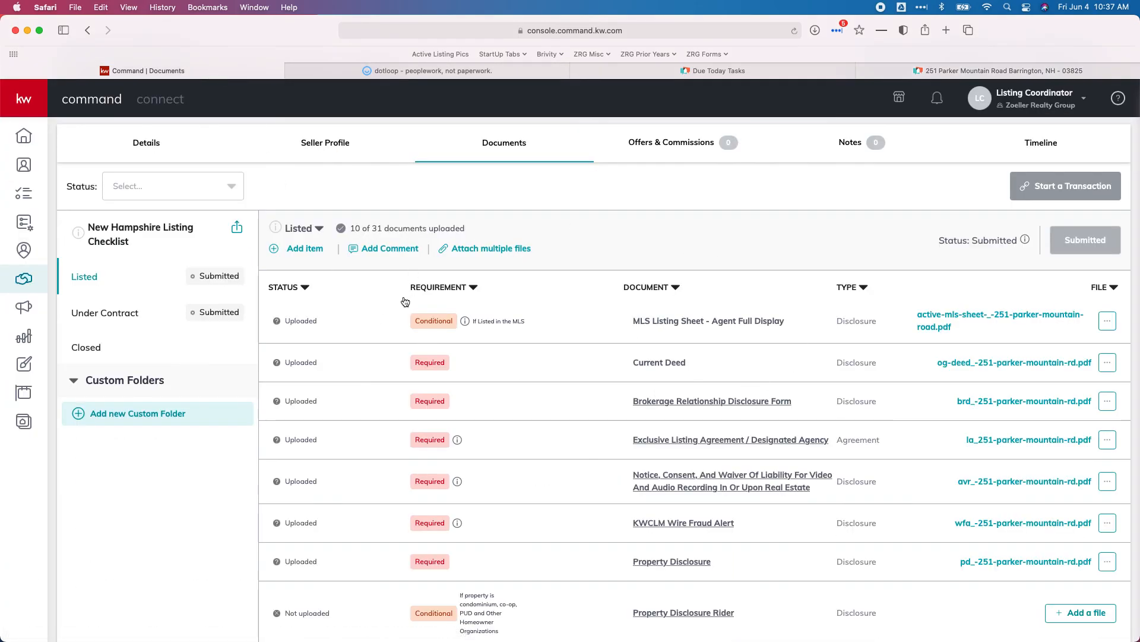